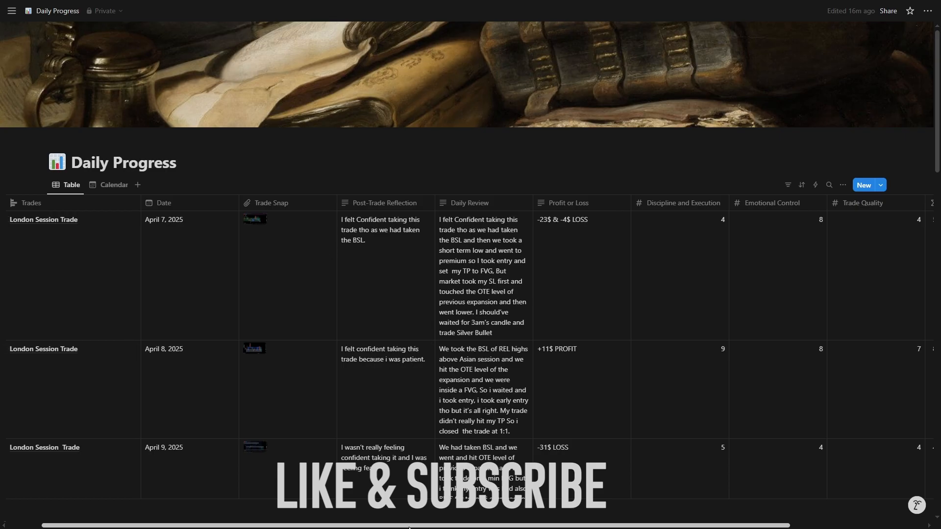
Examine the Daily Progress trading journal's table columns and trade entries, and its calendar view
drag(399, 525, 439, 525)
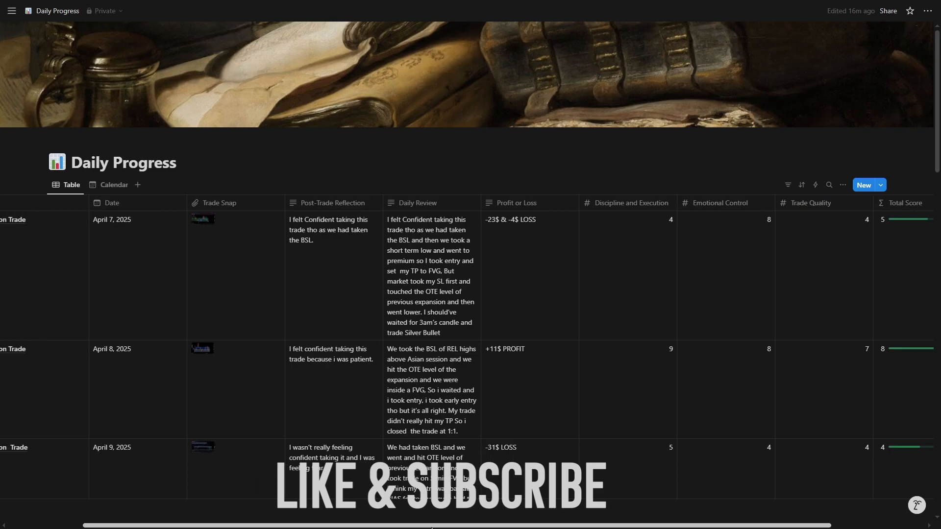
drag(433, 525, 607, 518)
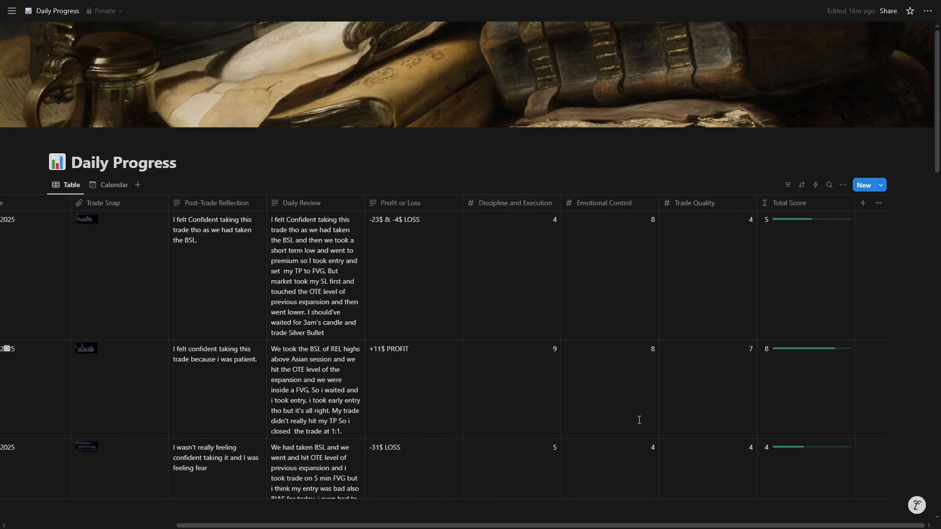
scroll(307, 316, down, 1)
scroll(306, 316, down, 8)
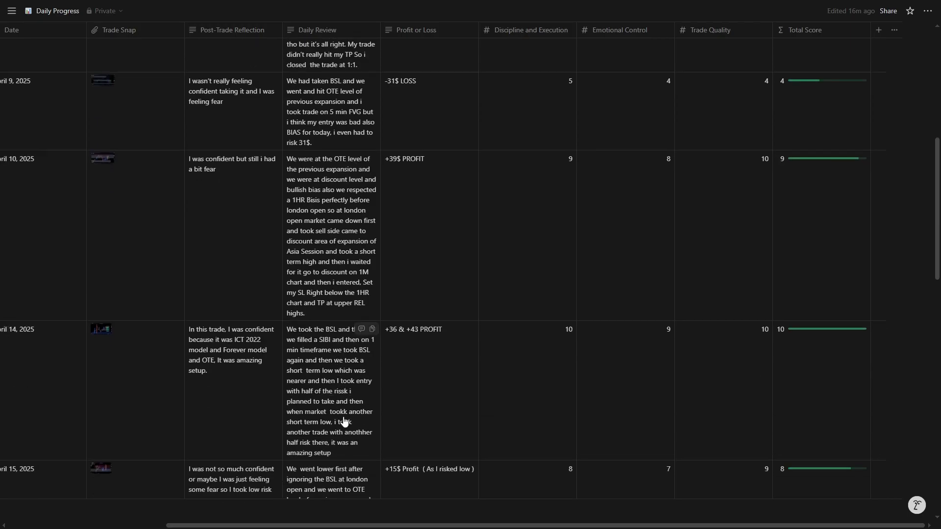
drag(340, 527, 211, 525)
scroll(306, 381, up, 9)
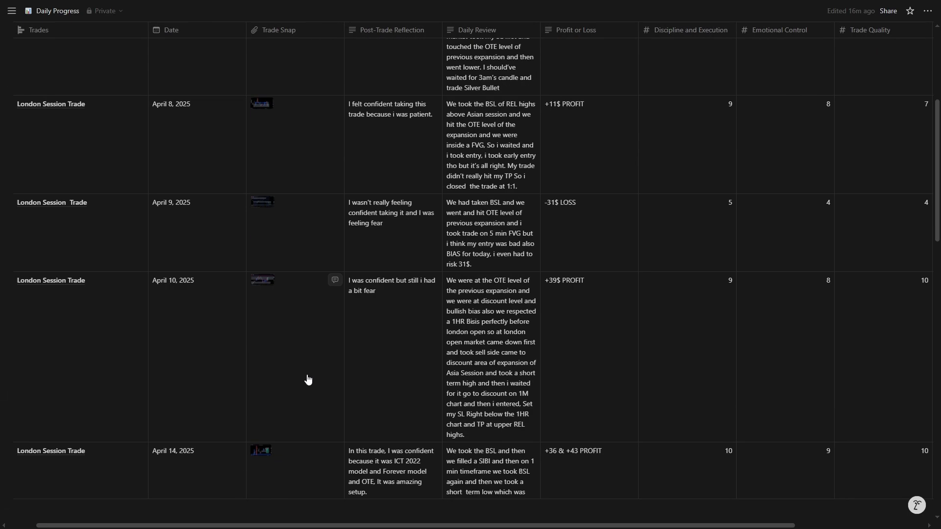
click(112, 194)
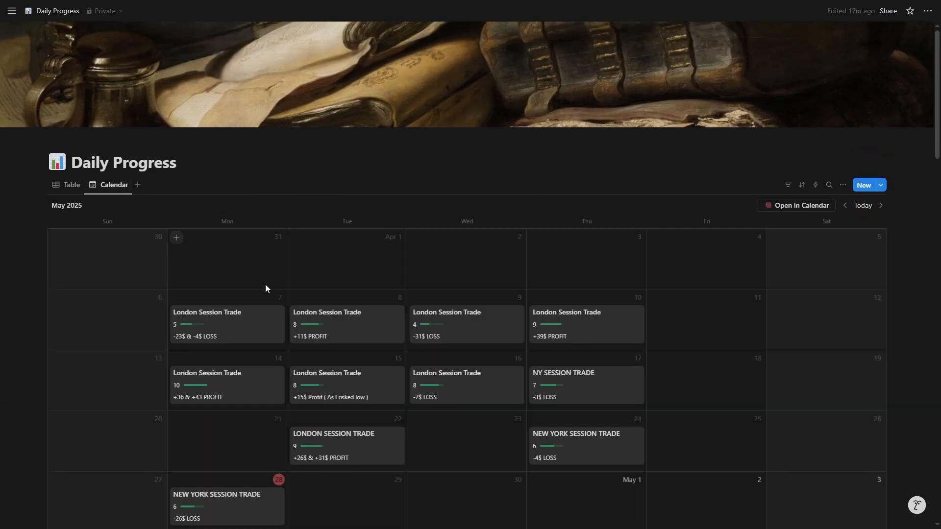
scroll(391, 363, down, 2)
scroll(480, 424, up, 2)
scroll(445, 401, down, 3)
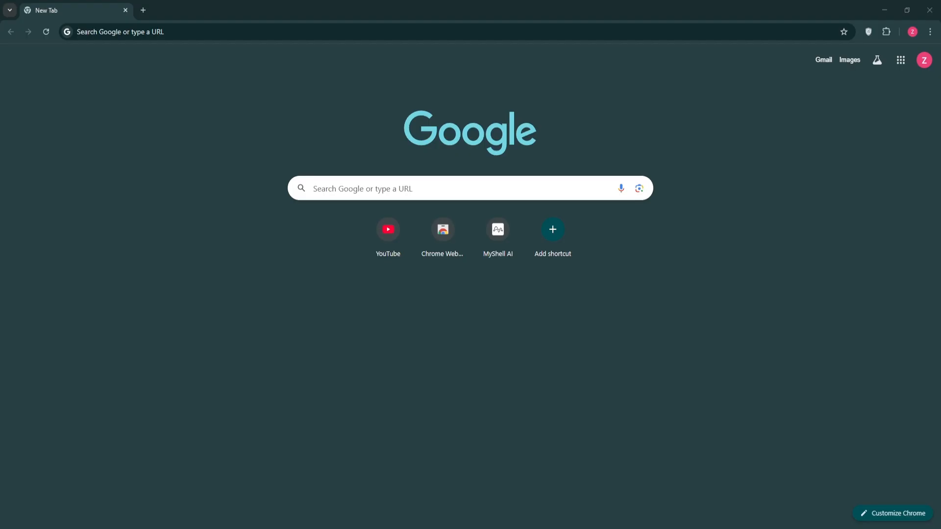
Switch to Chrome, search for Notion, open its website and start signing up
click(408, 190)
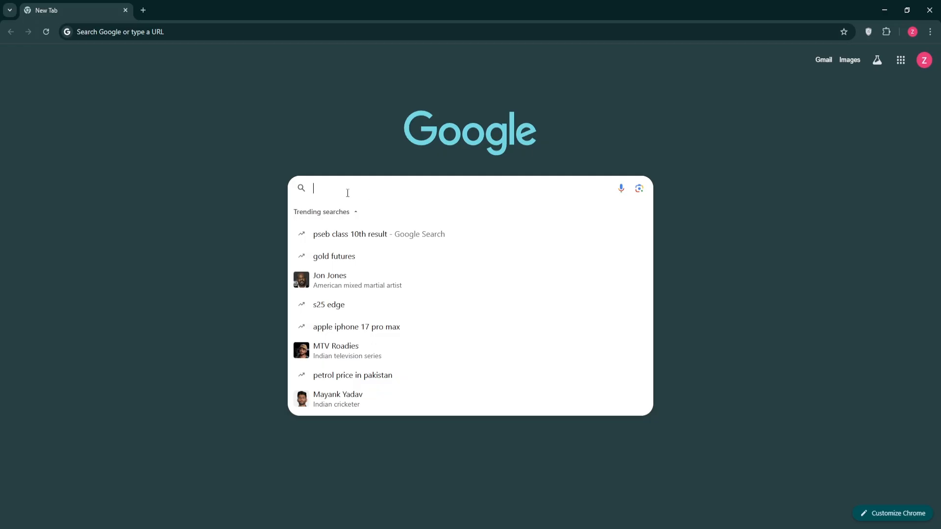
text(Notion)
key(Return)
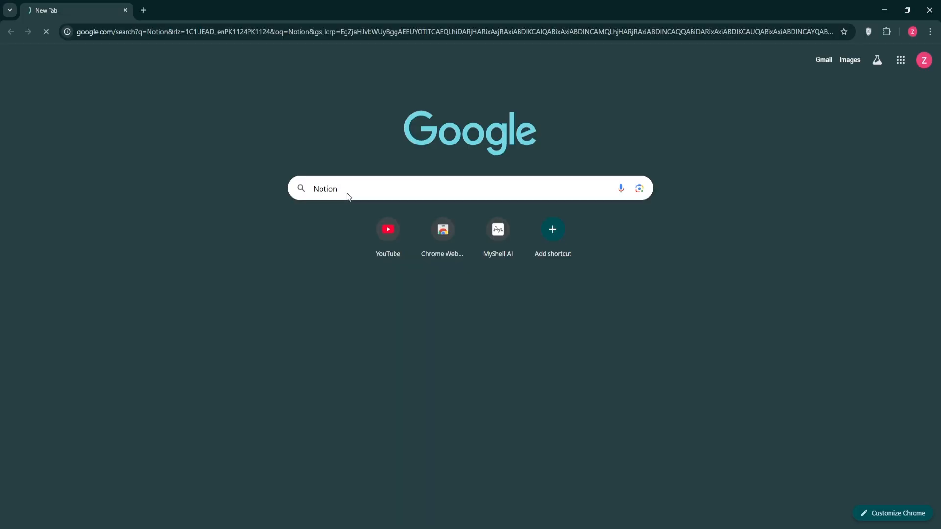
click(221, 155)
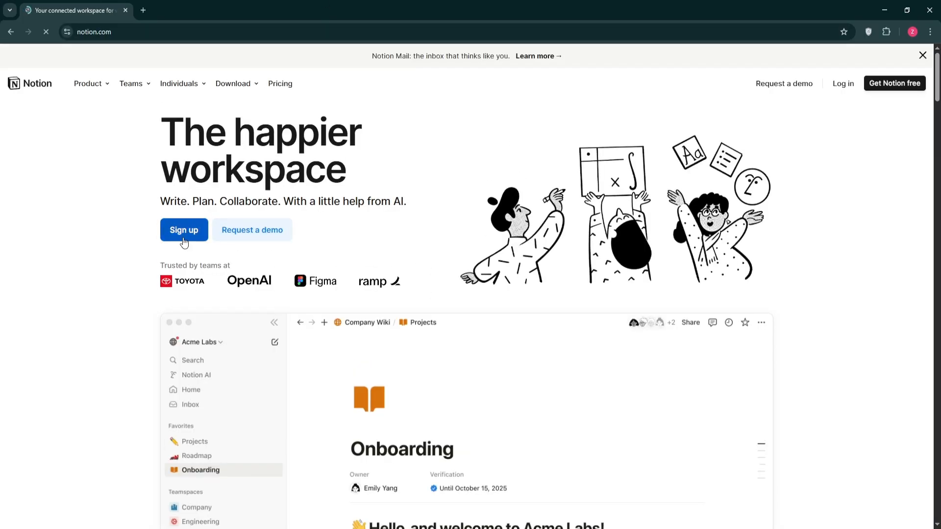
click(184, 238)
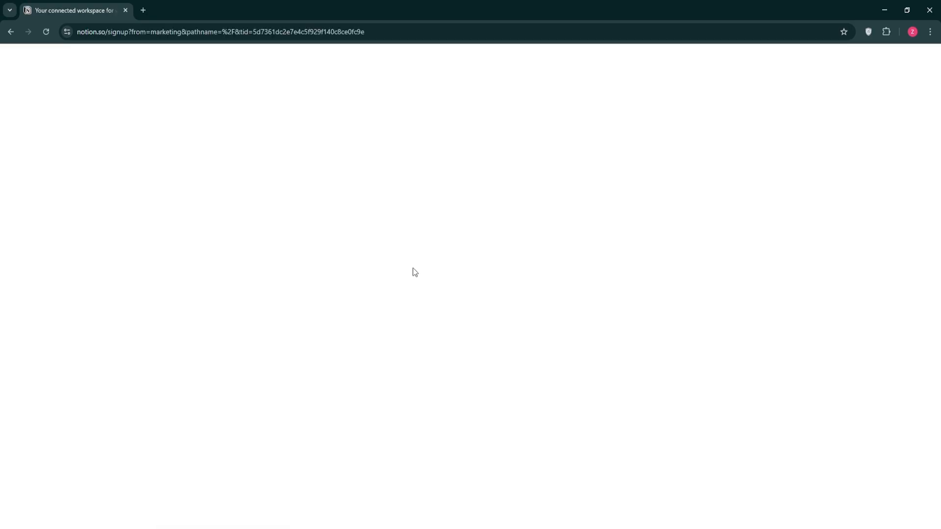
Proceed with the sign-up and fill in the new profile's name and password
click(460, 184)
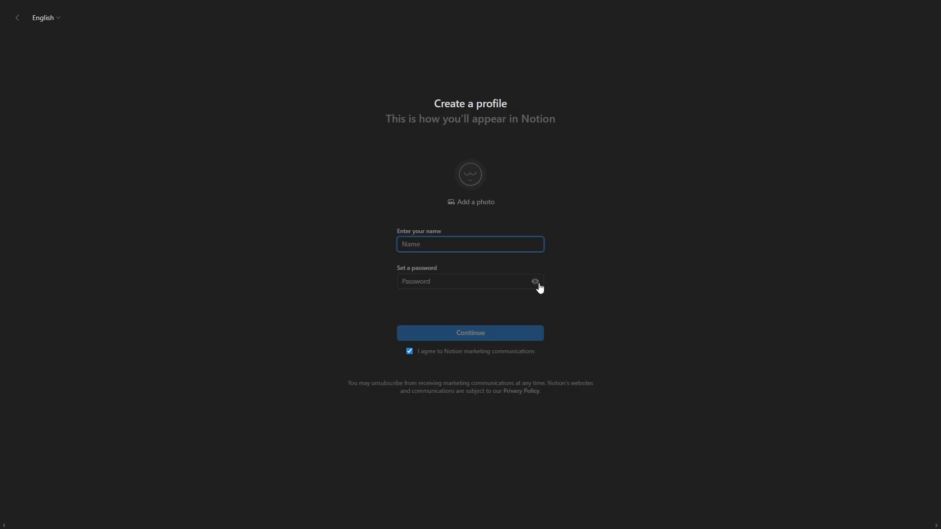
text(Ibrahim)
click(484, 279)
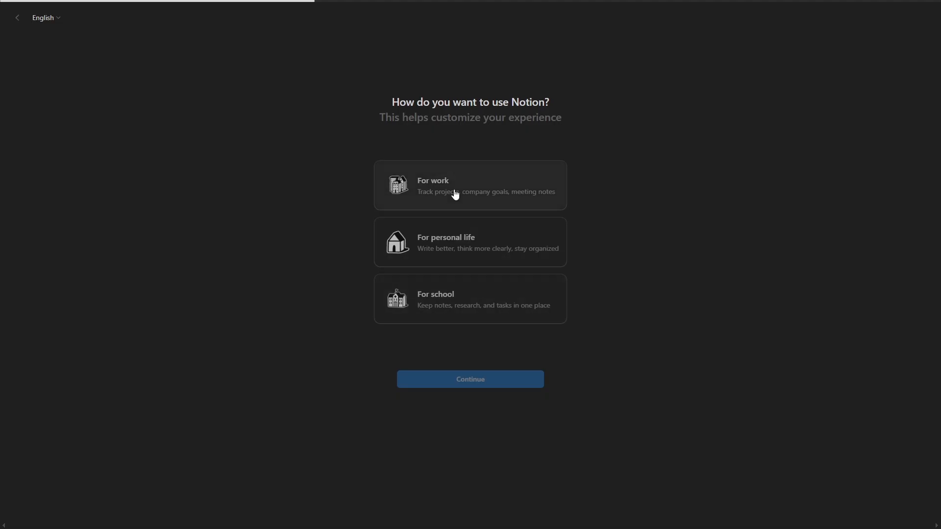
Set the workspace up for personal life, used on my own, and skip choosing interests
click(463, 247)
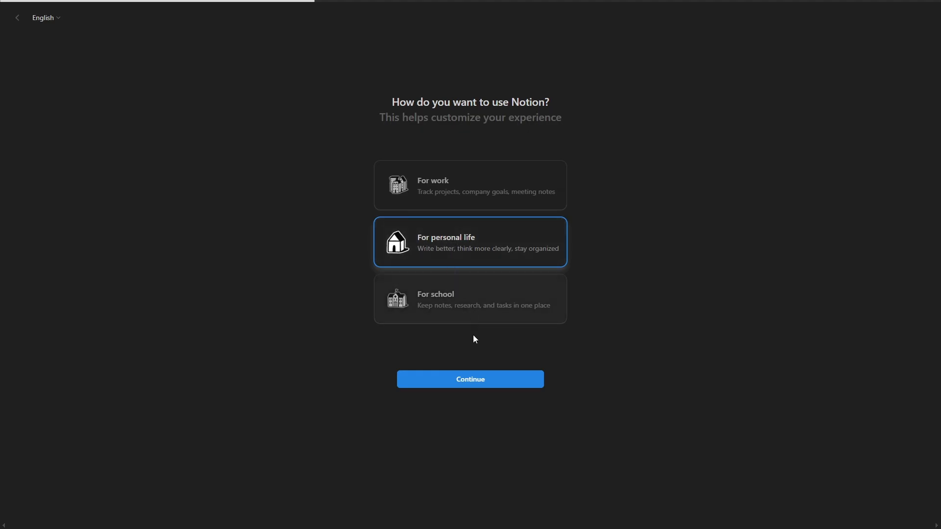
click(466, 378)
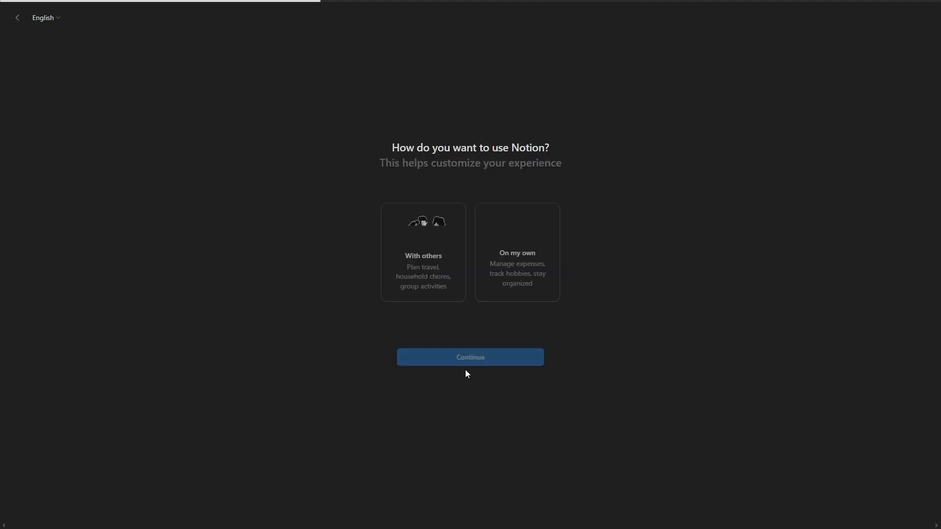
click(534, 261)
click(496, 363)
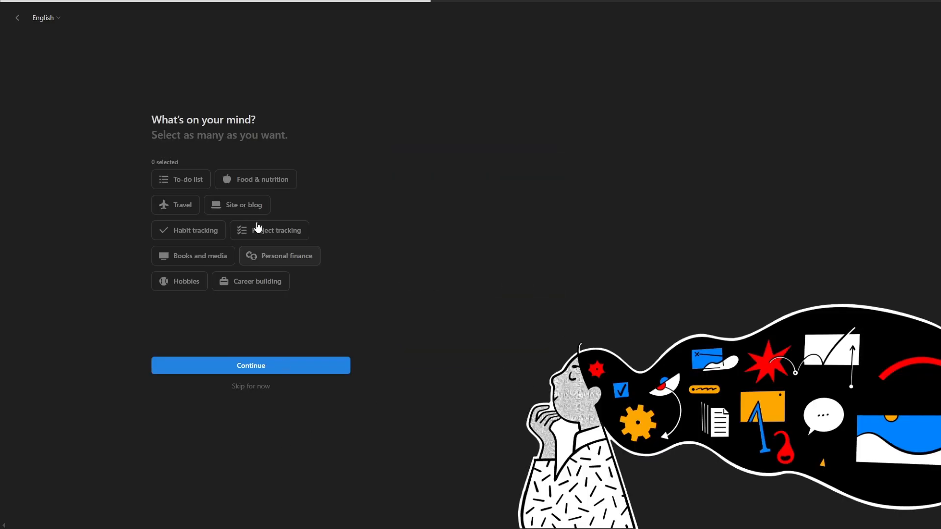
click(246, 386)
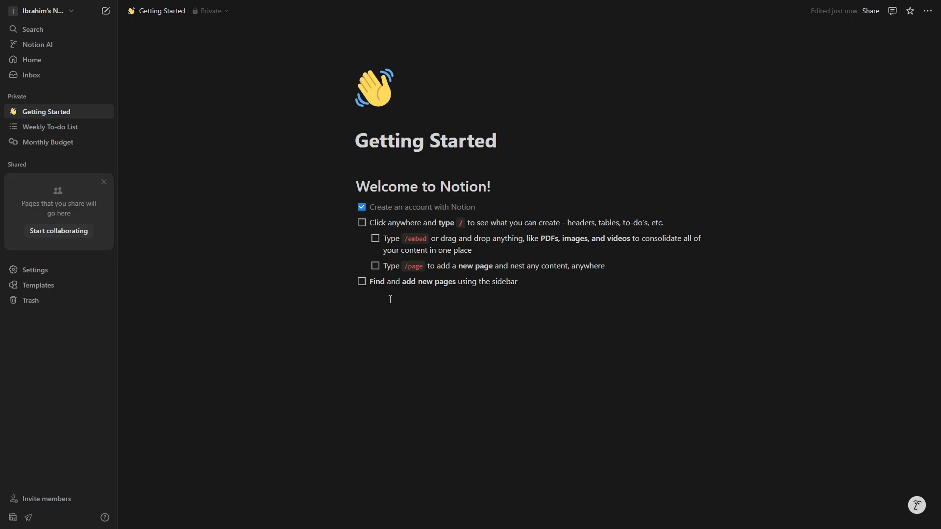
Dismiss the Shared section's hint and move the Getting Started, Weekly To-do List and Monthly Budget pages to Trash
click(103, 182)
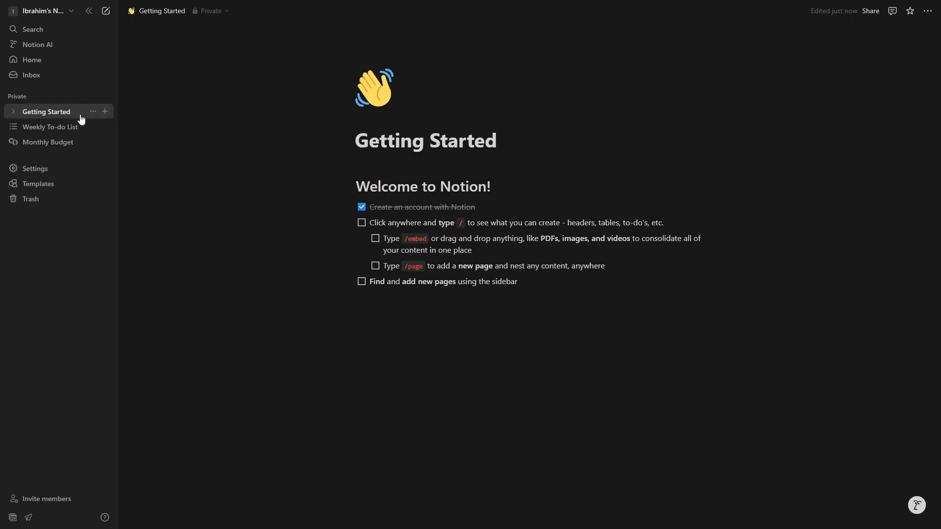
right_click(56, 114)
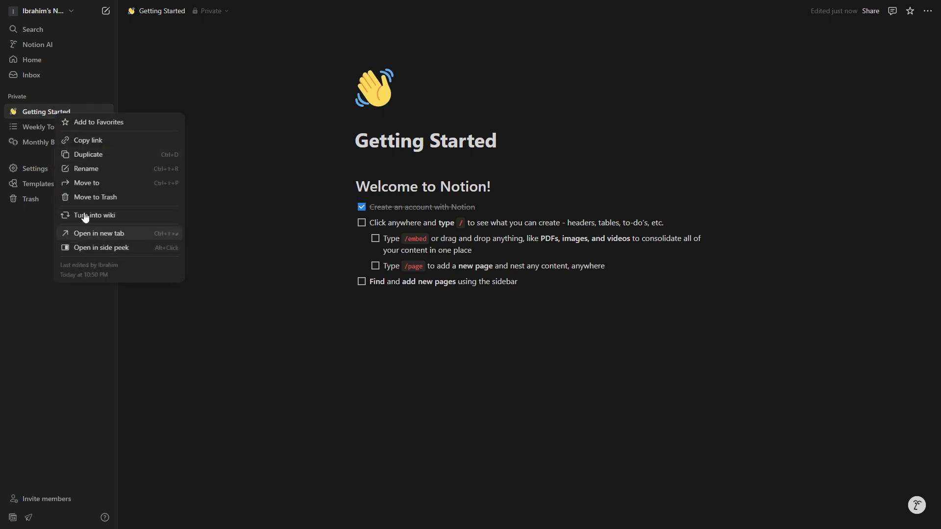
click(92, 198)
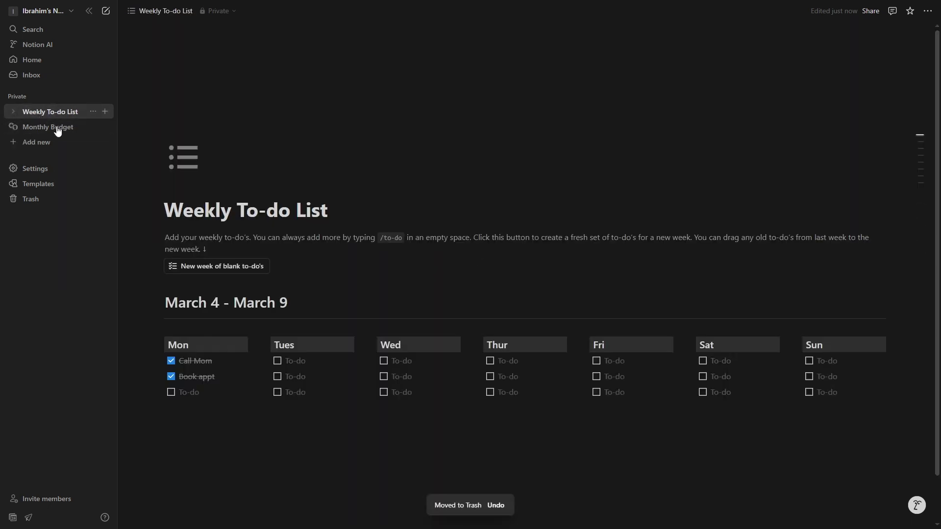
right_click(39, 113)
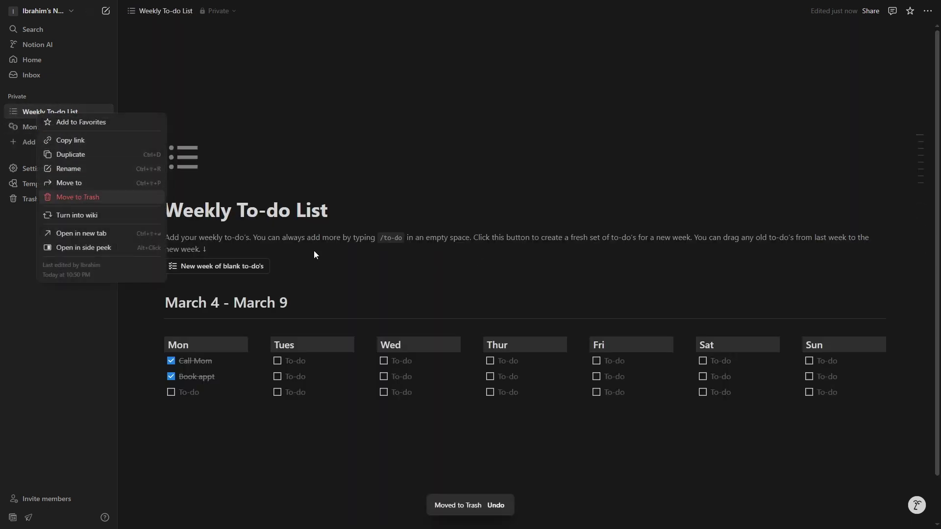
click(77, 197)
right_click(24, 113)
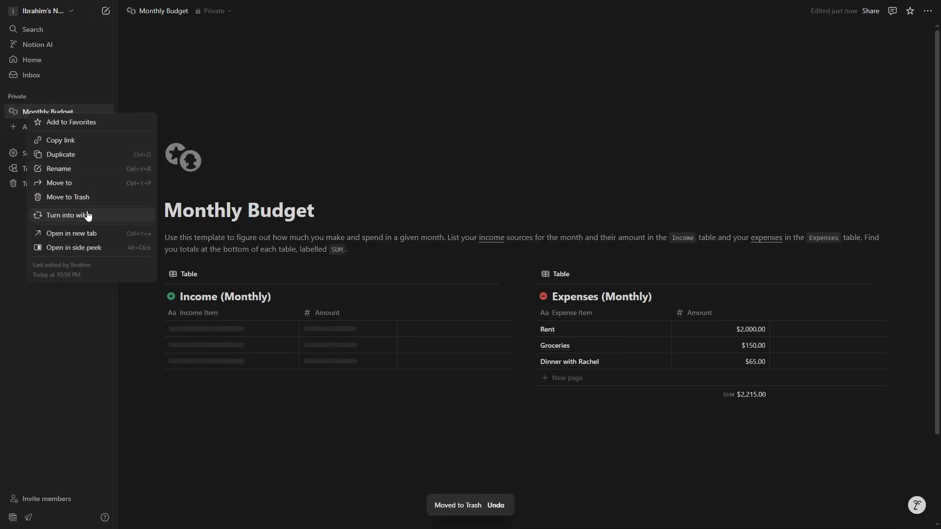
click(78, 197)
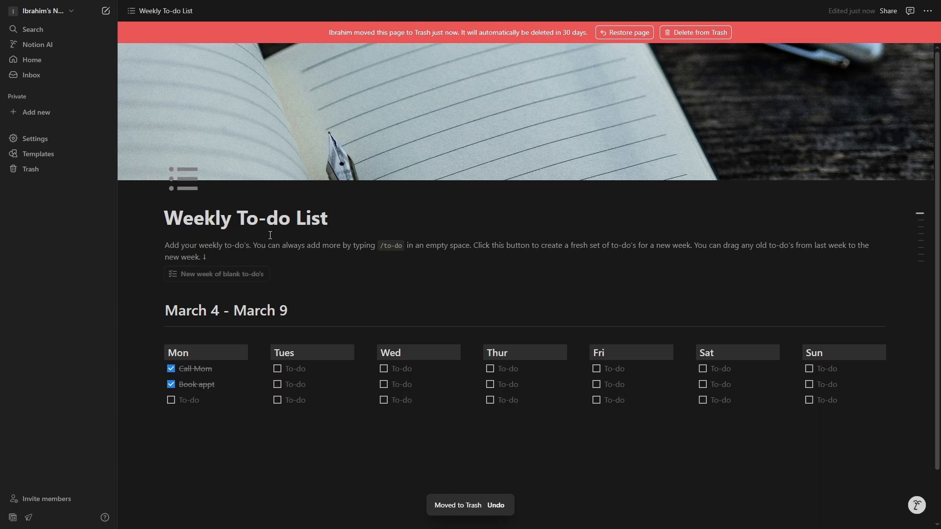
Add an empty database to the Private section and title it Daily Review
click(25, 113)
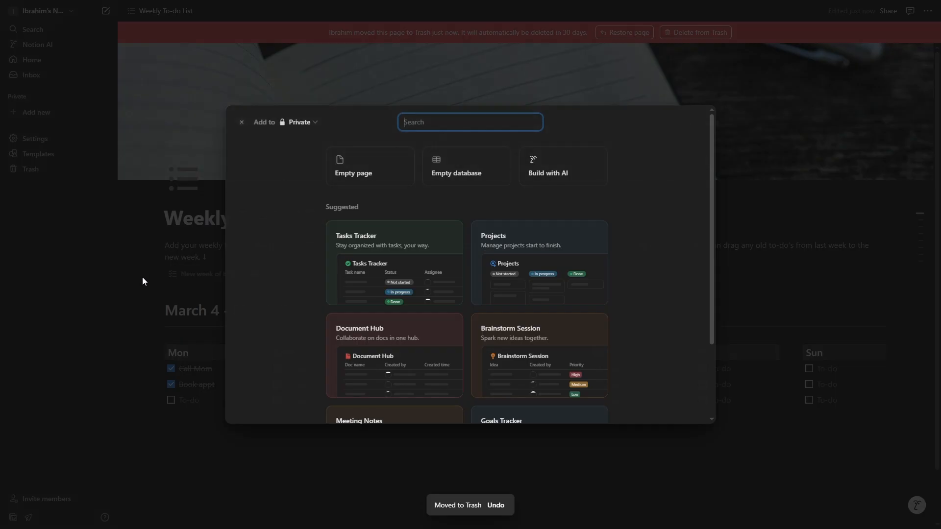
click(439, 164)
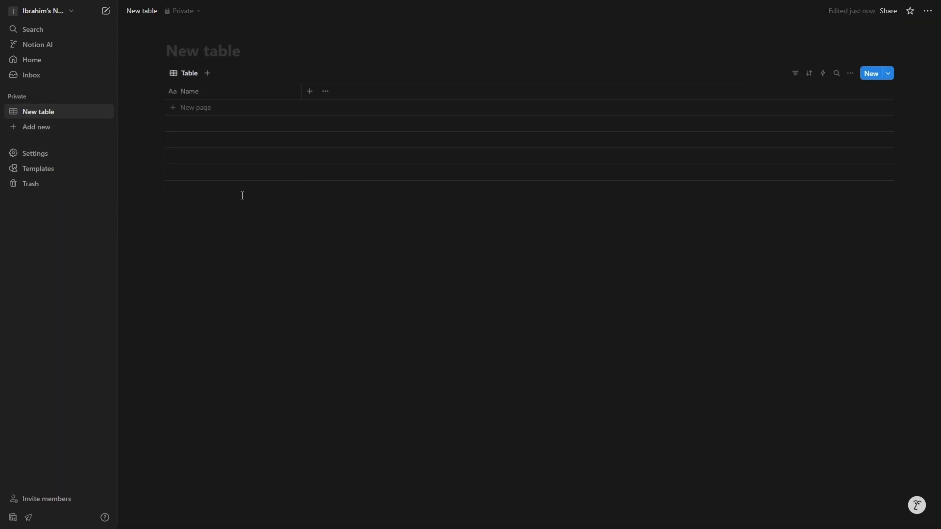
click(194, 62)
text(Daily REE)
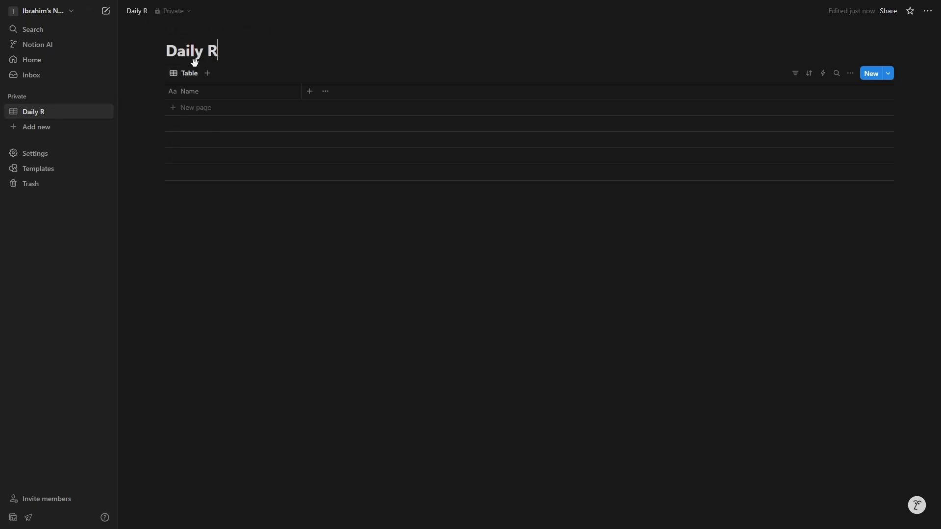
key(BackSpace)
key(BackSpace)
text(eview)
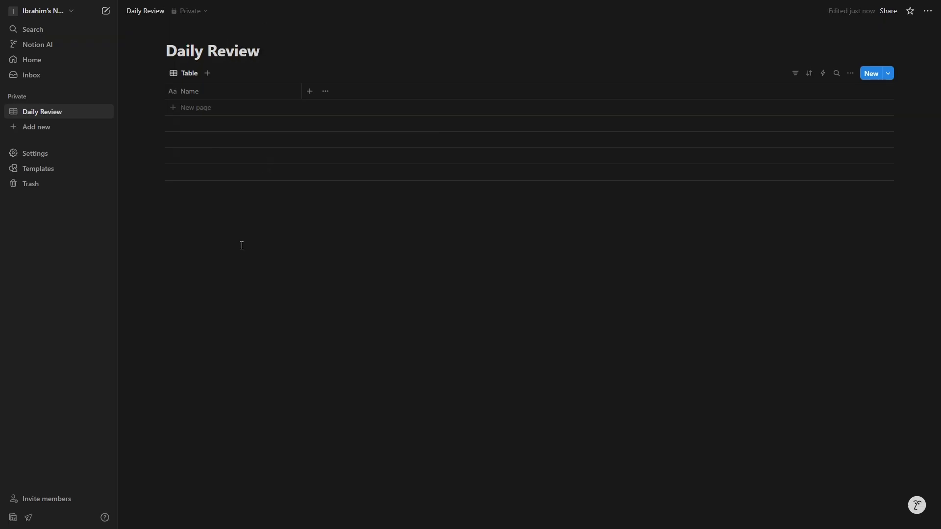
Add an icon to the Daily Review page and change it to the bar chart emoji
click(174, 32)
click(175, 47)
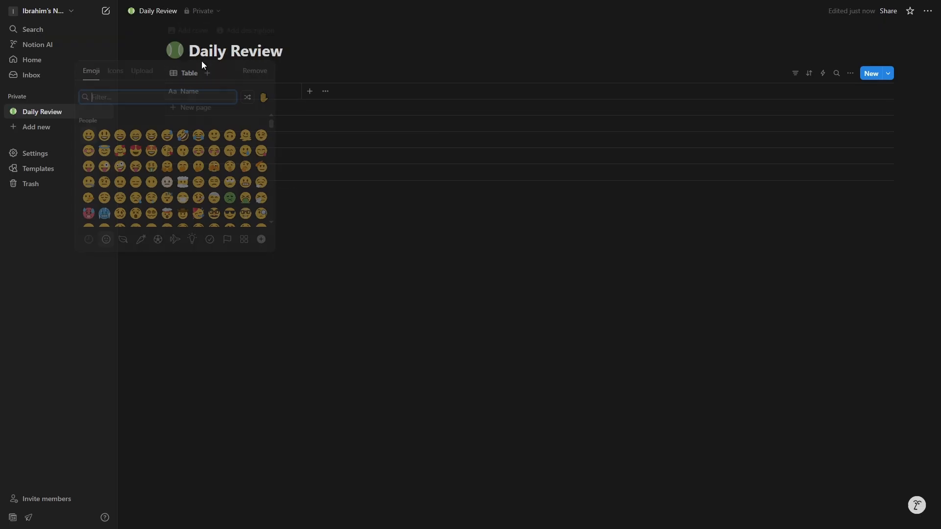
text(chart)
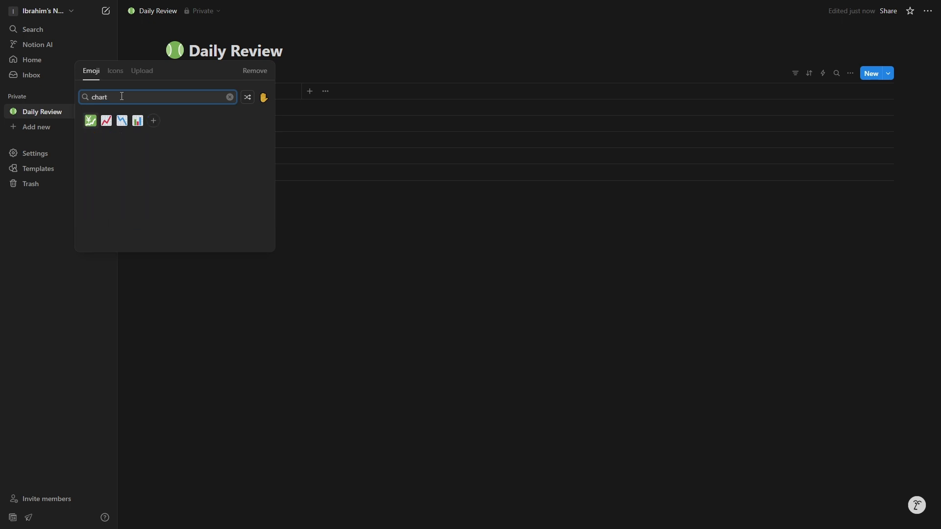
click(136, 122)
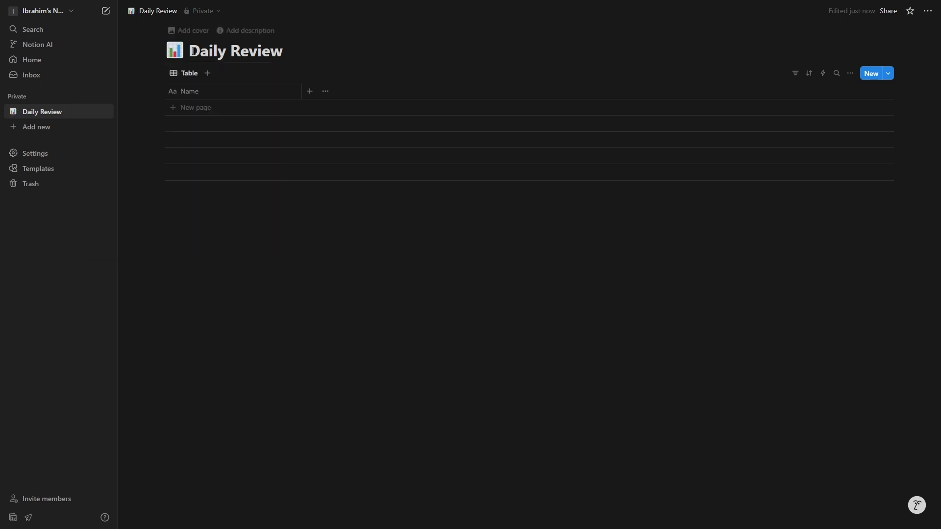
Add a cover to the page and change it to the Rijksmuseum gallery's pale church interior with wooden beams
click(193, 31)
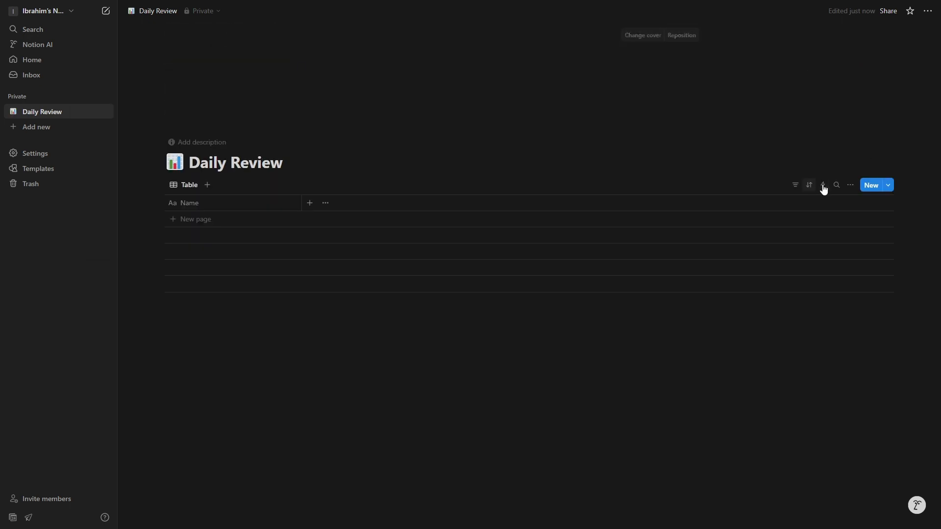
click(647, 36)
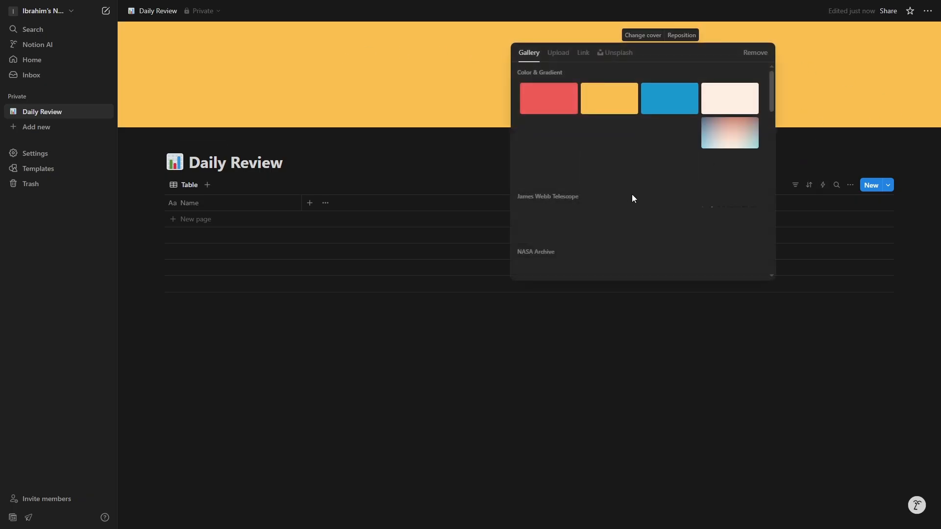
scroll(590, 197, down, 1)
scroll(611, 154, down, 4)
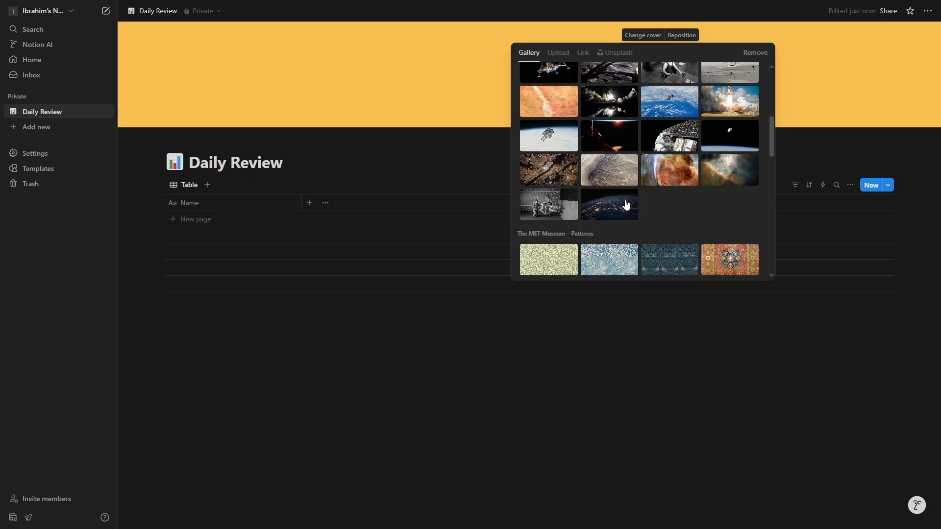
scroll(607, 205, down, 2)
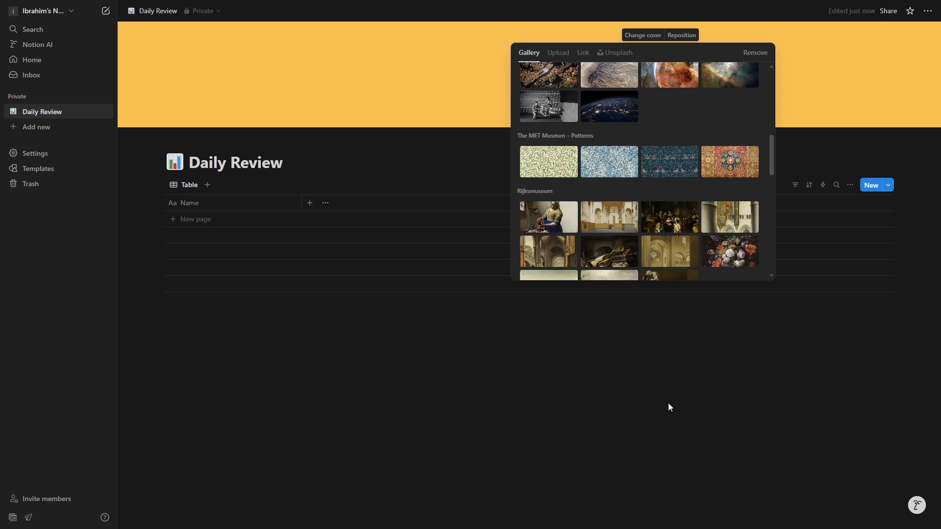
click(609, 217)
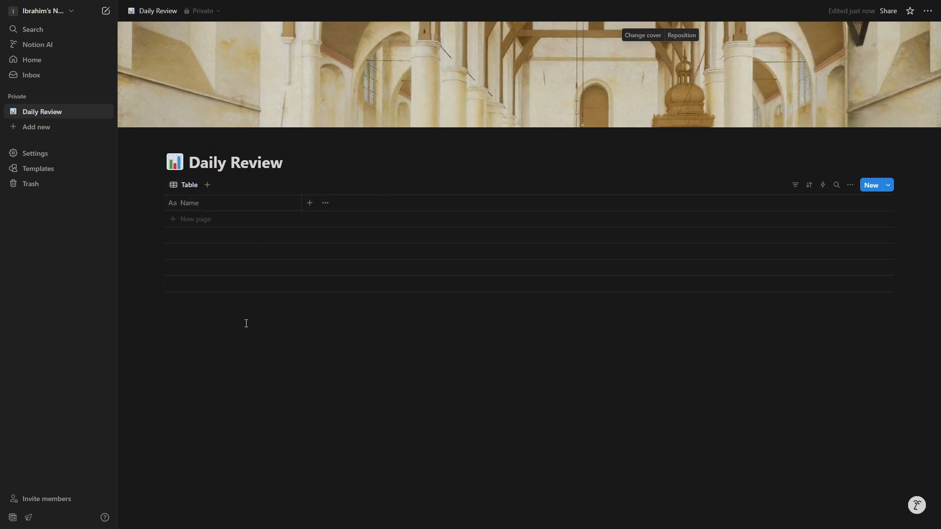
Rename the Name column of the Daily Review table as Trades
click(224, 202)
click(211, 223)
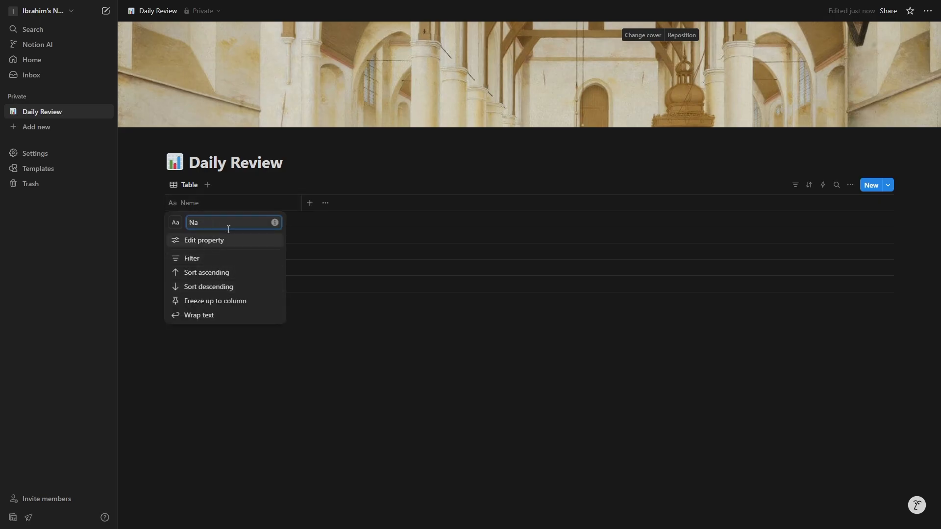
key(BackSpace)
key(BackSpace)
text(Tradee)
key(BackSpace)
text(s)
click(229, 236)
click(873, 208)
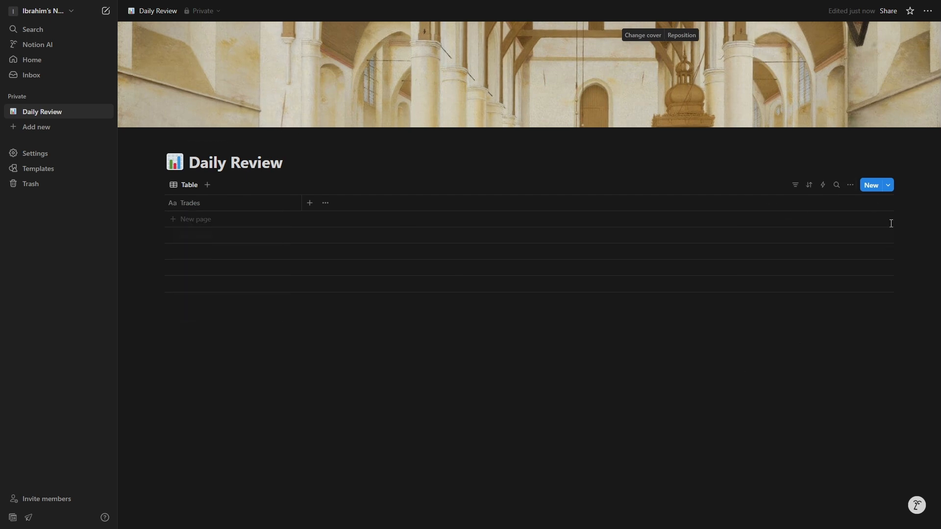
Find chart icons by searching for "chart" and give the Trades column the horizontal bar chart icon
click(189, 204)
click(175, 222)
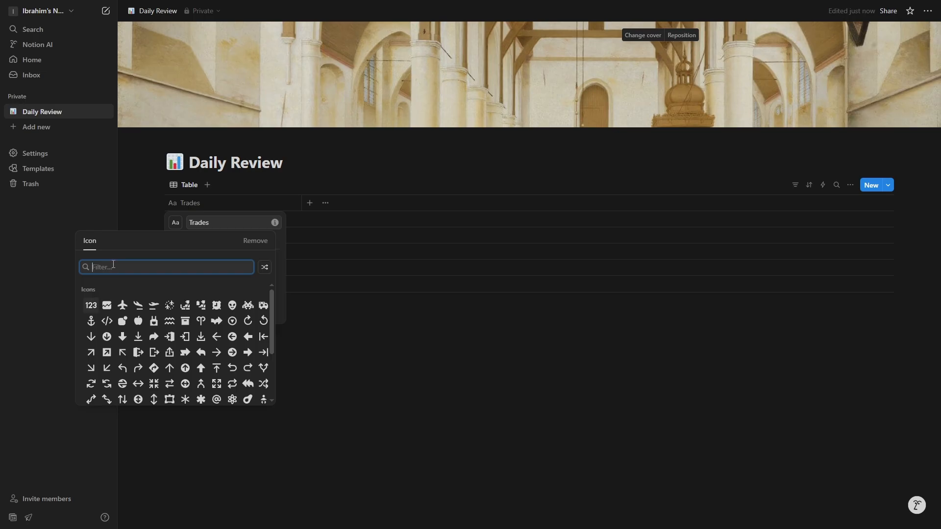
text(chhart)
key(BackSpace)
text(art)
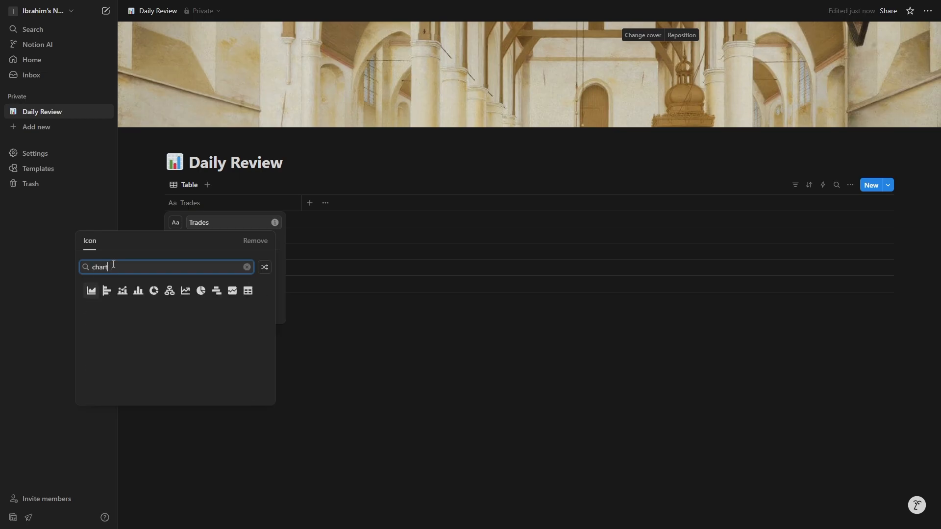
click(107, 291)
click(313, 343)
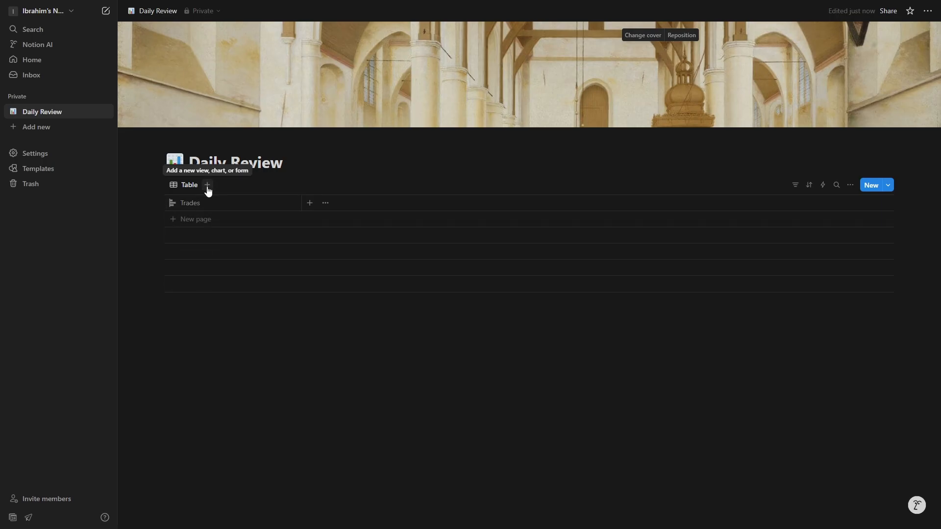
Add a URL property to the Daily Review table, keeping its default name
click(310, 203)
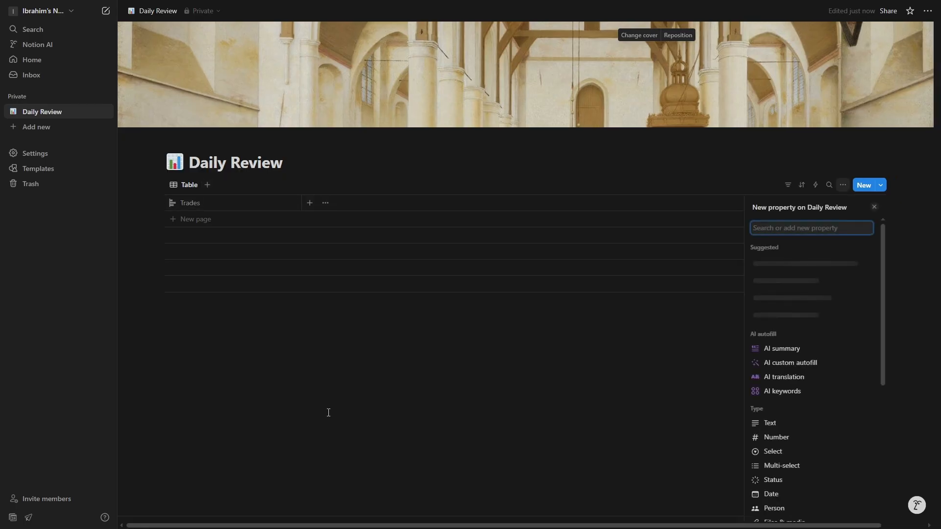
scroll(808, 417, down, 1)
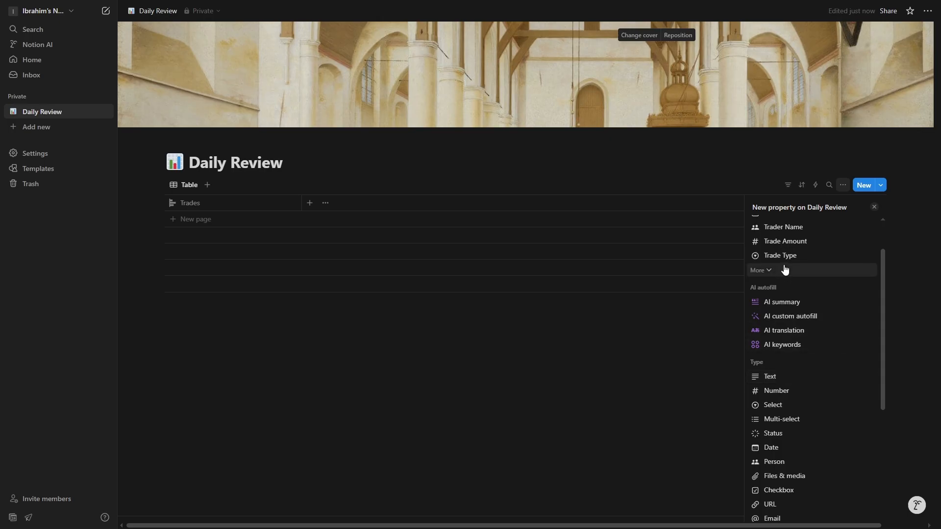
scroll(795, 224, up, 1)
scroll(793, 397, down, 3)
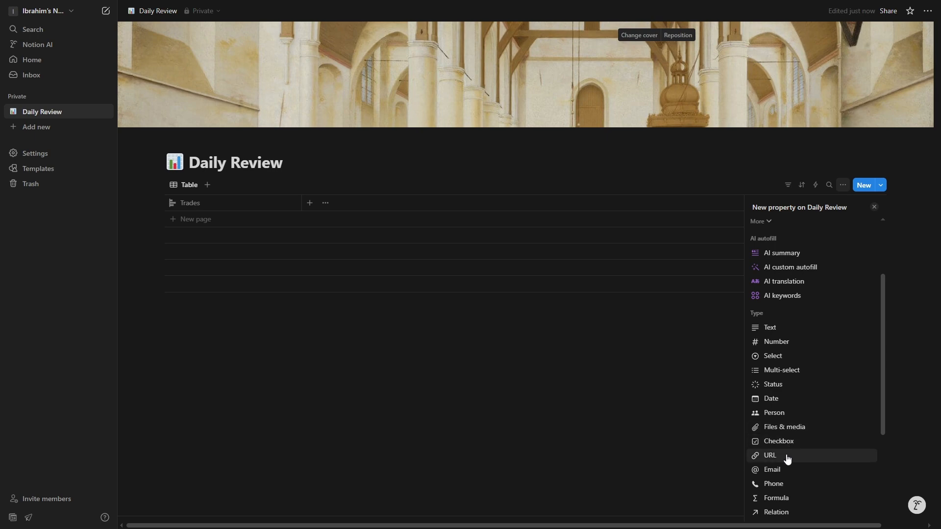
click(787, 457)
click(350, 235)
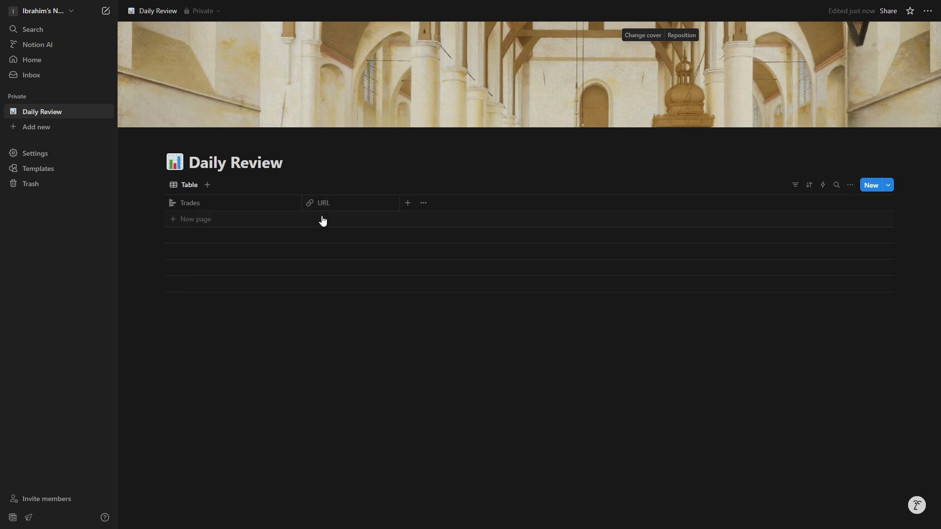
Add a Date property and move its column between Trades and URL
click(410, 205)
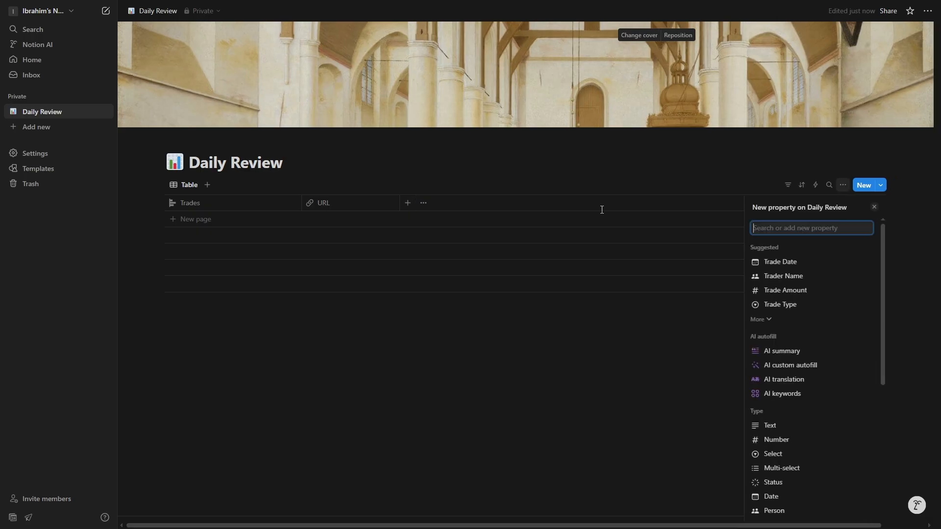
scroll(827, 414, down, 1)
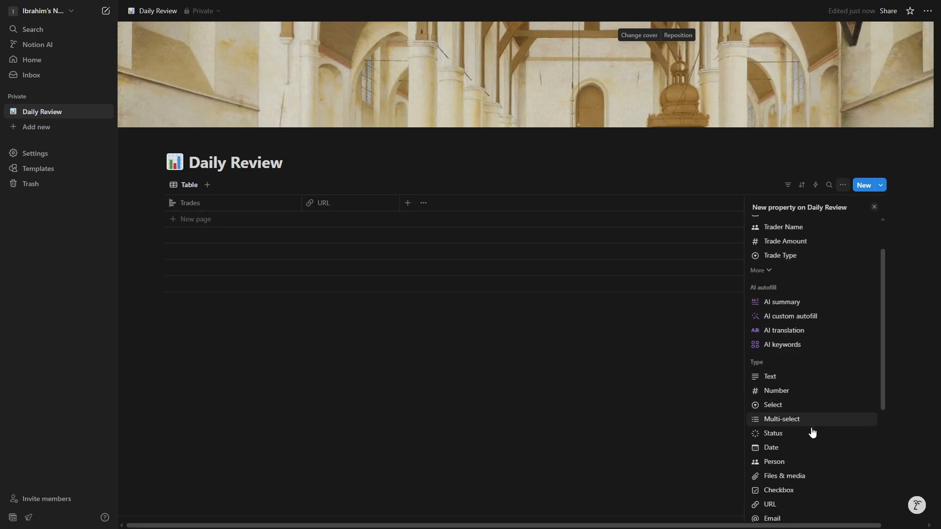
click(789, 448)
click(631, 360)
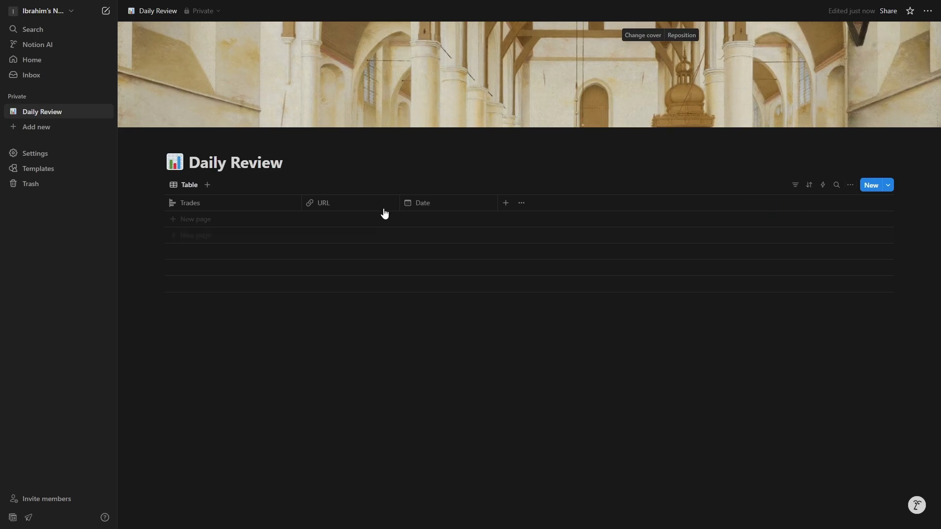
drag(433, 209, 343, 216)
Add a Text property named Post-Trade Reflection after the URL column
click(505, 203)
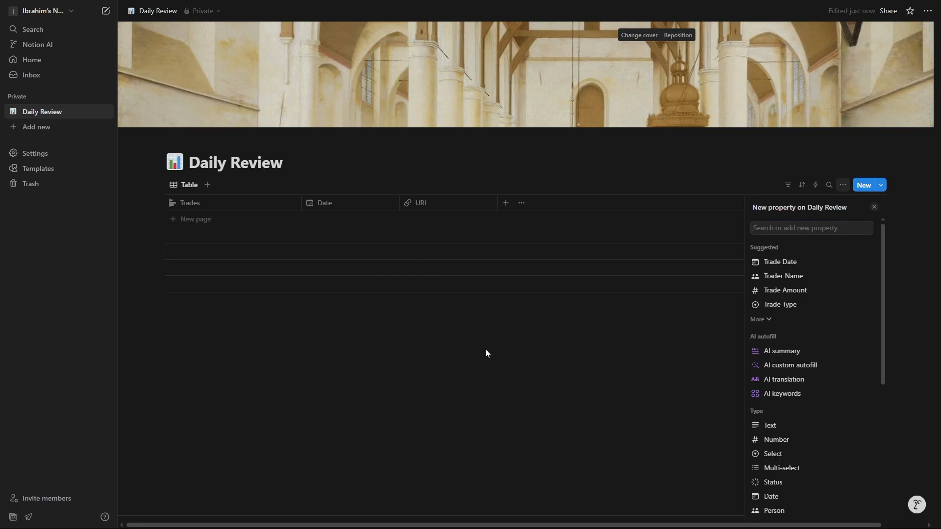
click(786, 430)
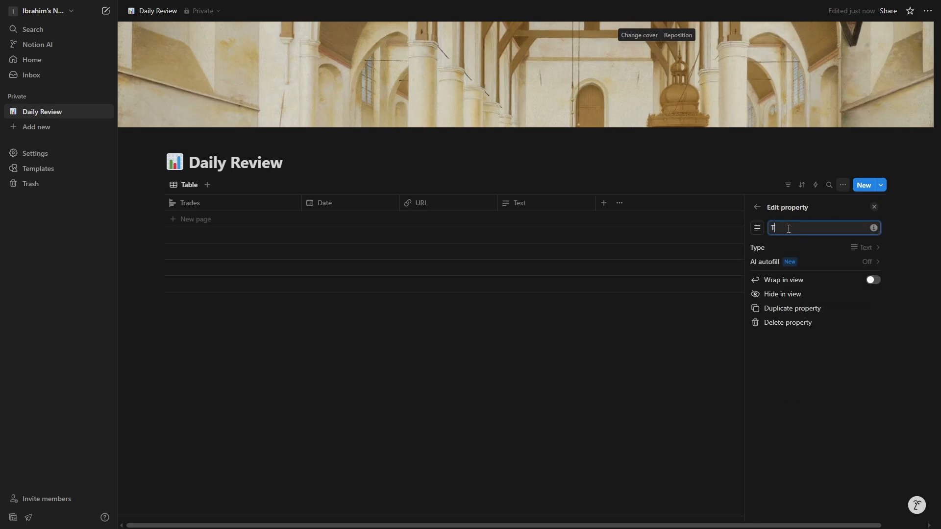
key(BackSpace)
text(Post-Trade Reflection)
key(Escape)
Add a Text property named Daily Review after the Post-Trade Reflection column
click(604, 203)
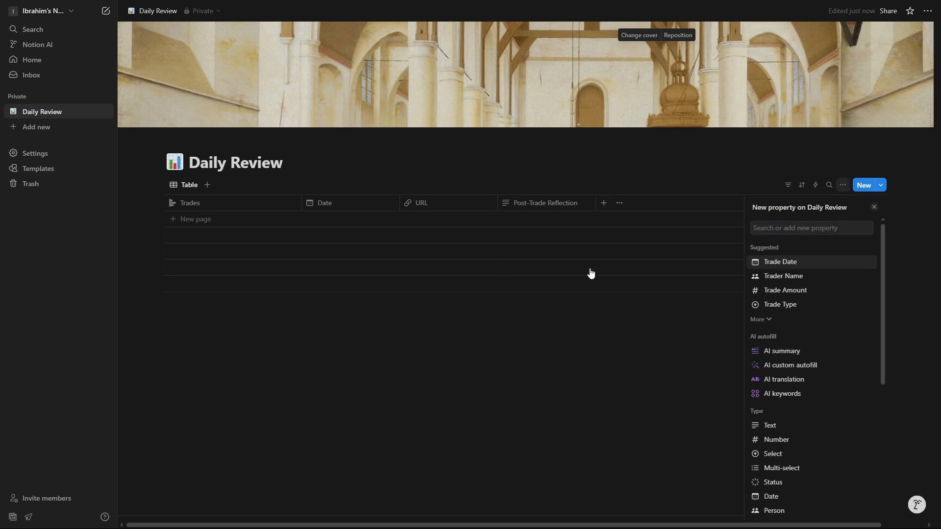
click(792, 223)
click(779, 426)
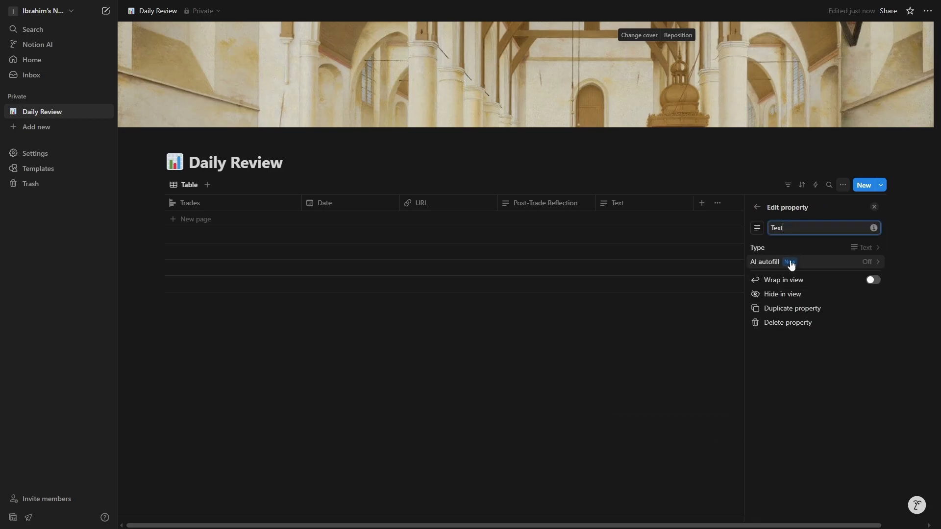
key(BackSpace)
key(BackSpace)
key(BackSpace)
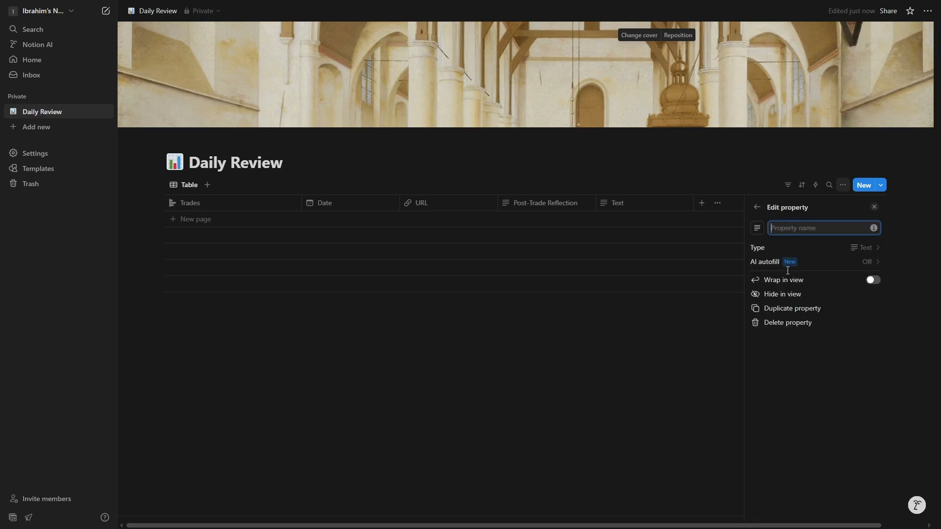
text(Daily Review)
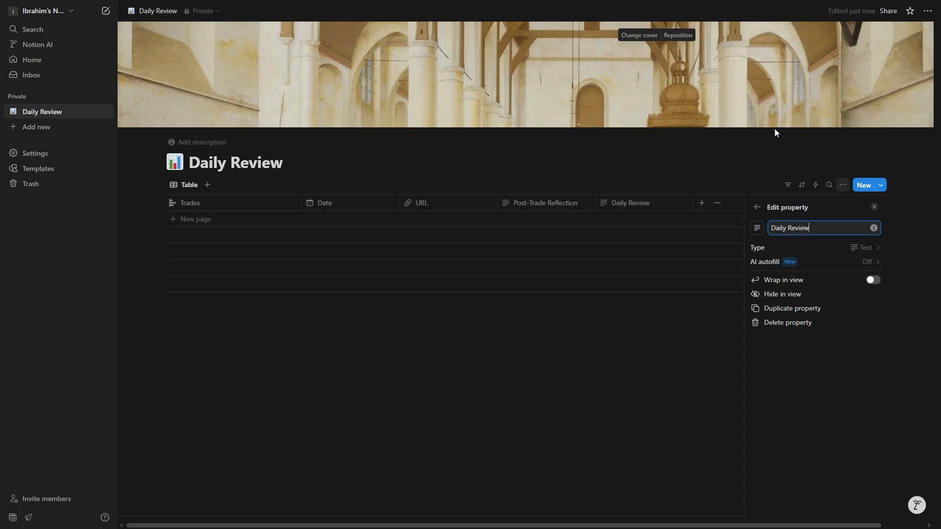
click(676, 301)
click(545, 475)
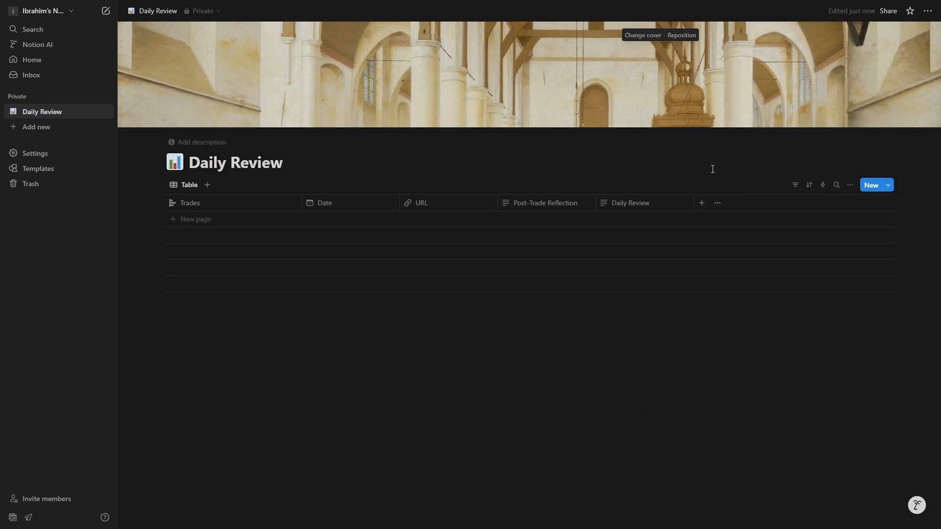
Add a Text property named Profit & Loss after the Daily Review column
click(702, 203)
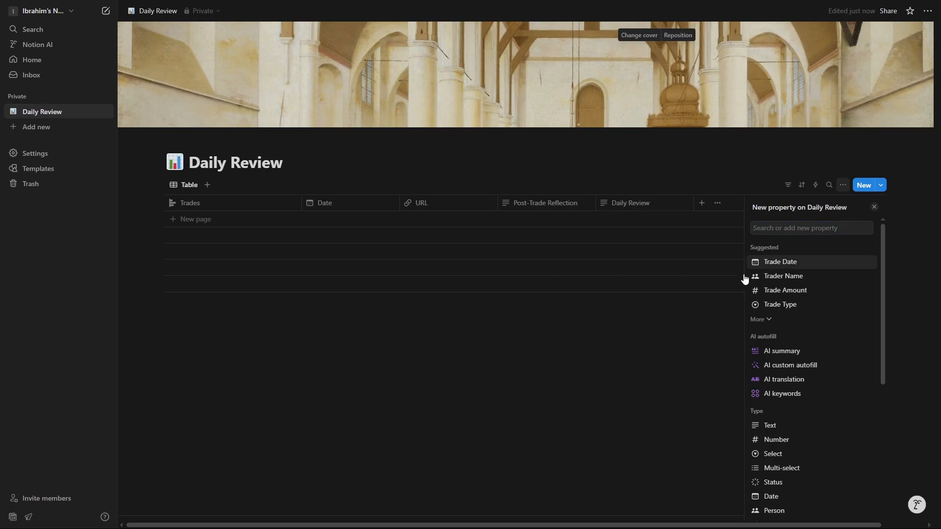
click(779, 426)
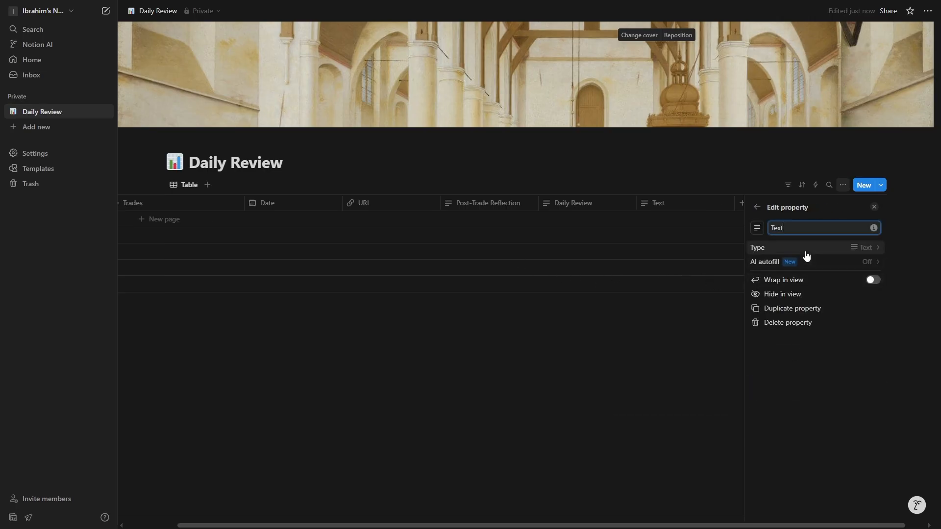
key(BackSpace)
key(BackSpace)
key(BackSpace)
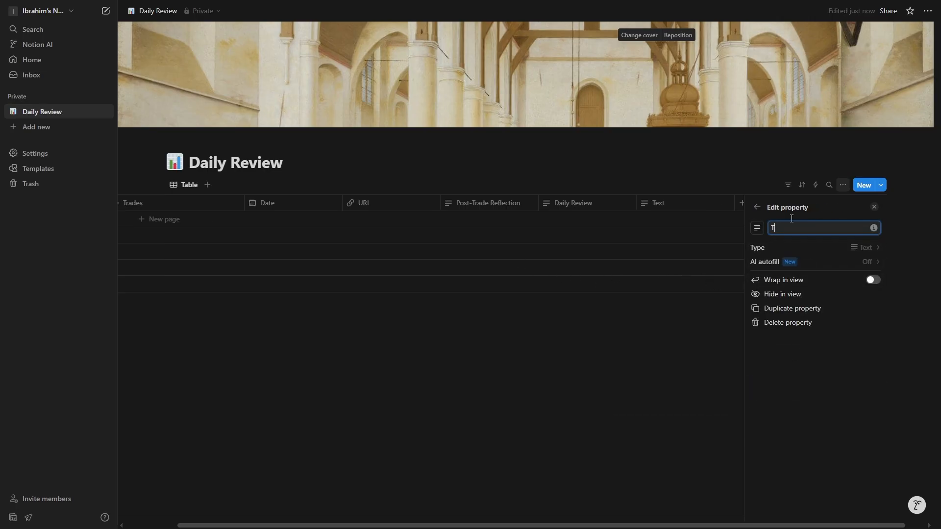
key(BackSpace)
text(Profit & Loss)
click(732, 247)
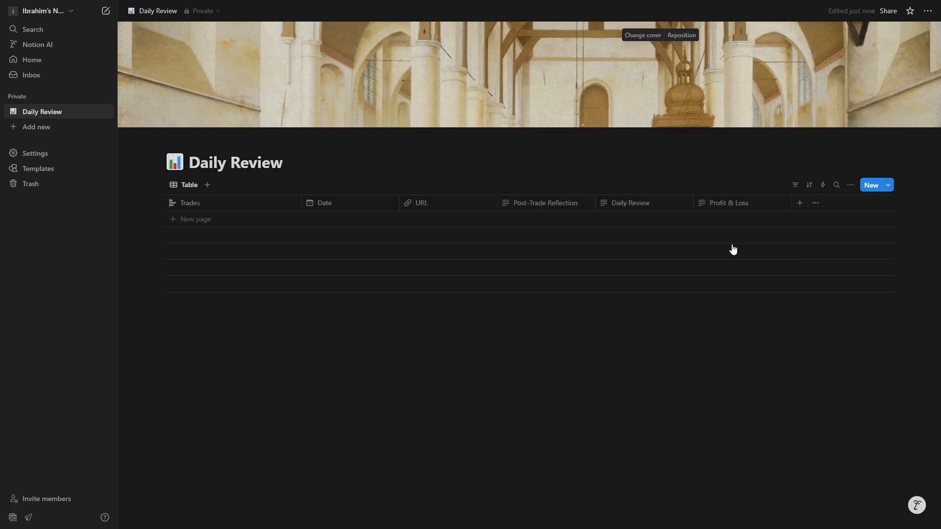
Add a Number property named Execution & Discipline after the Profit & Loss column
click(799, 203)
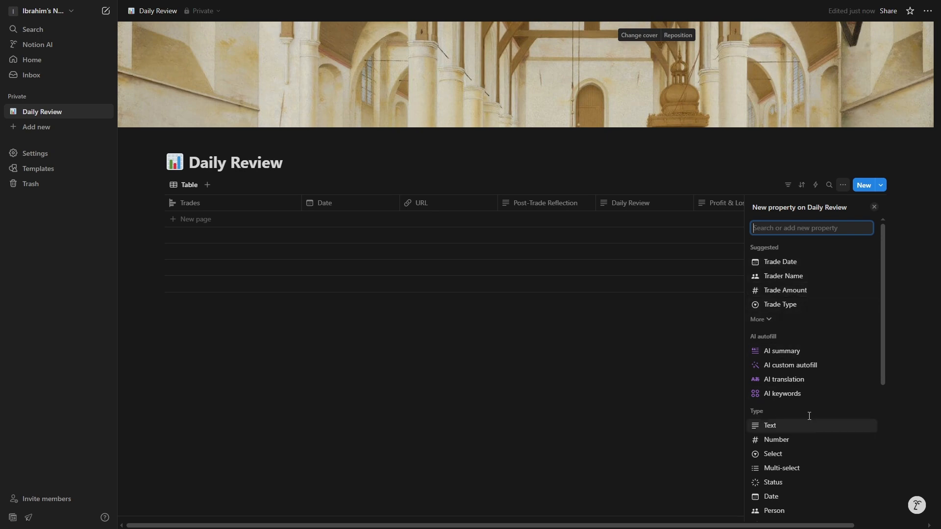
scroll(789, 439, down, 1)
click(782, 397)
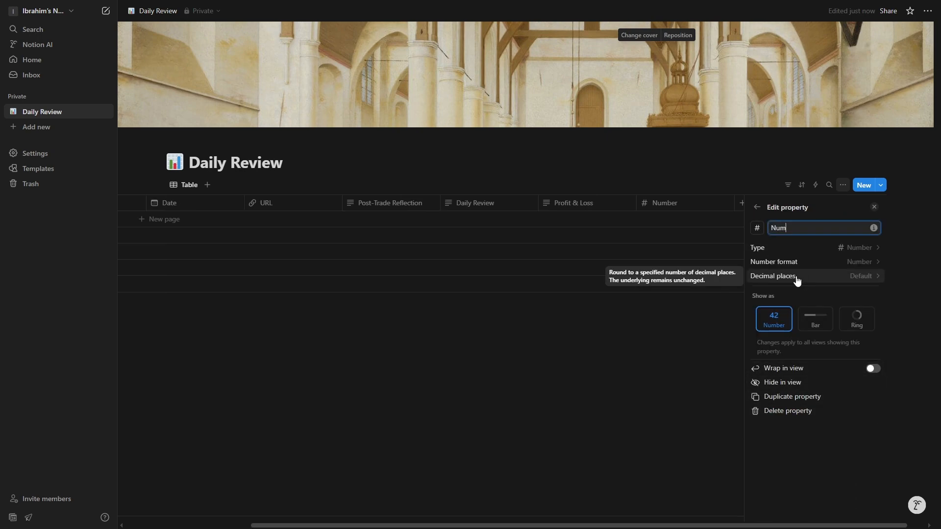
key(BackSpace)
key(BackSpace)
key(BackSpace)
text(Executionn & Discipline)
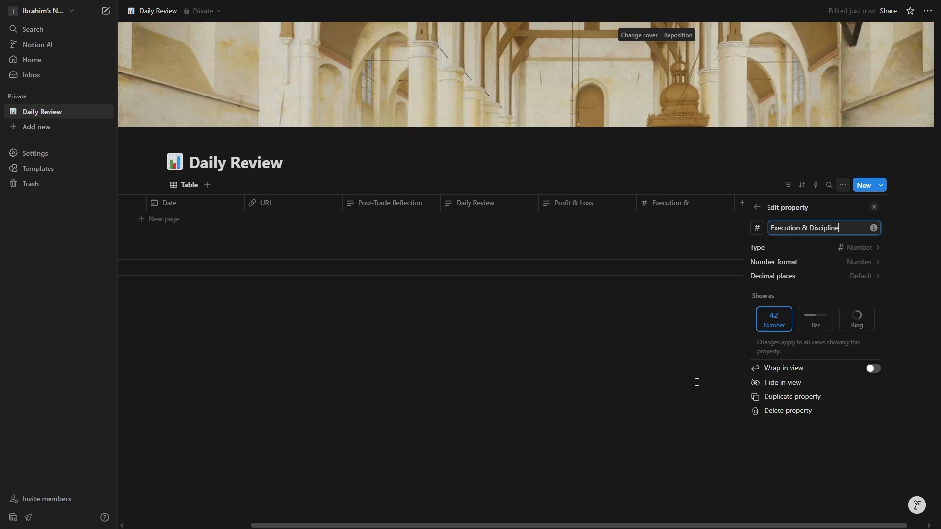
click(696, 381)
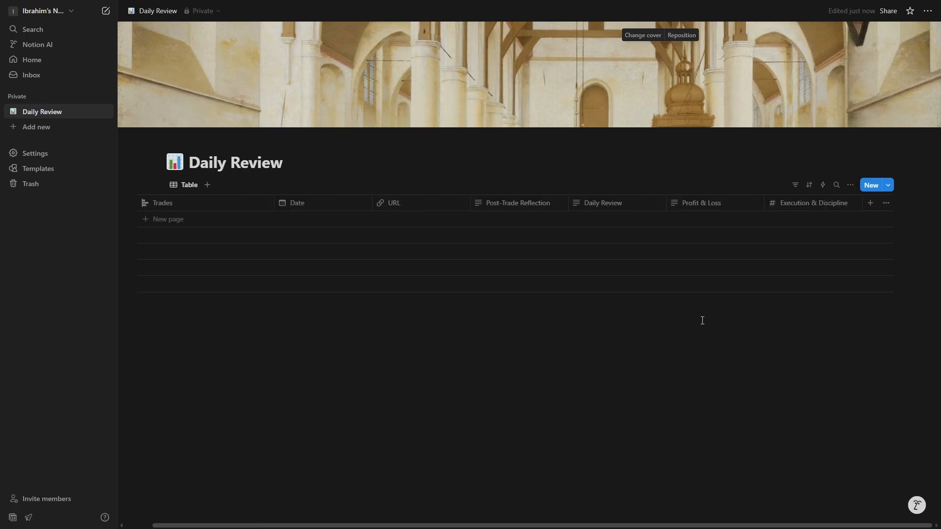
Add a Number property named Emotional Control after the Execution & Discipline column
click(869, 202)
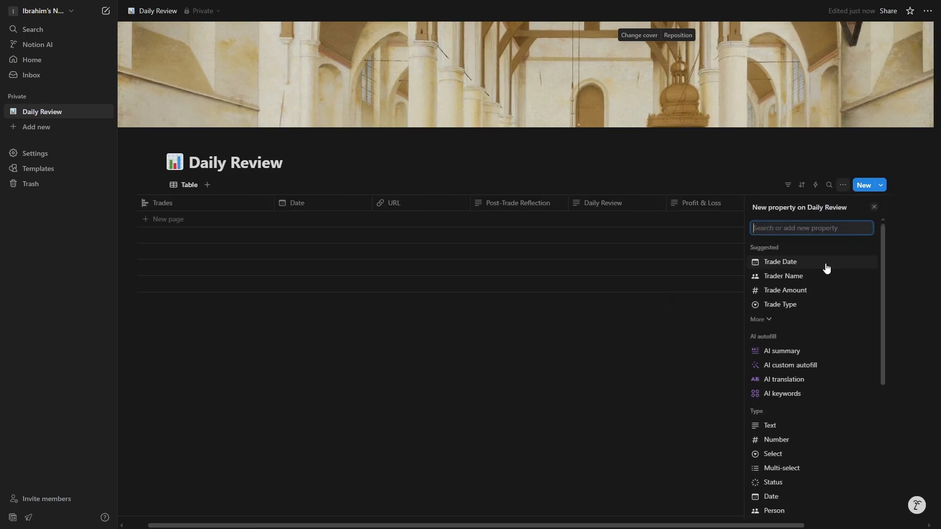
click(776, 442)
key(BackSpace)
key(BackSpace)
key(BackSpace)
key(BackSpace)
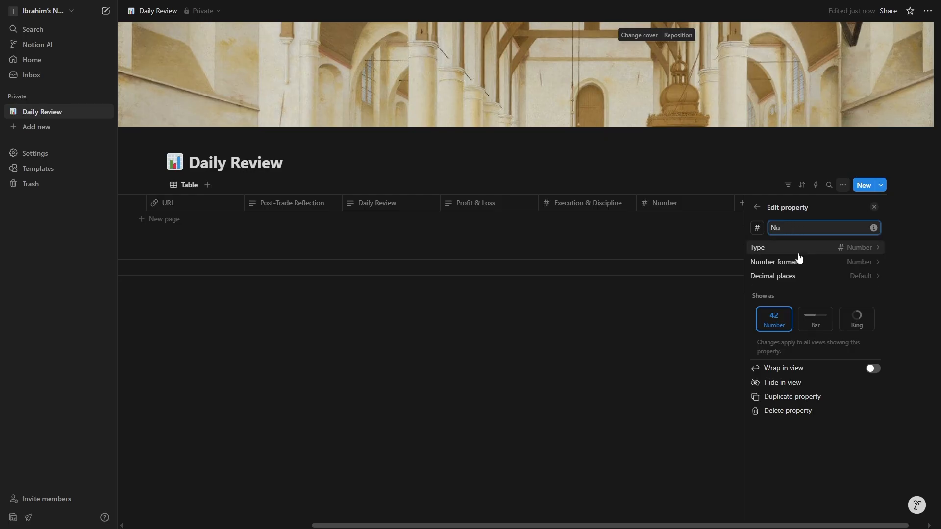
key(BackSpace)
text(Emotional Control)
click(687, 405)
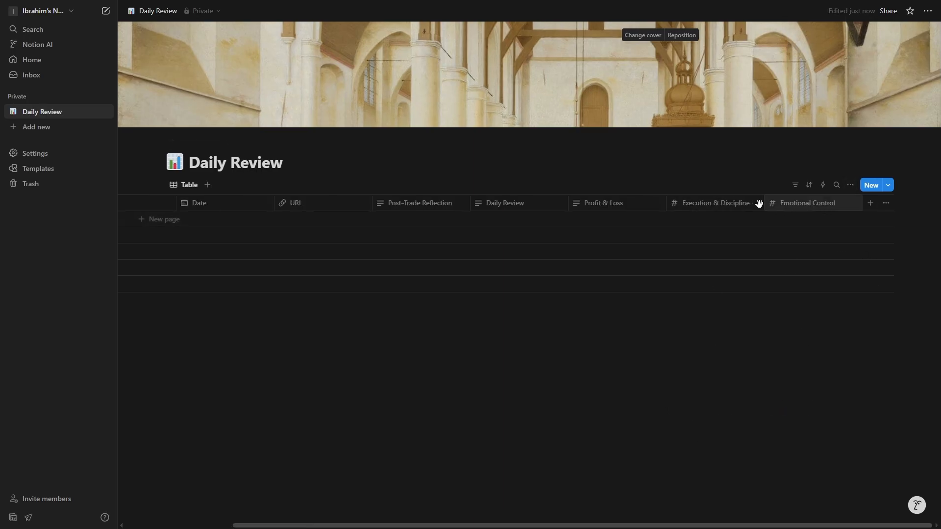
Add a Number property named Trade Quality after the Emotional Control column
click(871, 204)
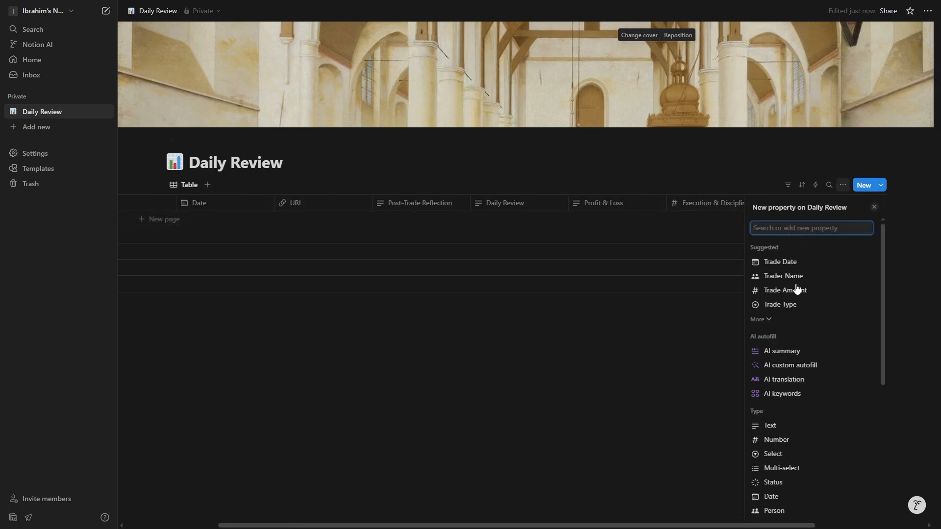
scroll(808, 424, down, 1)
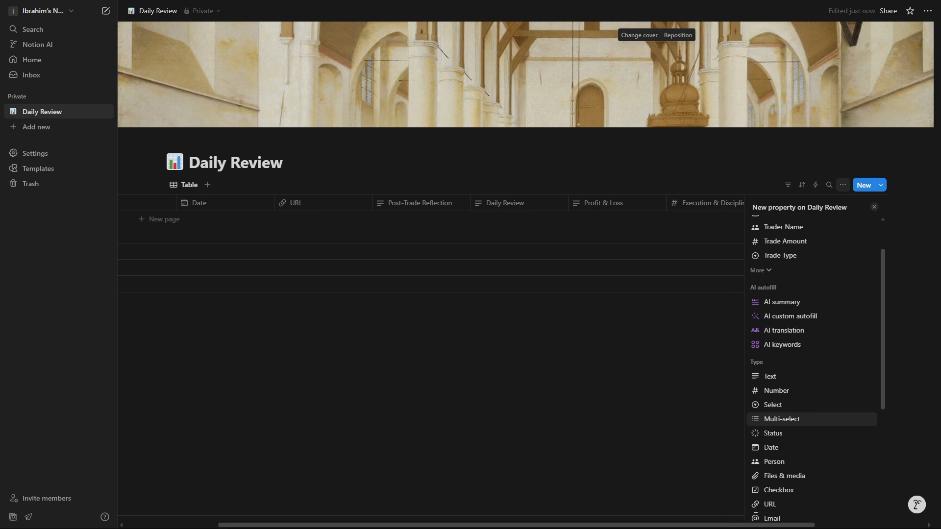
click(779, 390)
key(BackSpace)
key(BackSpace)
key(BackSpace)
key(BackSpace)
key(BackSpace)
key(BackSpace)
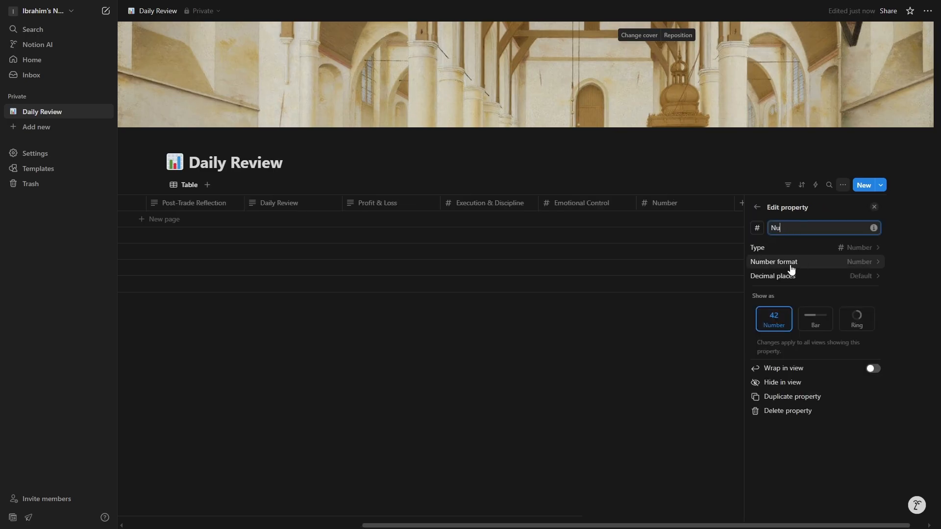
text(TradedQuality)
click(639, 269)
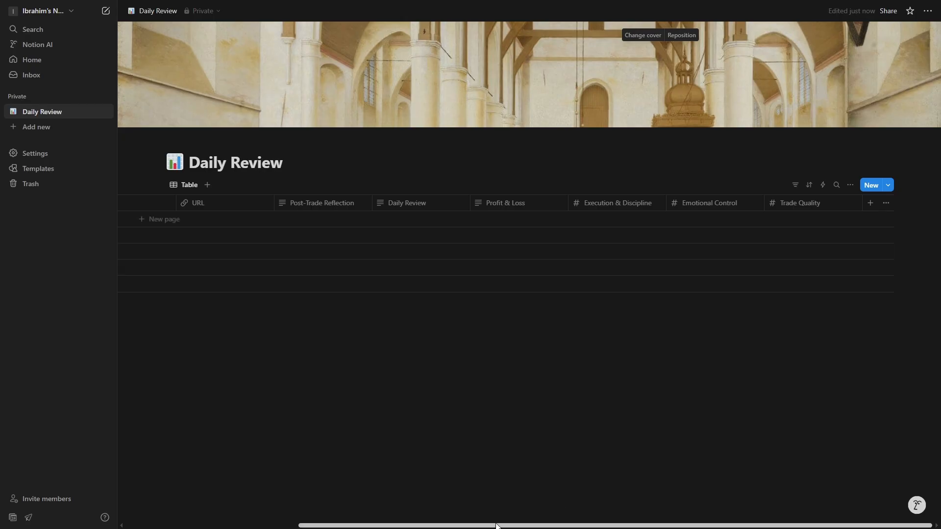
Add a Formula property named Total Score after the Trade Quality column
click(870, 203)
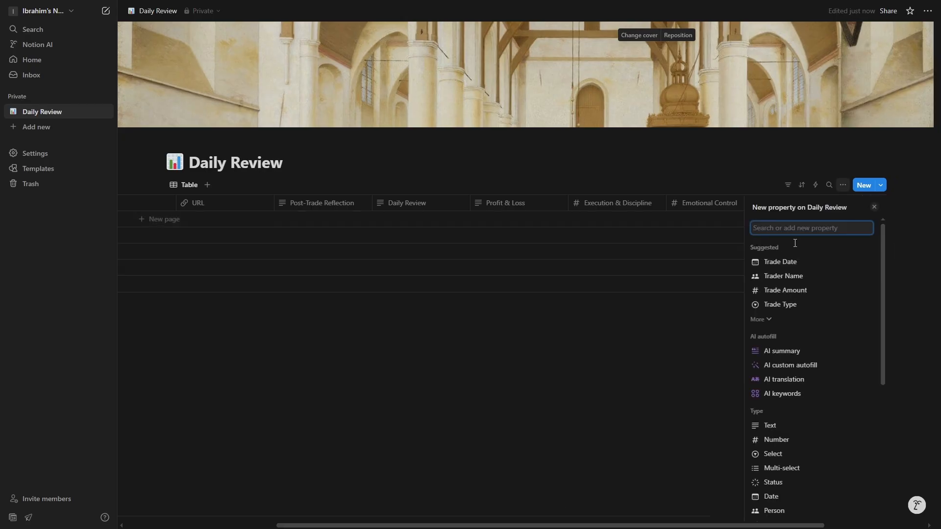
scroll(793, 466, down, 1)
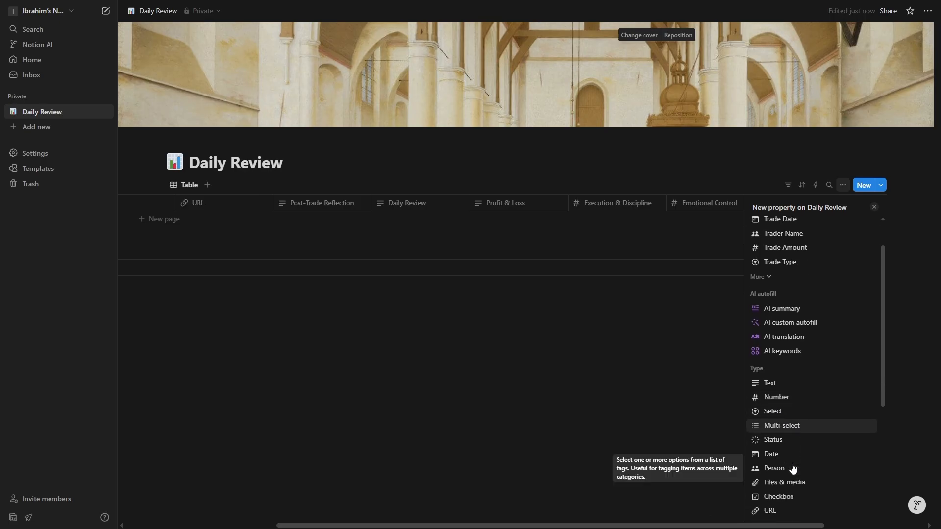
scroll(783, 496, down, 1)
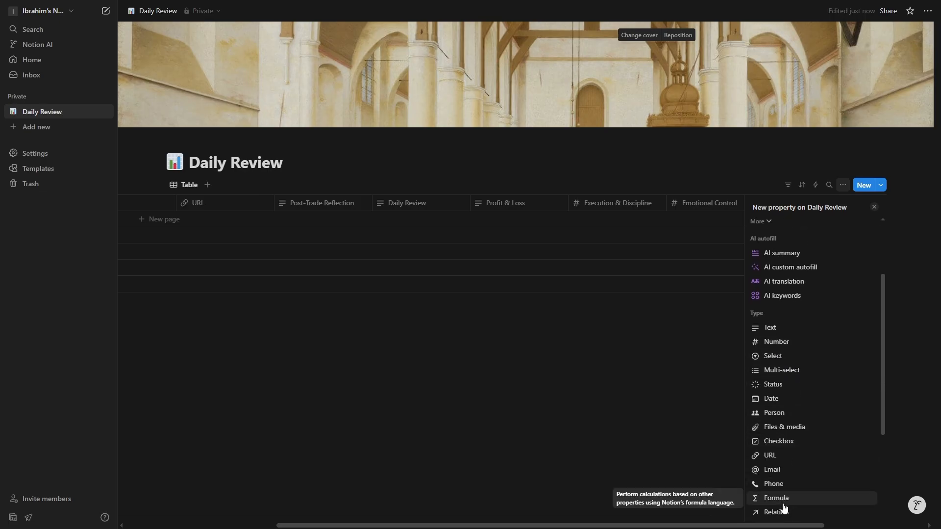
click(783, 503)
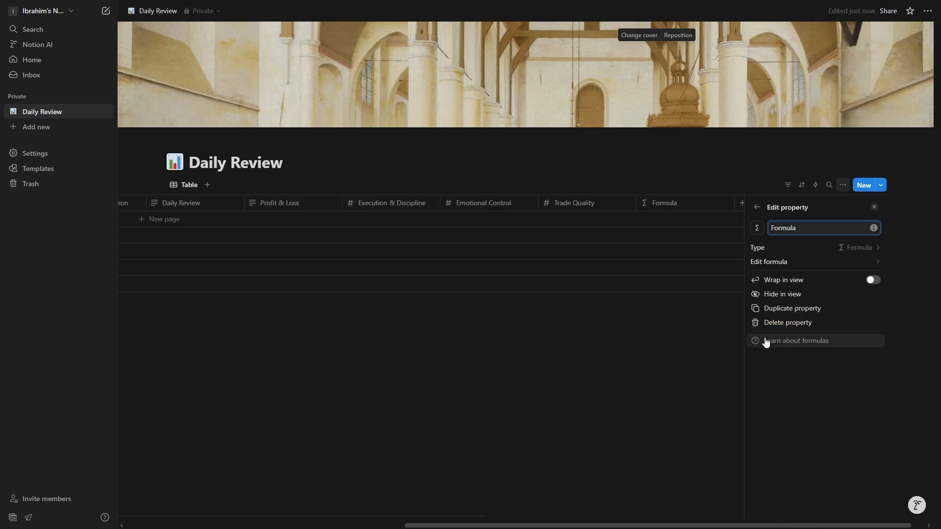
key(BackSpace)
key(BackSpace)
key(BackSpace)
key(BackSpace)
text(Total Score)
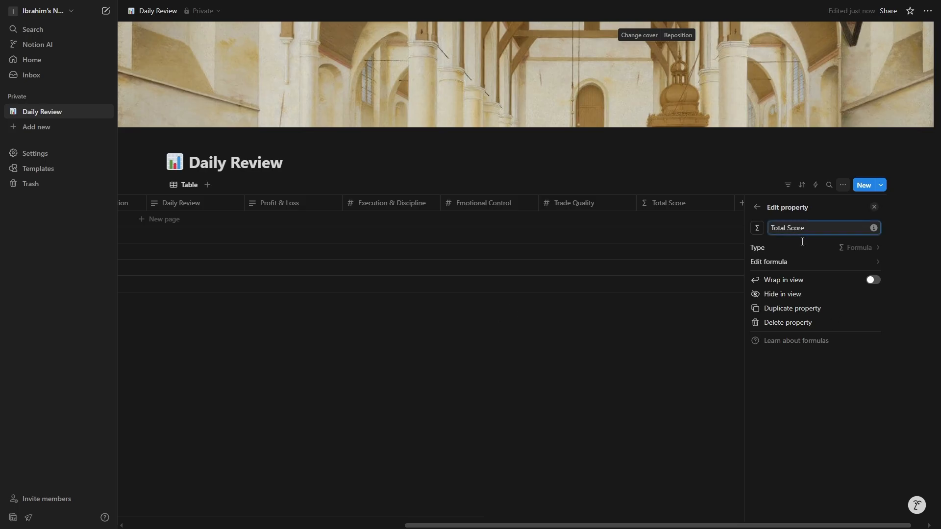
Set the Total Score formula to round( (Execution & Discipline + Emotional Control + Trade Quality) / 3 ) and save it
click(791, 261)
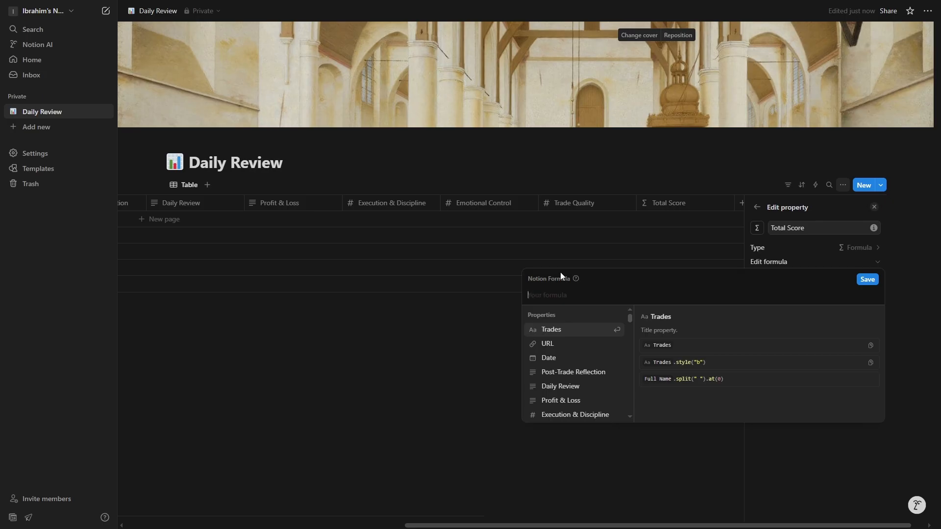
text(round( (Discipline and Execution + Emotional Control + Trade Quality ) / 3 ))
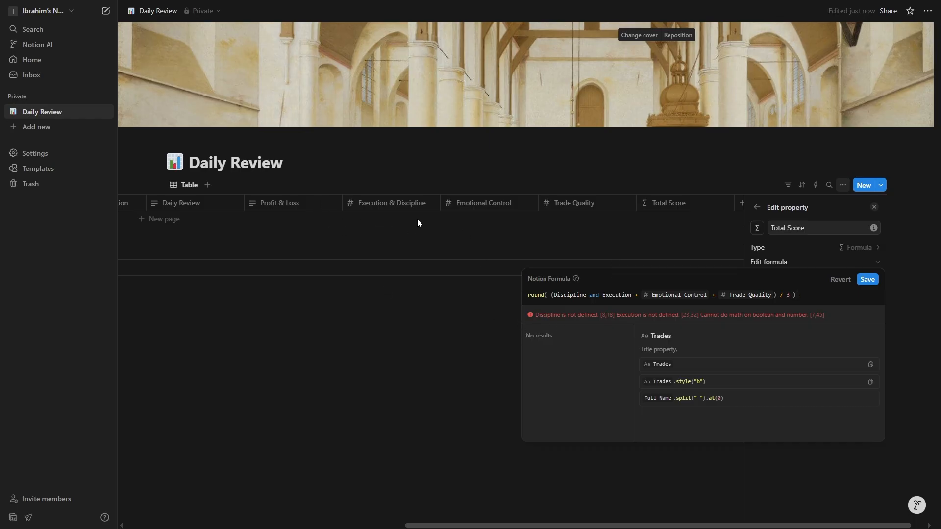
click(598, 295)
key(BackSpace)
key(BackSpace)
key(BackSpace)
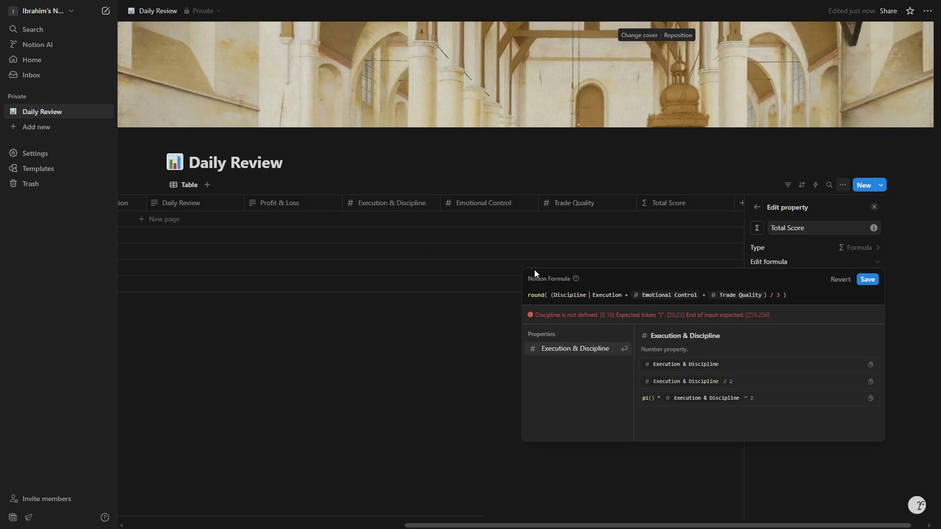
text(&)
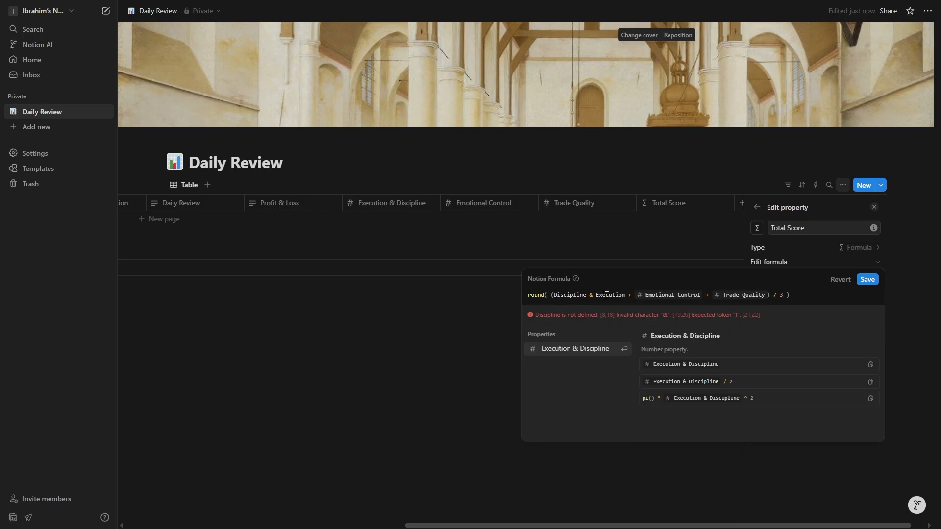
key(Return)
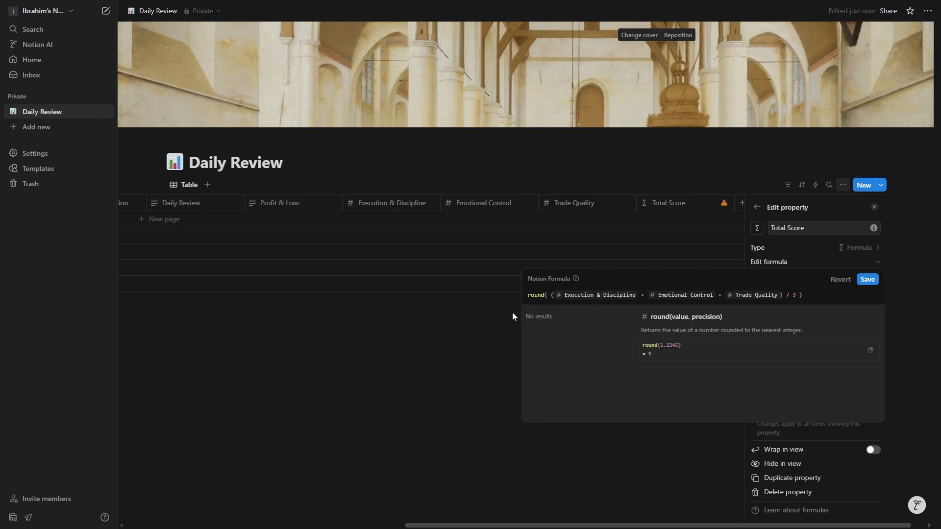
click(820, 297)
click(867, 280)
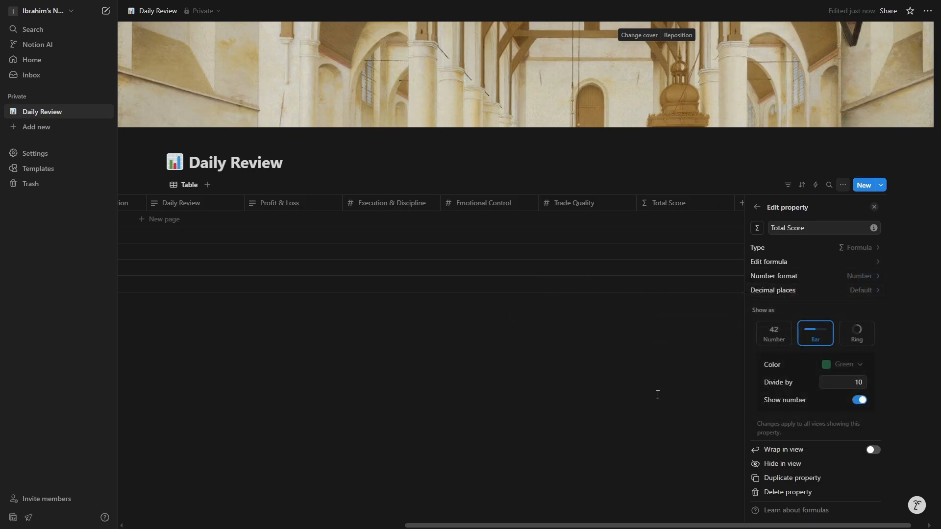
click(657, 393)
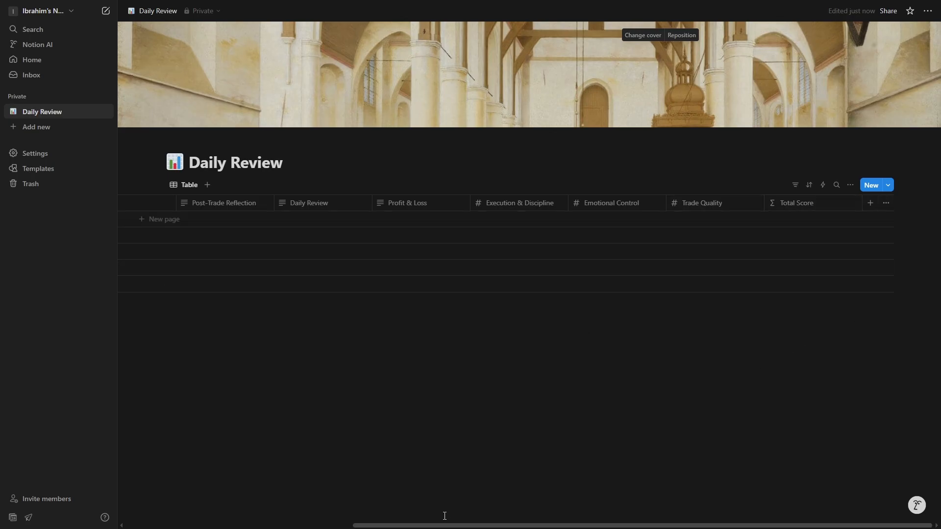
Collapse the sidebar and add a new entry named LONDON SESSION in the Trades column
drag(272, 525, 176, 521)
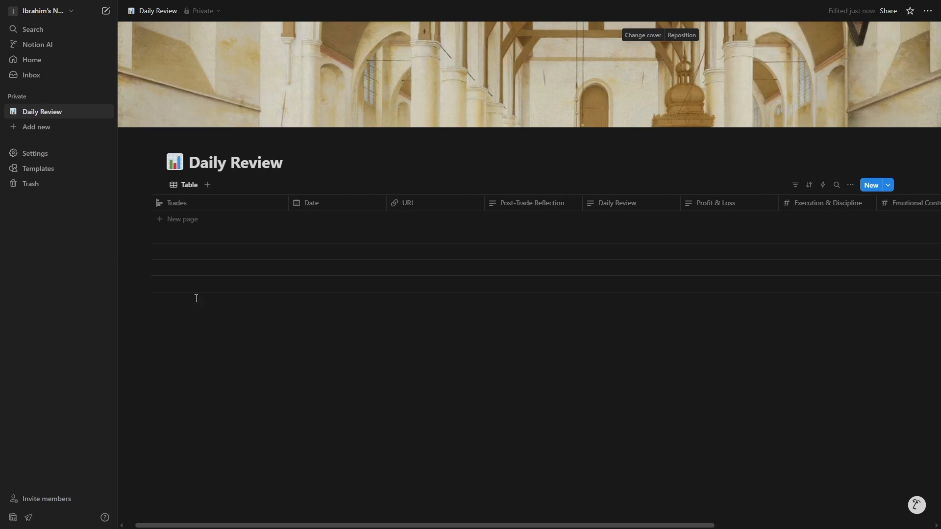
click(89, 10)
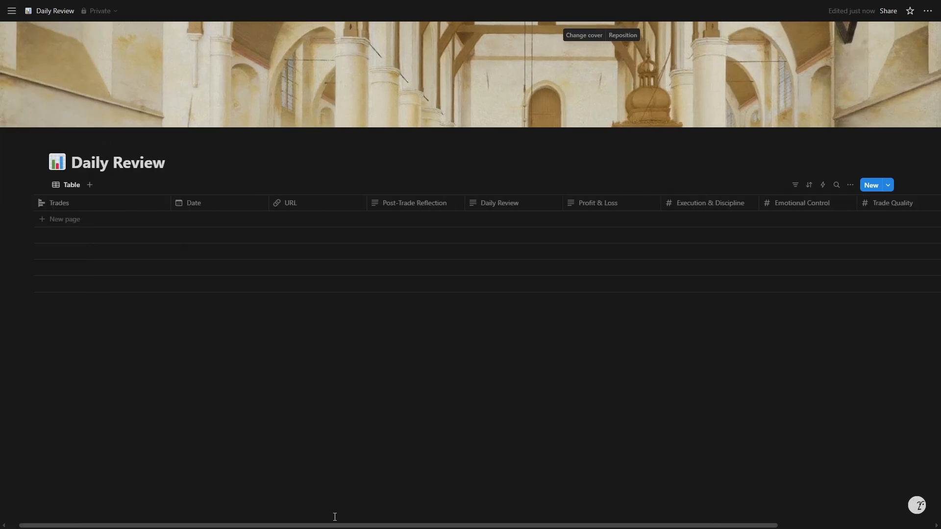
mouse_move(318, 525)
mouse_down()
mouse_move(432, 523)
mouse_move(304, 521)
mouse_up()
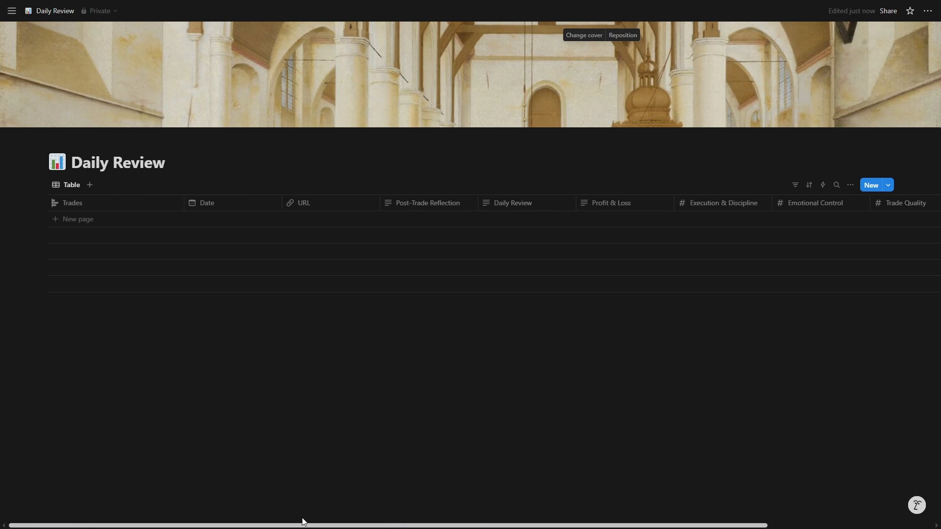
click(78, 219)
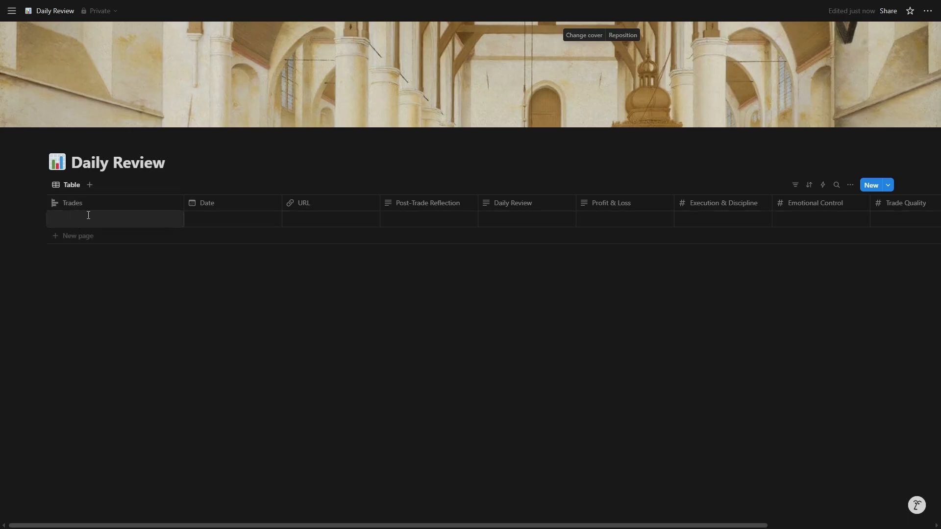
text(LONDON SESSION)
key(Return)
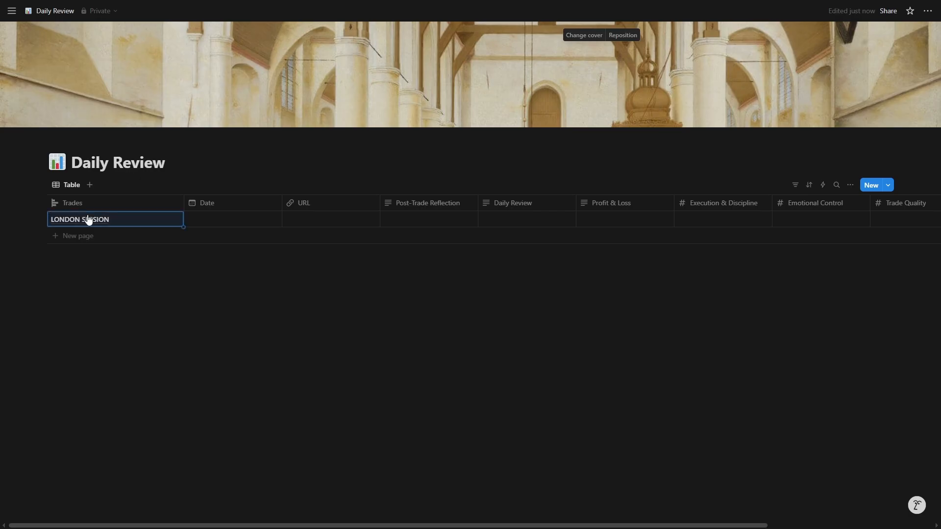
Set the LONDON SESSION entry's Date to April 28, 2025
click(235, 218)
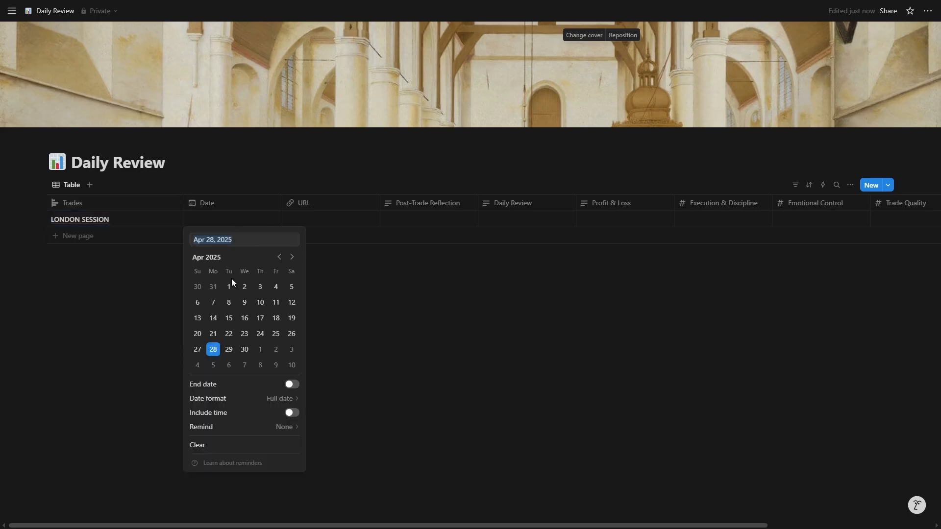
click(213, 350)
click(369, 339)
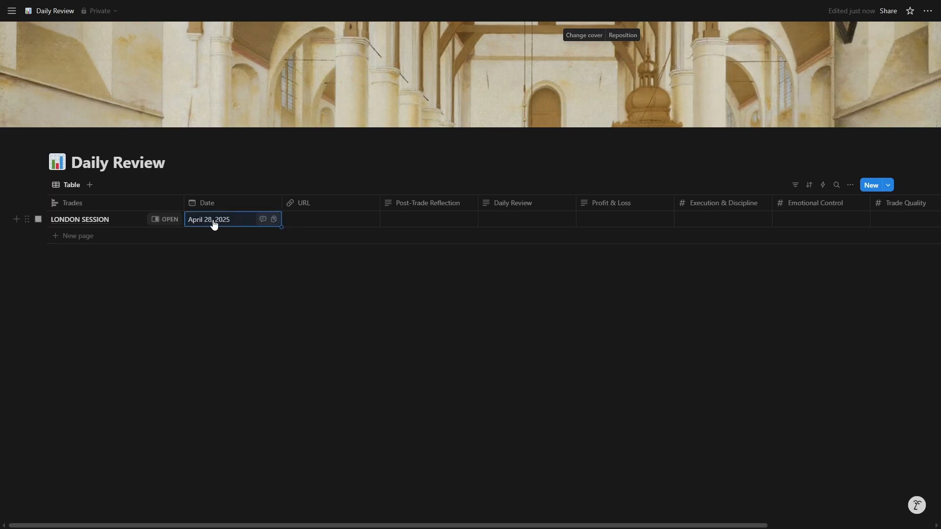
click(317, 219)
click(307, 203)
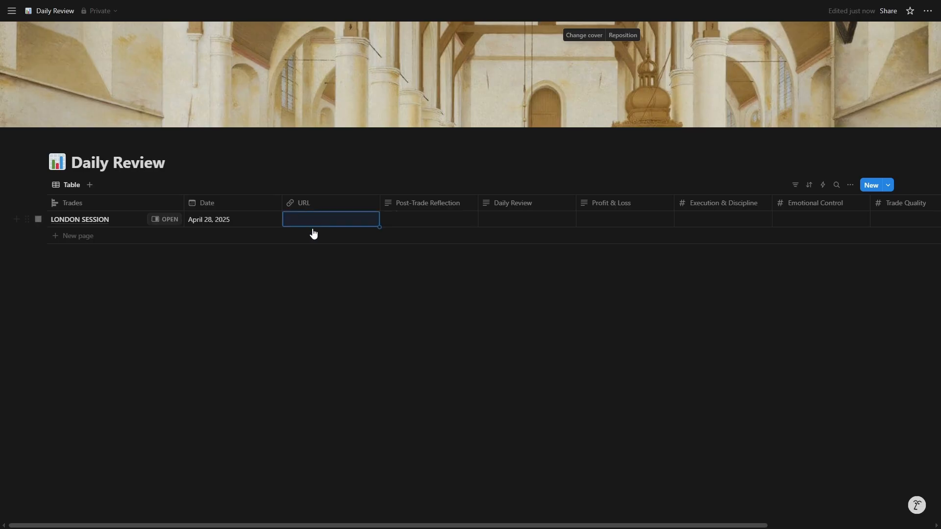
click(312, 220)
click(302, 202)
click(311, 252)
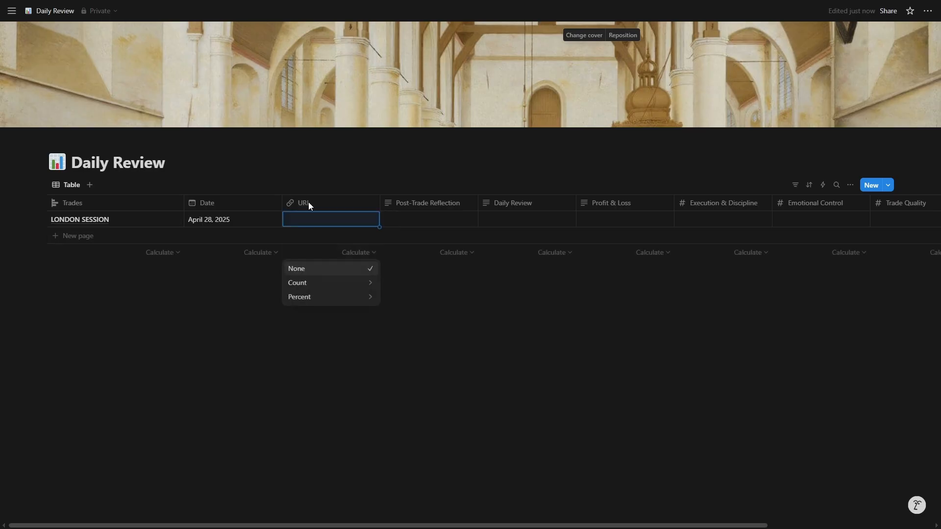
click(309, 204)
click(323, 274)
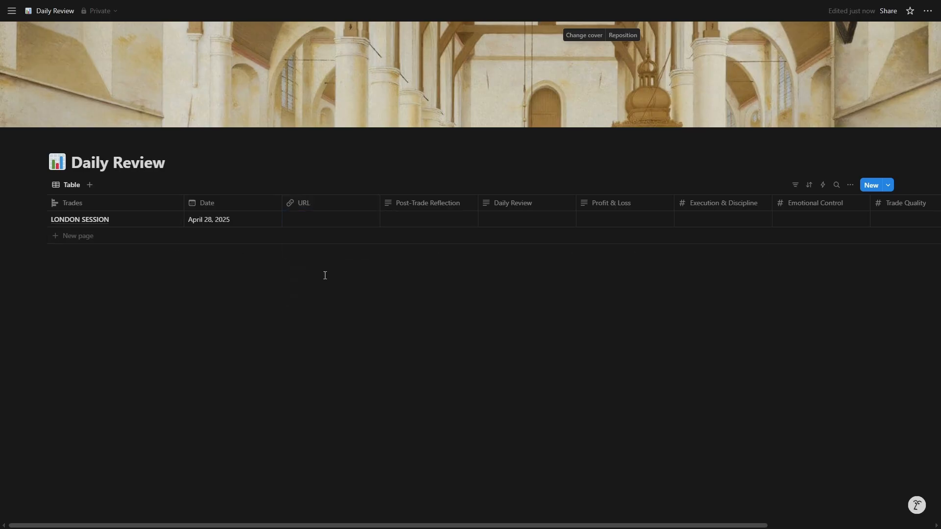
Change the URL property's type to Files & media
click(313, 203)
click(316, 241)
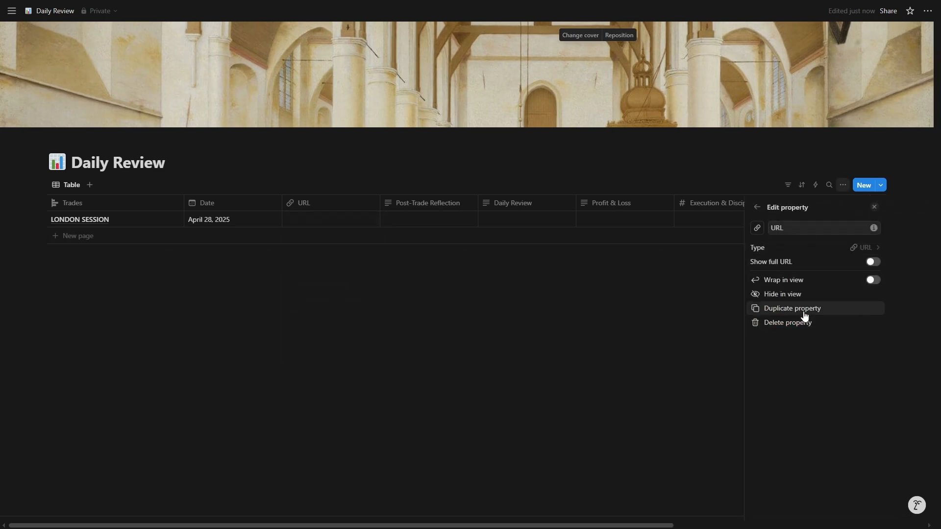
click(798, 247)
scroll(784, 336, down, 2)
click(784, 336)
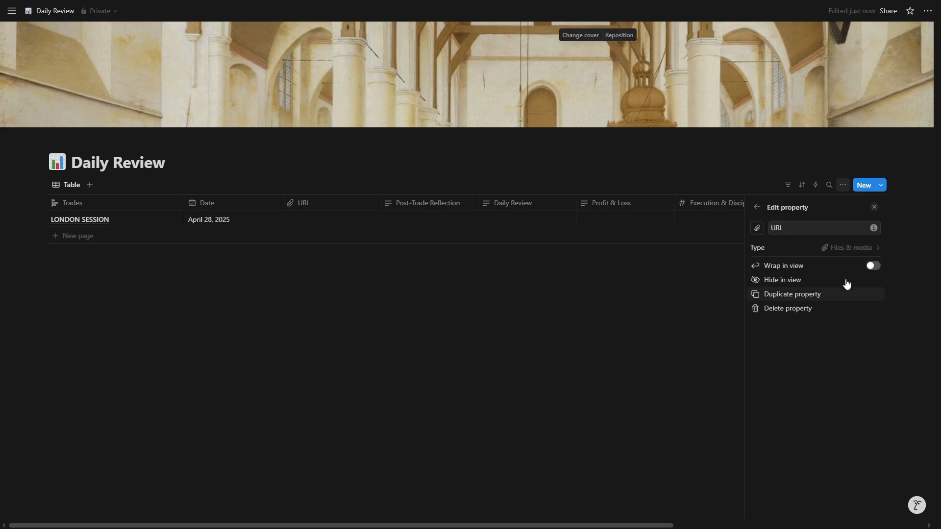
click(506, 331)
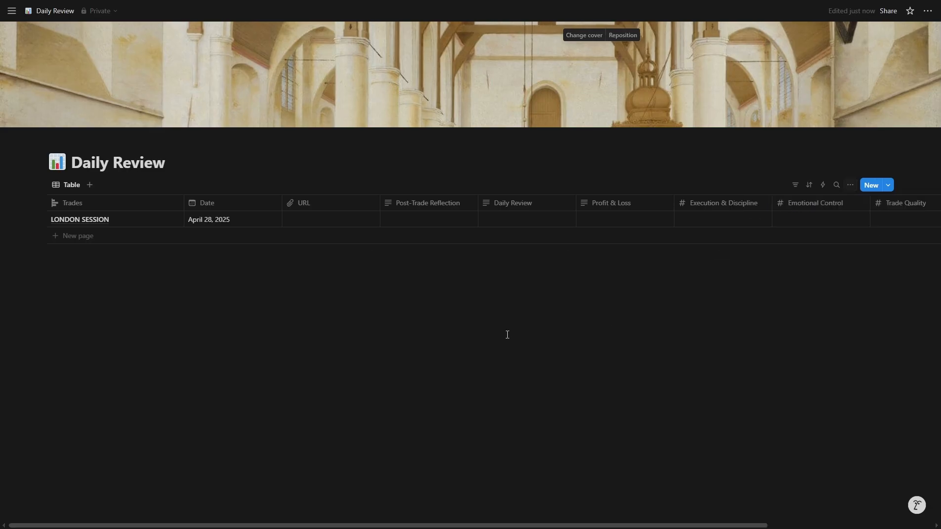
click(313, 222)
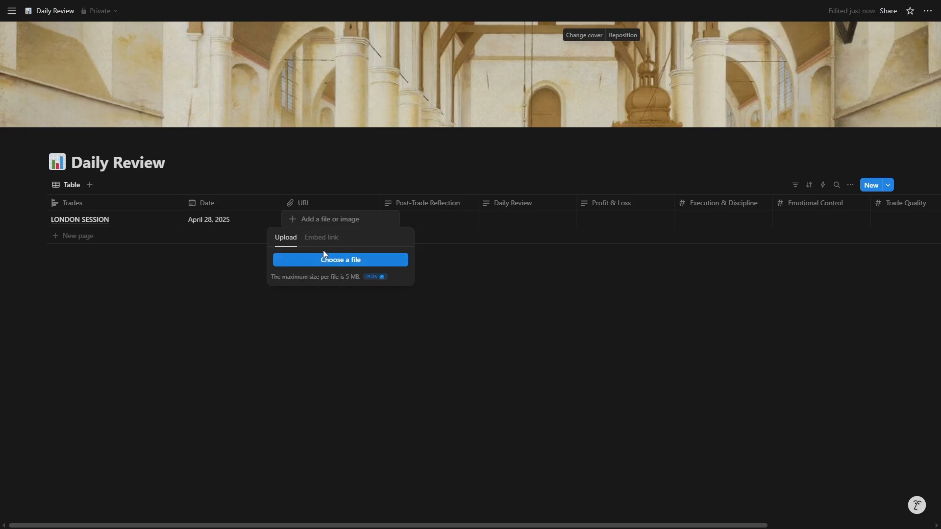
click(326, 261)
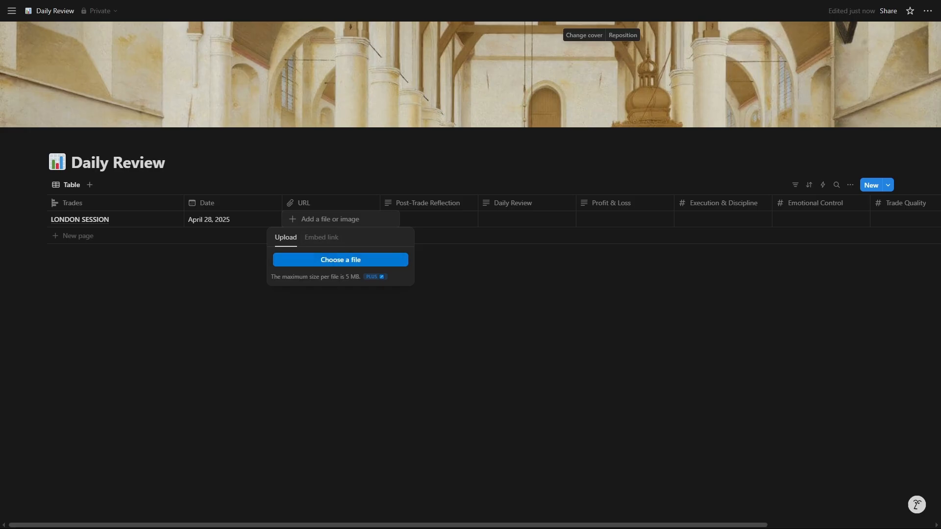
key(Escape)
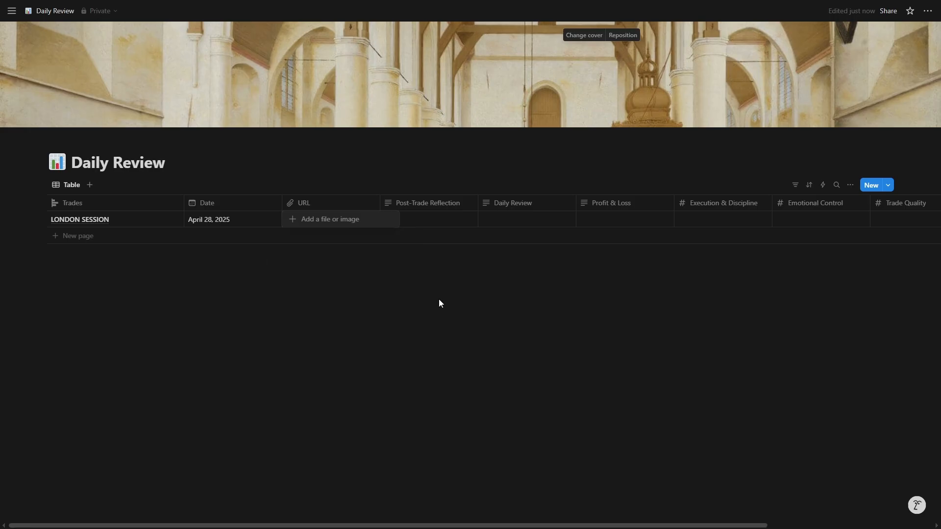
Enter "I felt confident enough to took this trade" as the Post-Trade Reflection of the LONDON SESSION entry
click(419, 225)
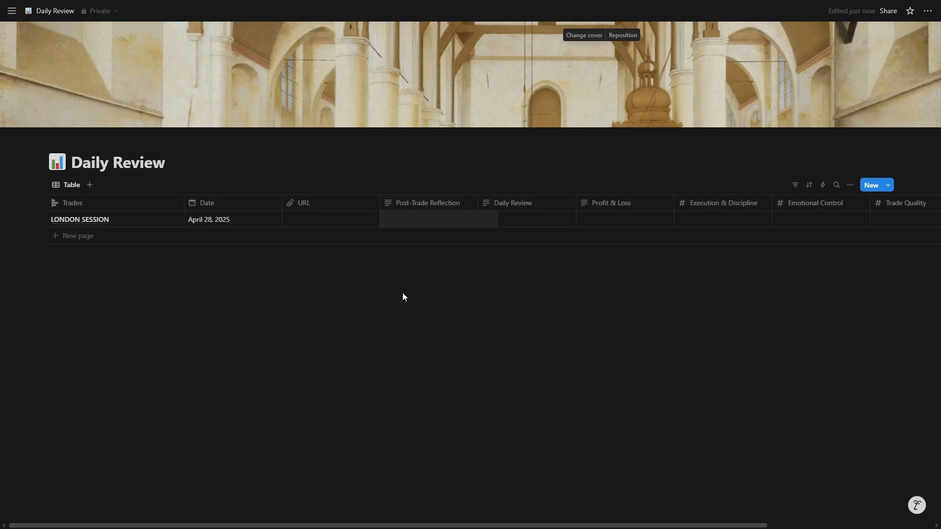
text(I felt con)
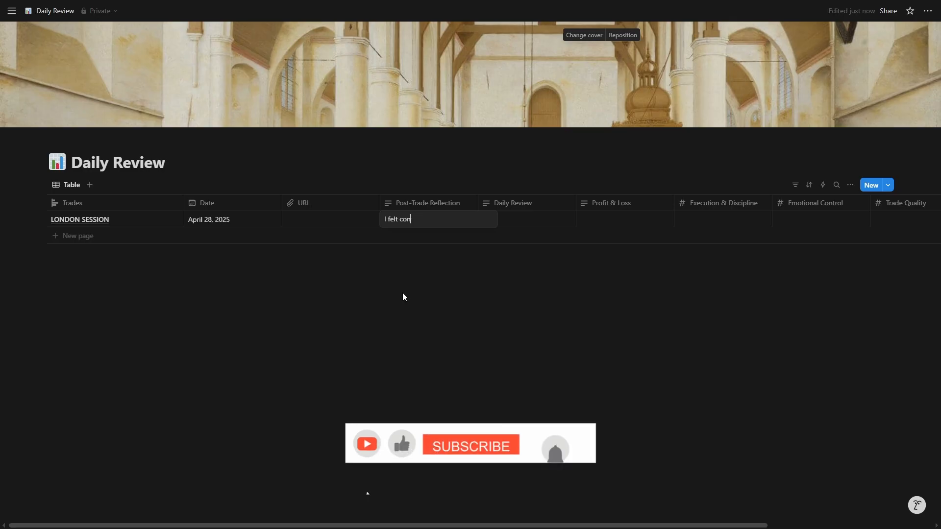
text(fident eno)
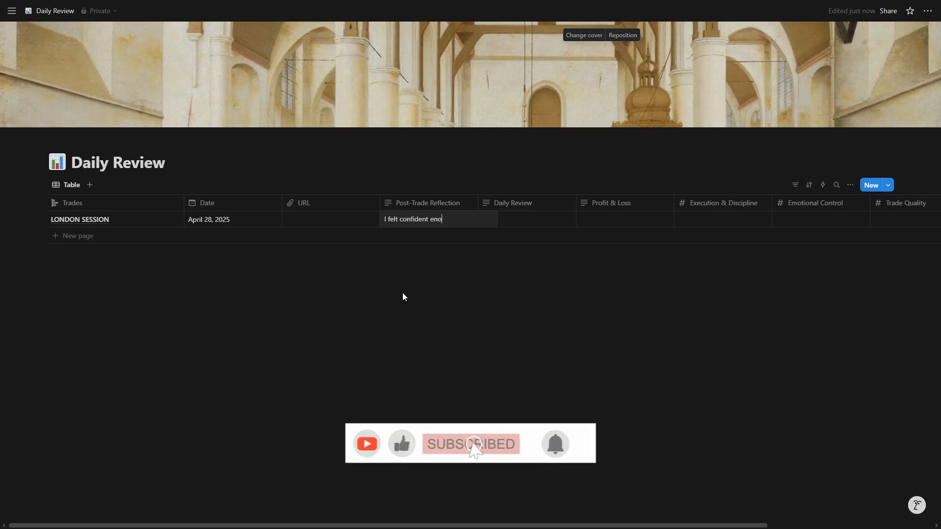
text(ught to)
key(BackSpace)
key(BackSpace)
key(BackSpace)
key(BackSpace)
text(to)
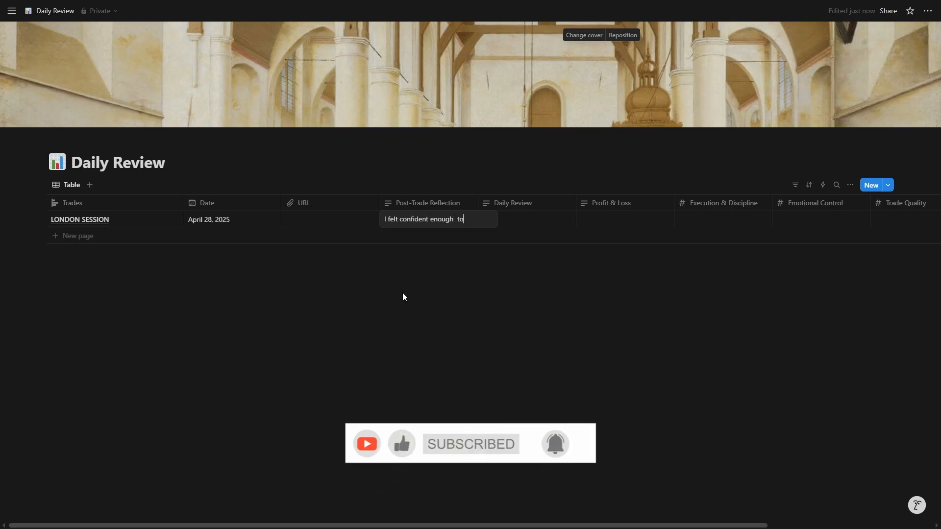
text( took this)
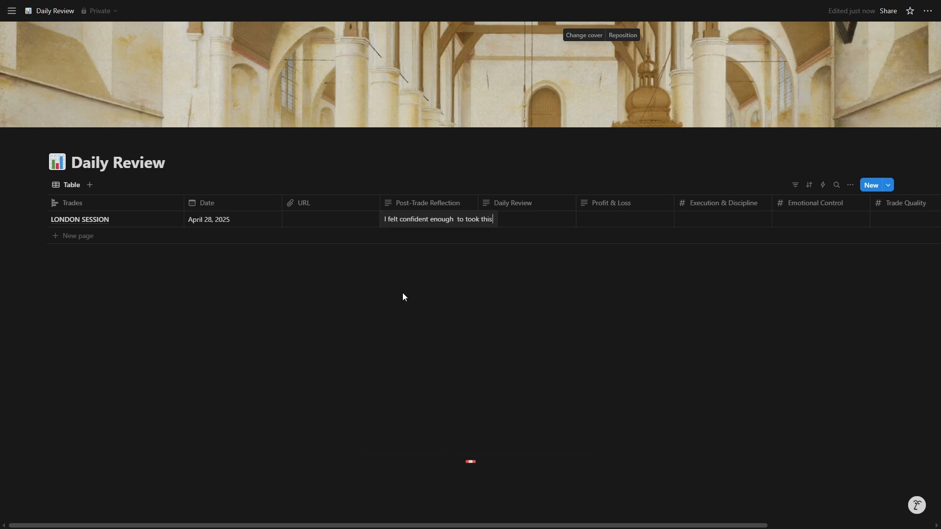
text( trade)
key(Escape)
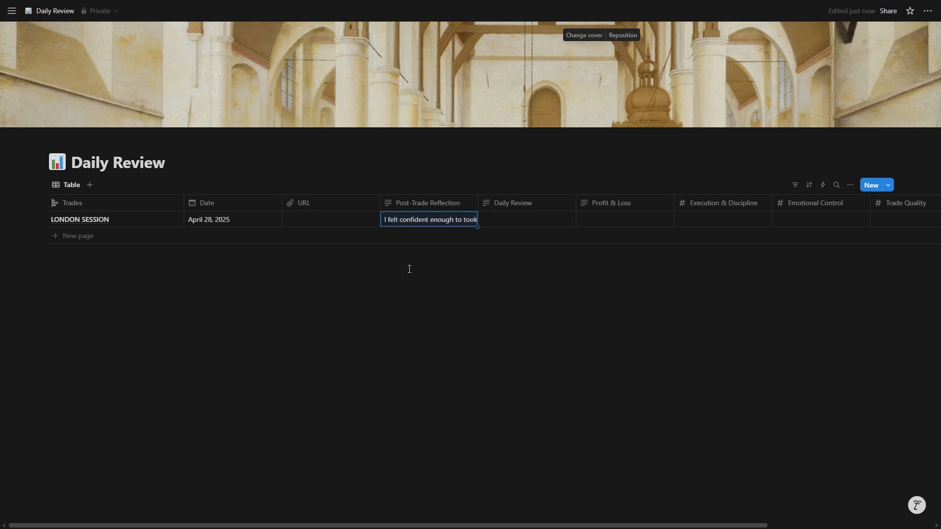
Fill in the LONDON SESSION entry's Daily Review with "dfgddgddfrjjhd" and its Profit & Loss with "100$+ PRFOIT"
click(541, 219)
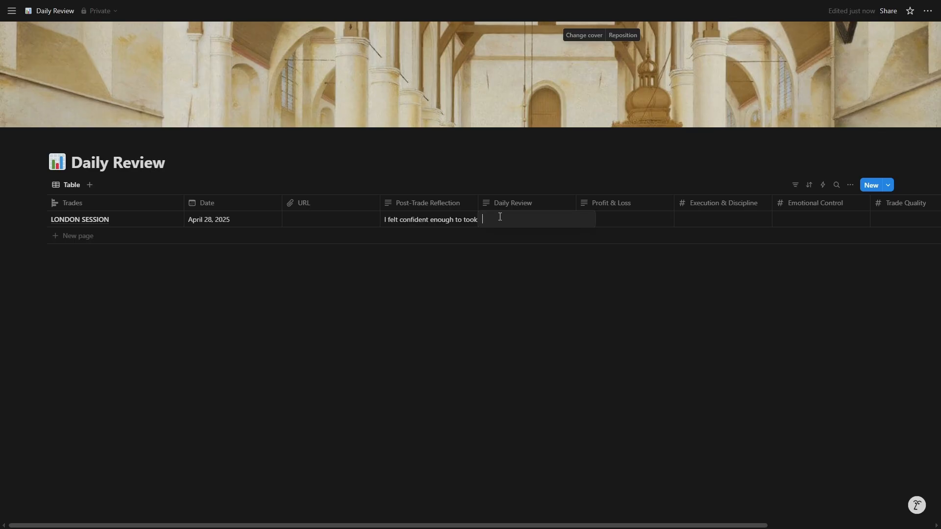
text(dfgddgddfrjjhd)
key(Escape)
click(583, 218)
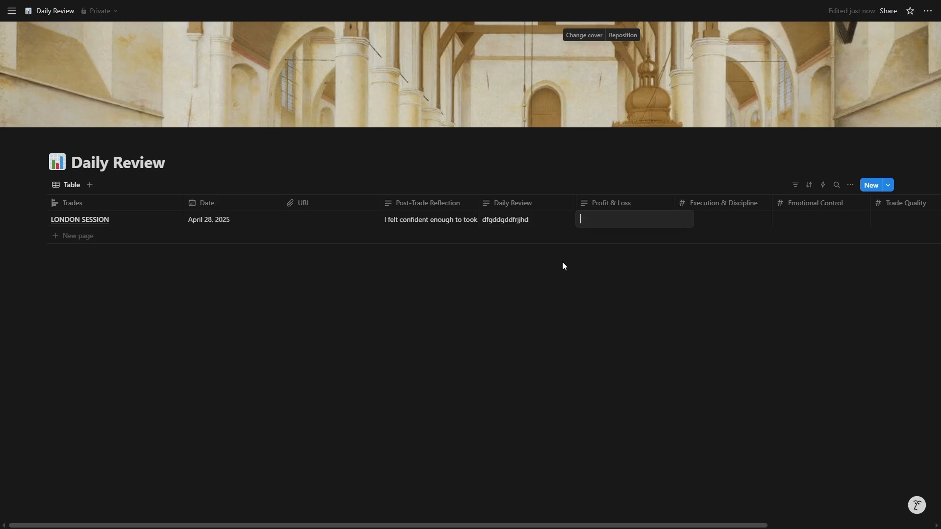
text(100$+ PRFOIT)
key(Escape)
Score the LONDON SESSION entry with Execution & Discipline 8, Emotional Control 9 and Trade Quality 8
drag(558, 528, 819, 503)
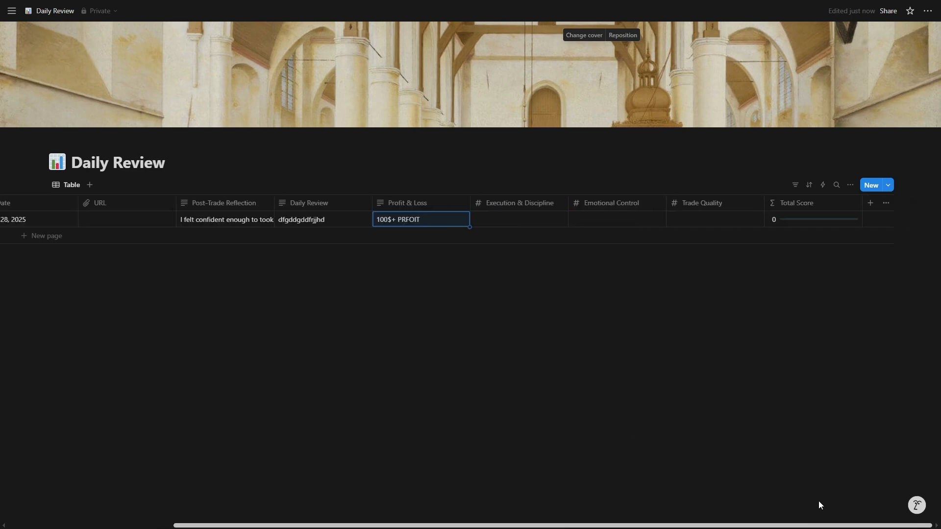
click(537, 222)
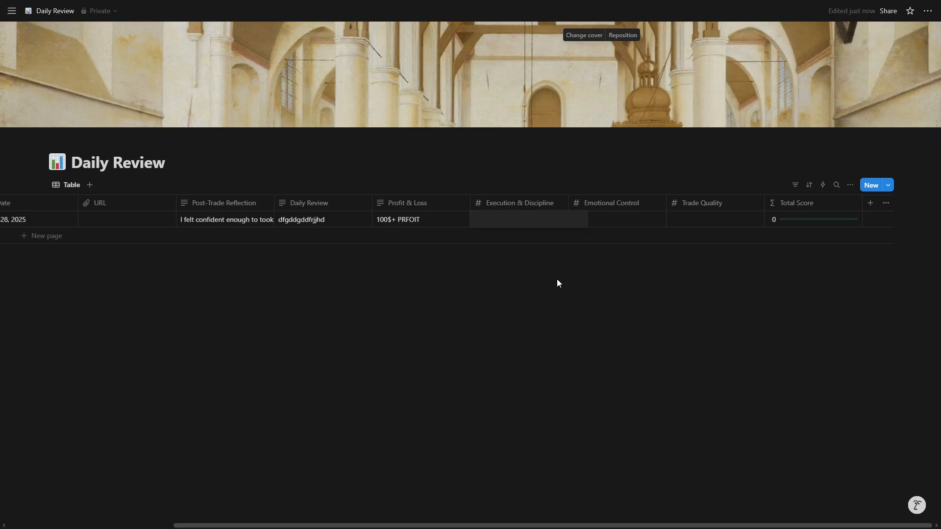
text(8)
key(Return)
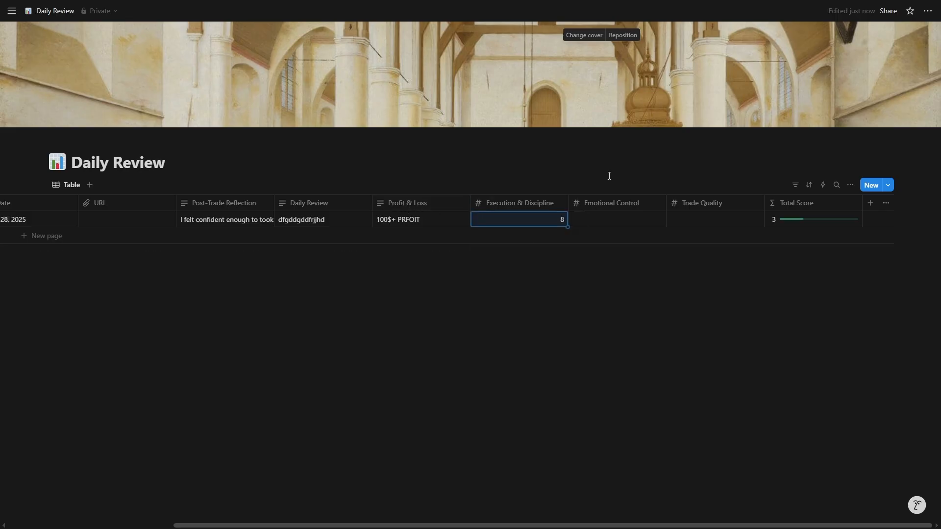
click(595, 219)
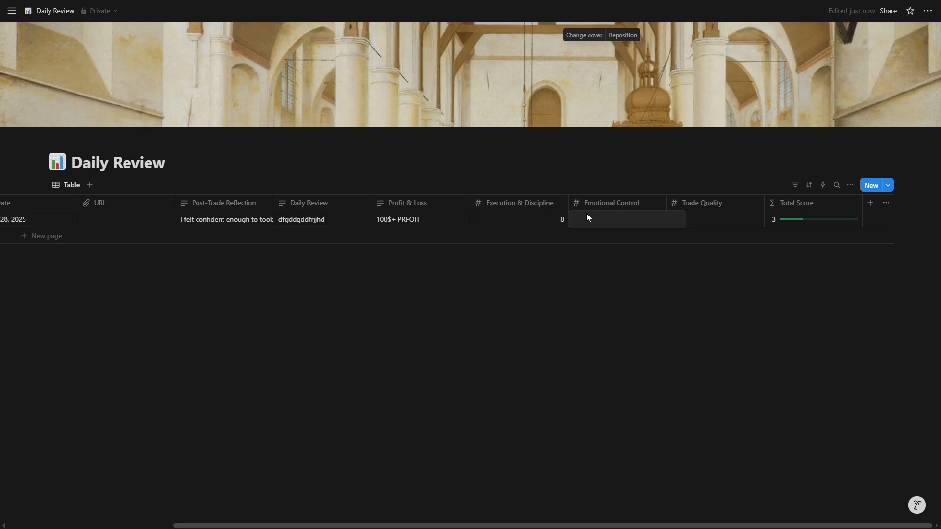
text(9)
key(Return)
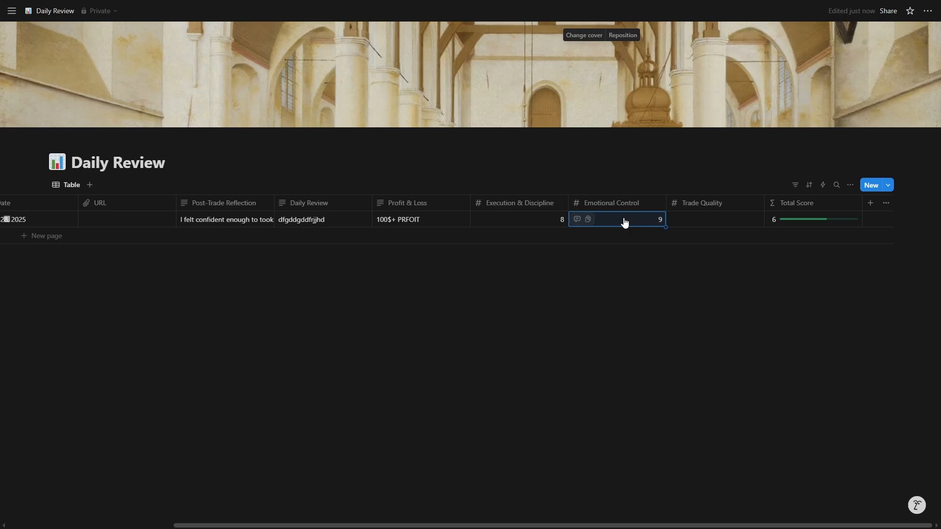
click(699, 224)
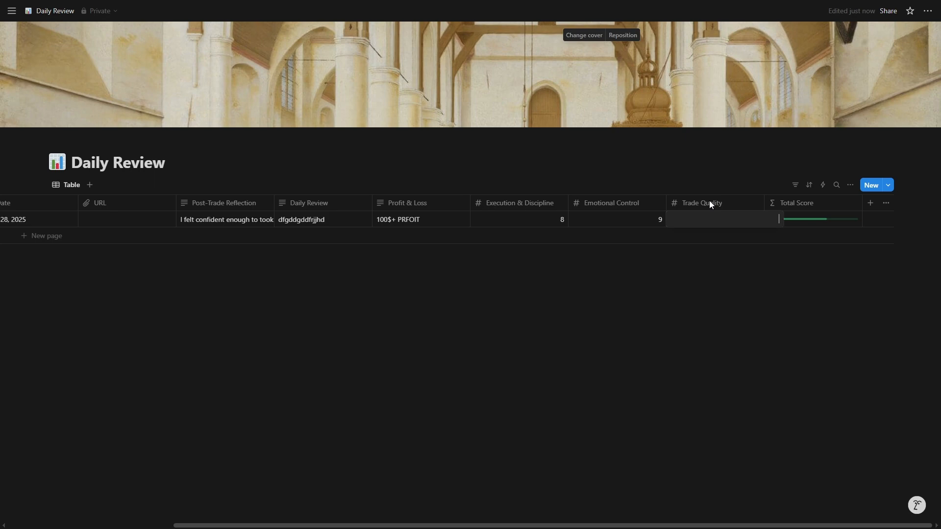
text(8)
key(Return)
click(706, 354)
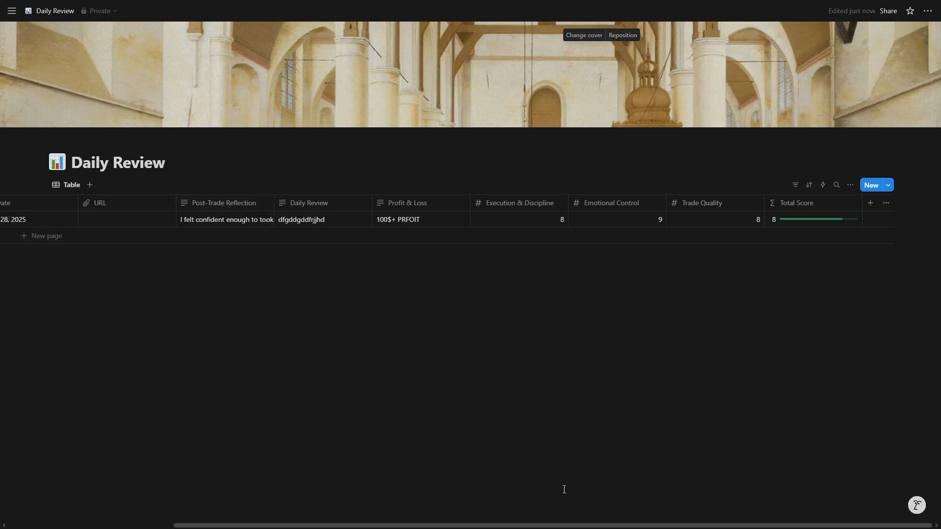
Add a Calendar view to the Daily Review database and dismiss the Notion Calendar suggestion
drag(501, 526, 335, 526)
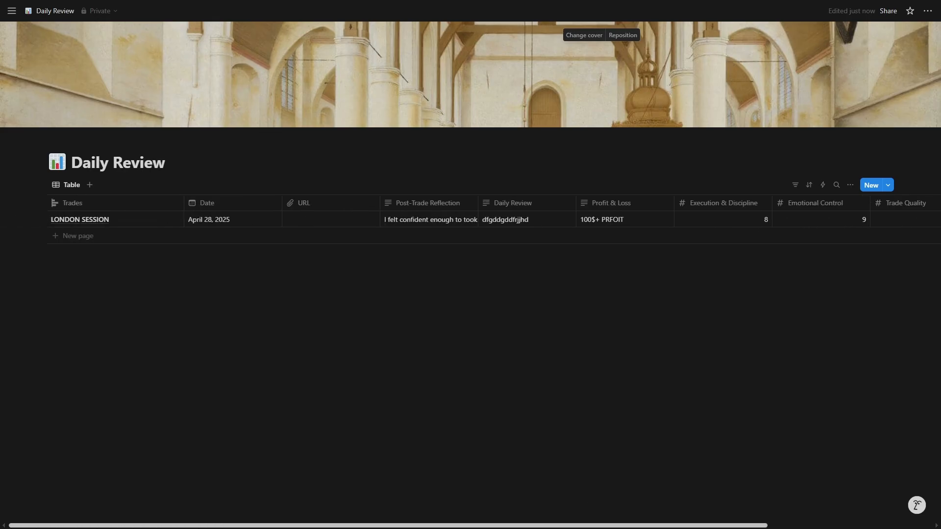
drag(508, 526, 404, 525)
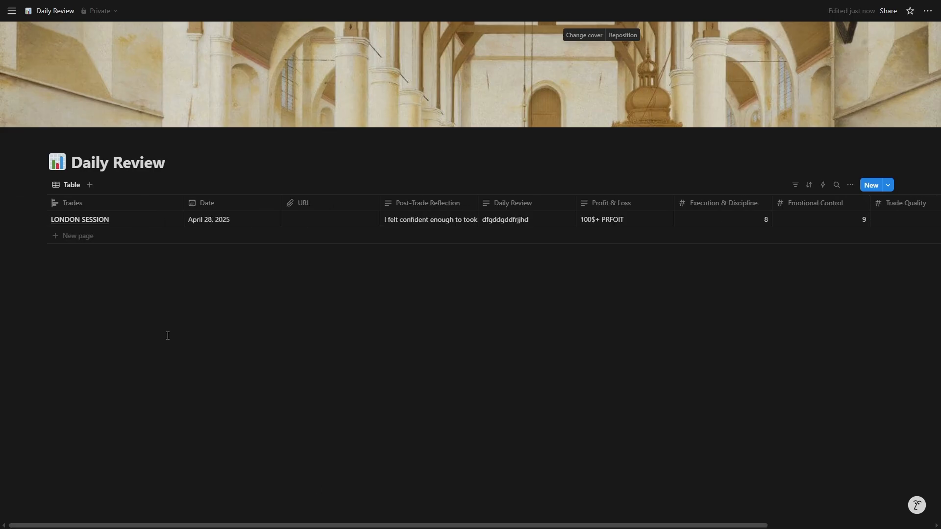
click(90, 186)
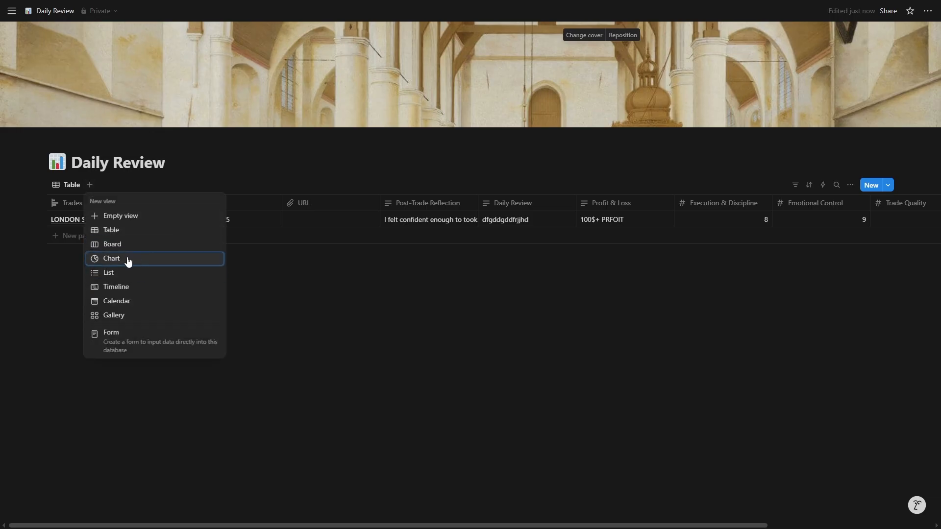
click(156, 300)
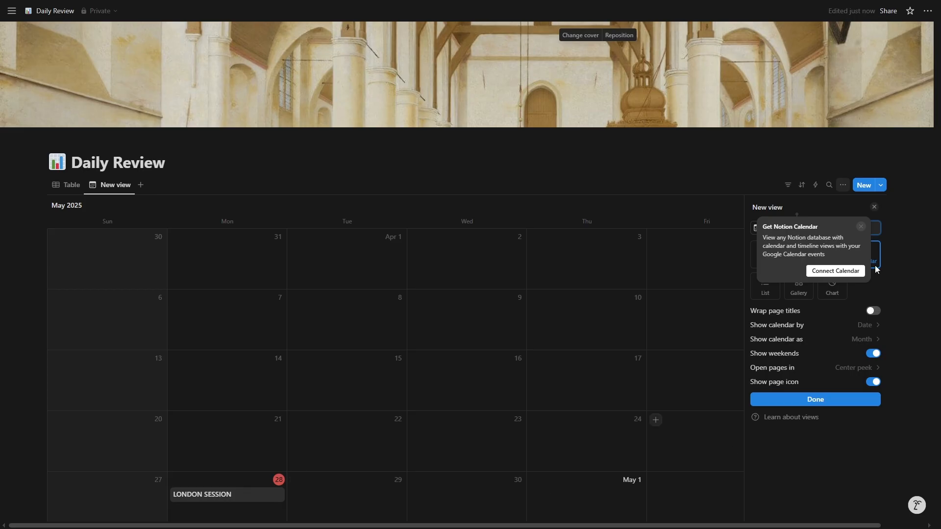
click(858, 227)
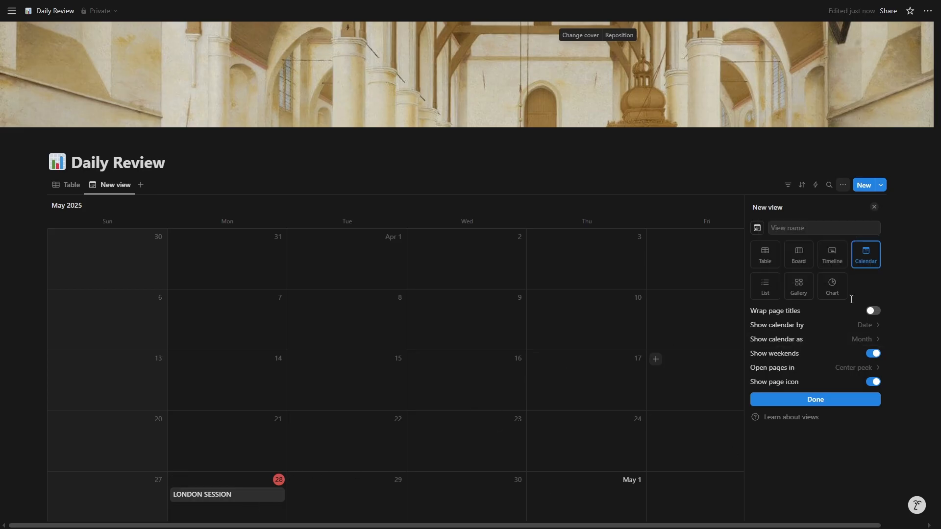
Open the LONDON SESSION entry from the calendar to review its properties, and close it again
click(243, 496)
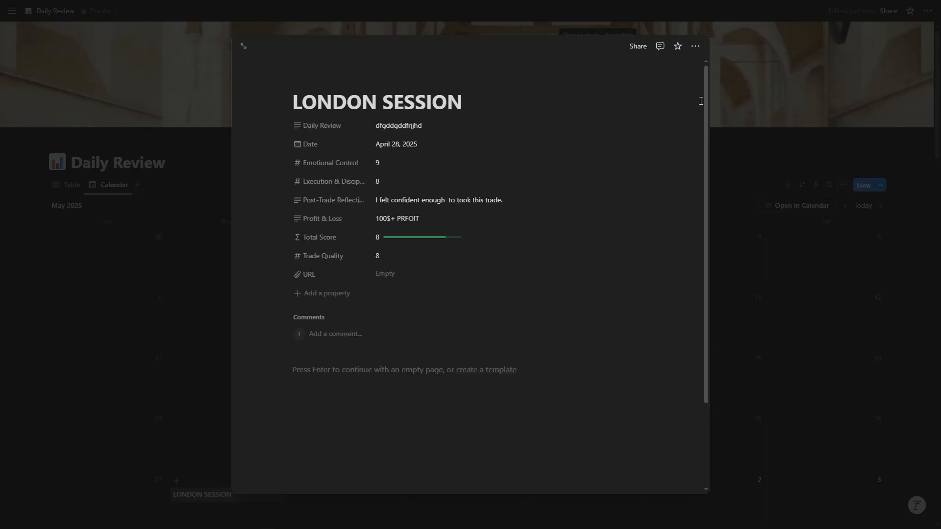
click(758, 94)
scroll(239, 489, down, 3)
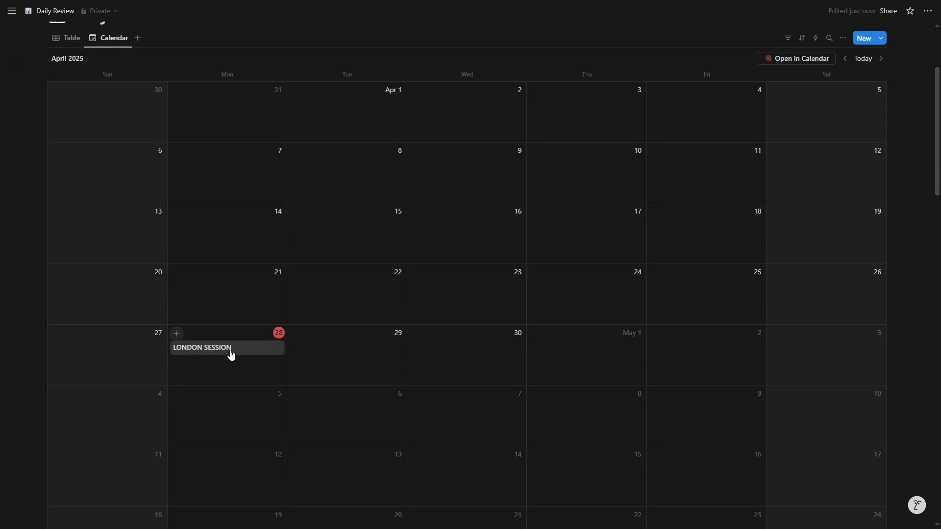
scroll(329, 368, up, 3)
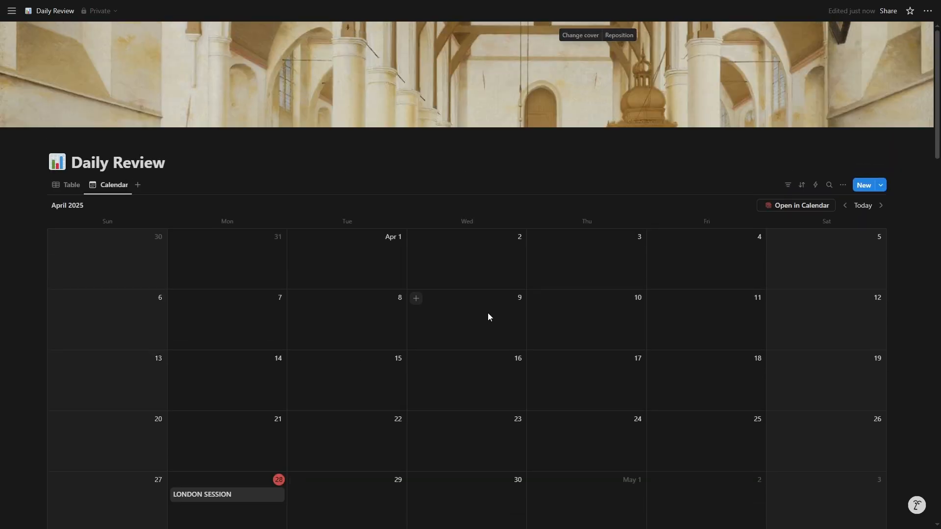
Show the Total Score and Profit & Loss properties on the entries in the Calendar view
click(110, 185)
click(130, 219)
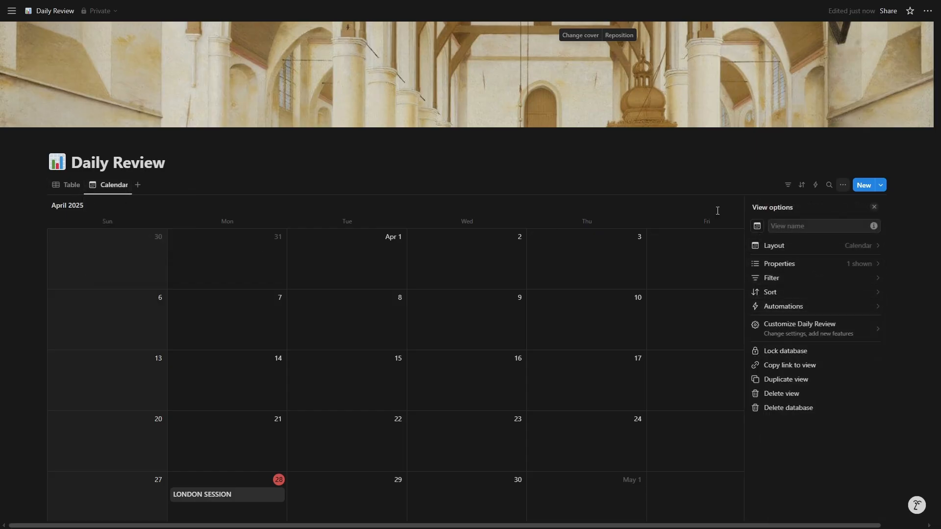
click(794, 271)
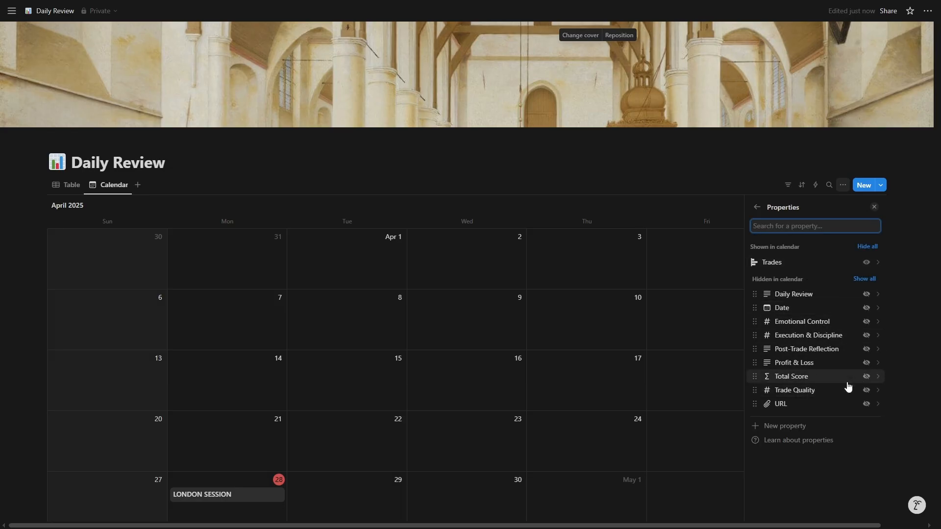
click(866, 377)
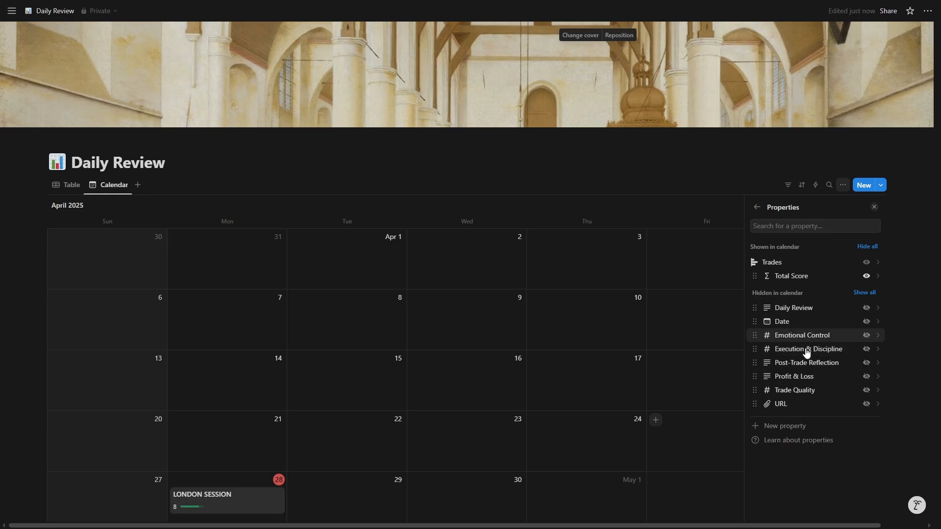
click(866, 376)
click(346, 194)
Examine the LONDON SESSION card in the calendar and compare the Calendar view with the Table view
scroll(309, 301, down, 4)
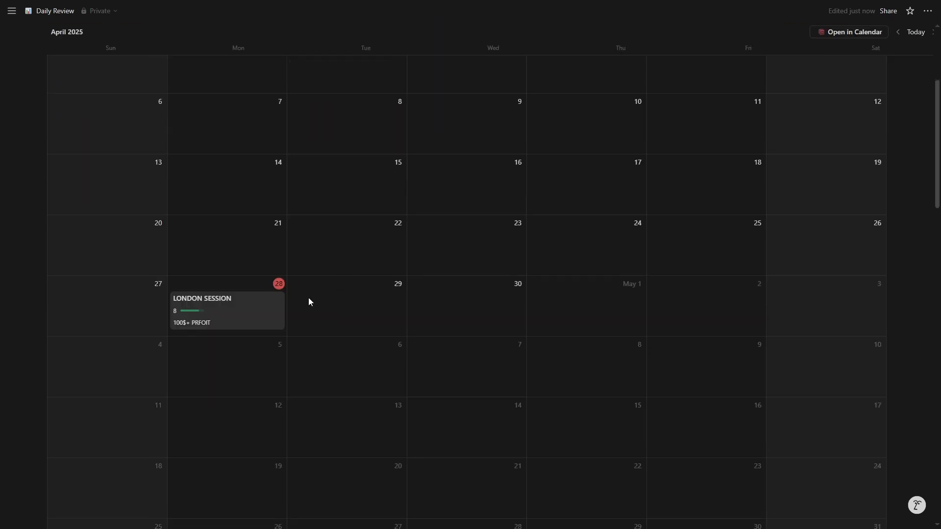
scroll(240, 343, up, 3)
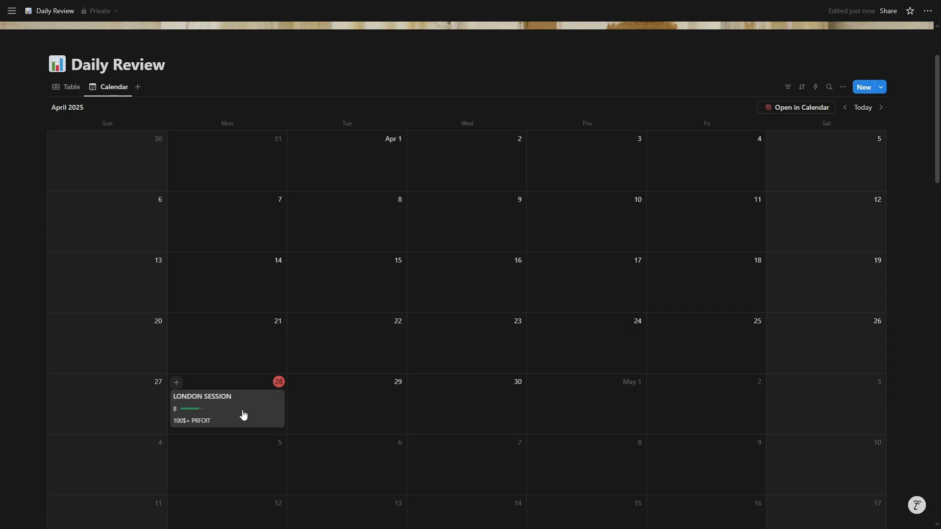
scroll(269, 416, up, 2)
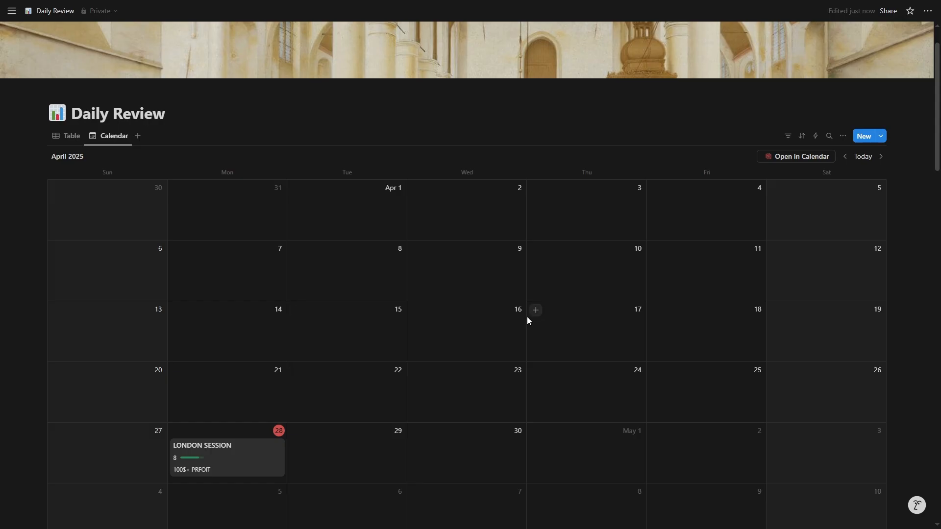
click(70, 137)
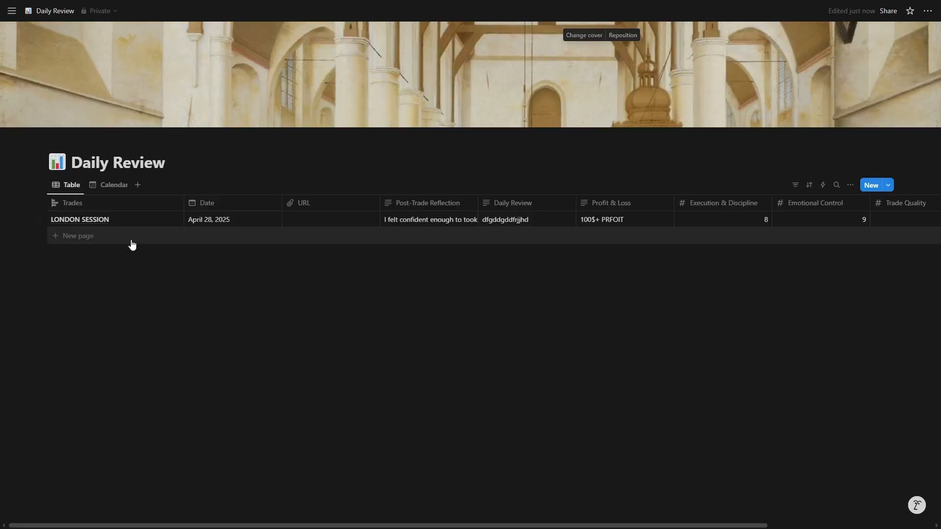
click(112, 185)
scroll(169, 224, down, 2)
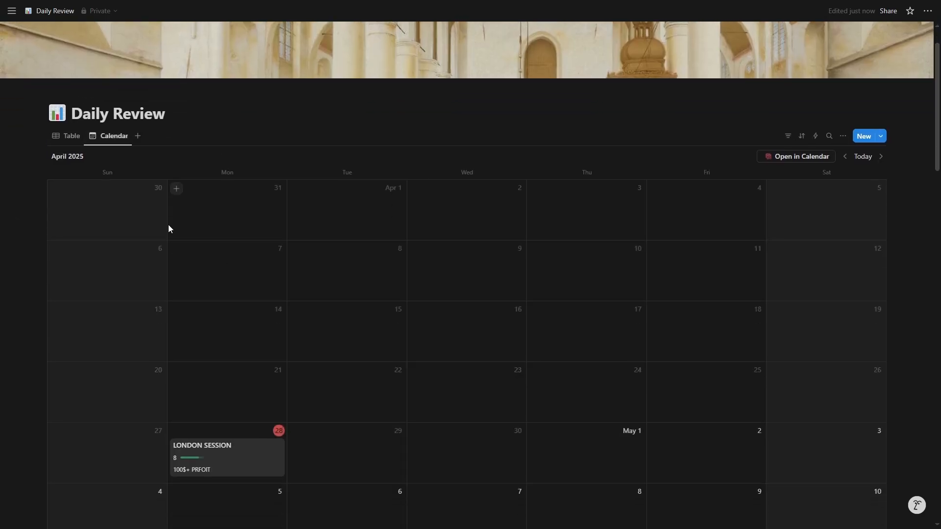
click(70, 138)
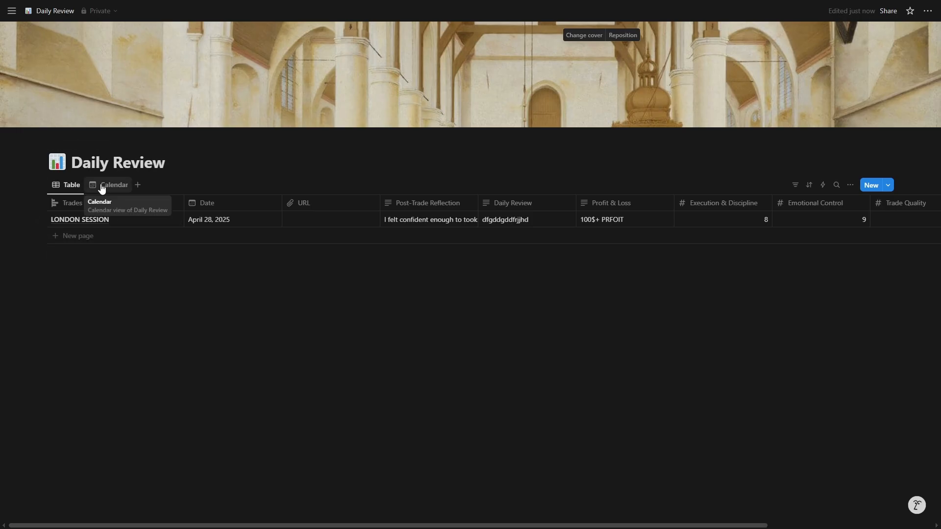
Create a new private table database and title it Weekly Review
click(11, 11)
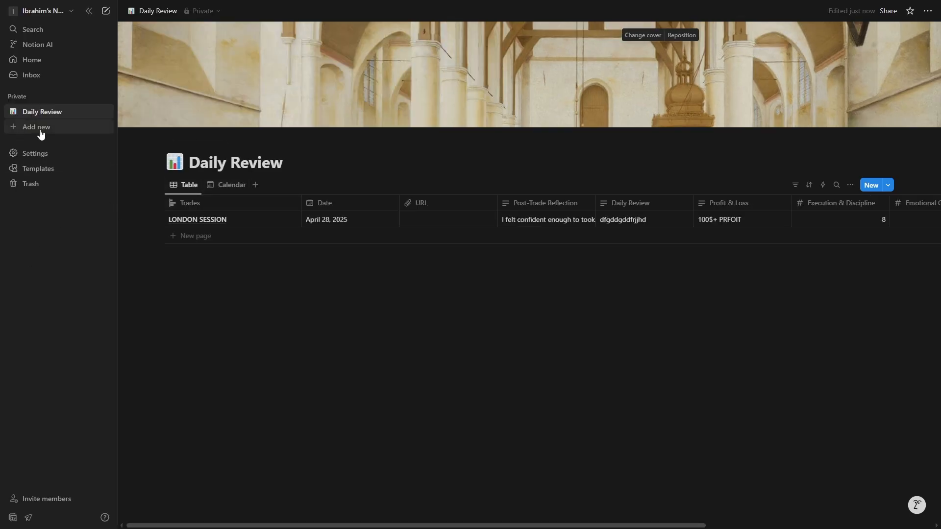
click(13, 127)
click(434, 174)
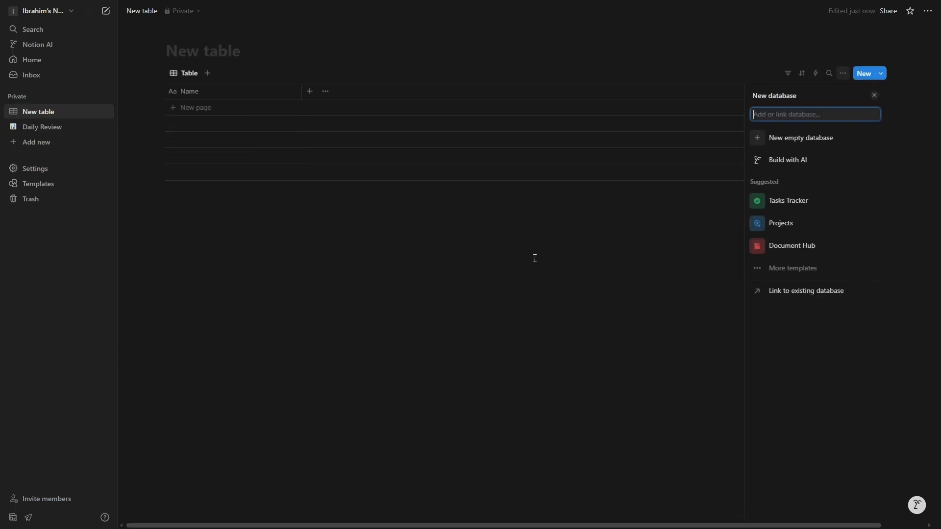
click(535, 259)
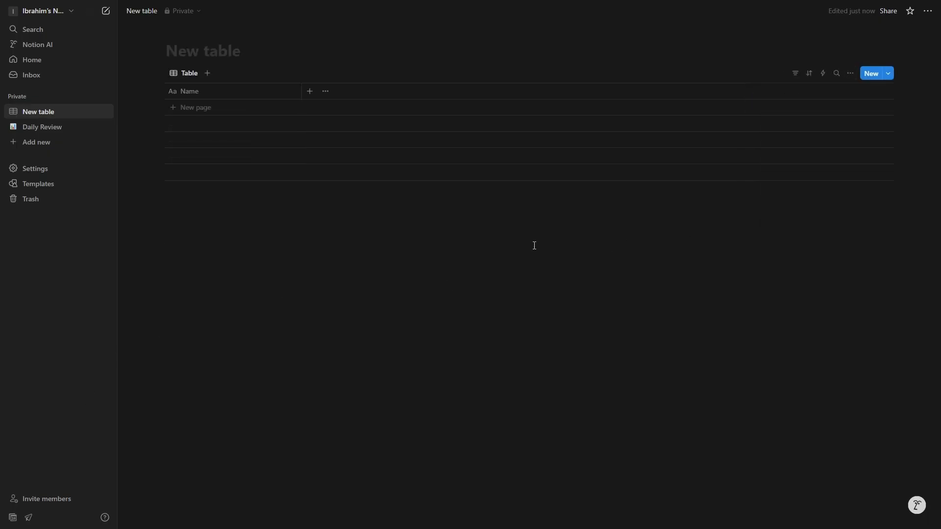
click(200, 52)
text(Wee)
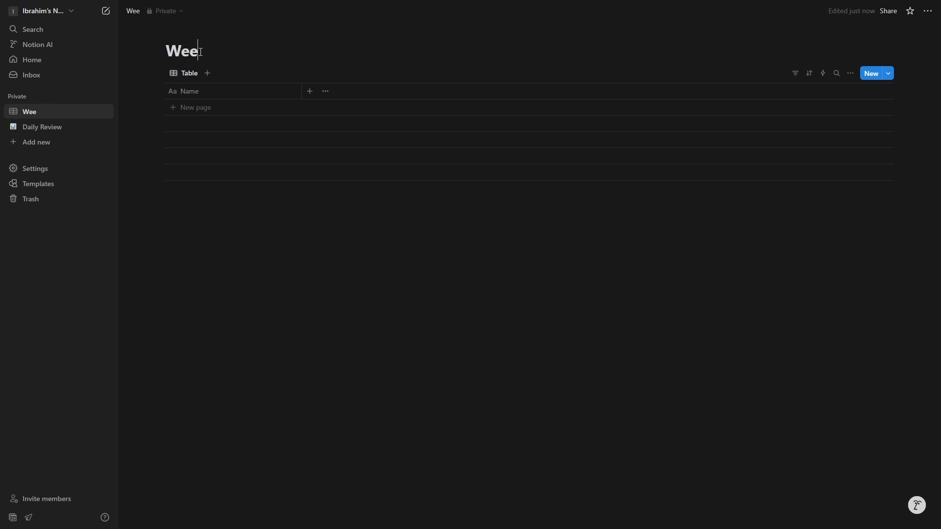
text(kly Review)
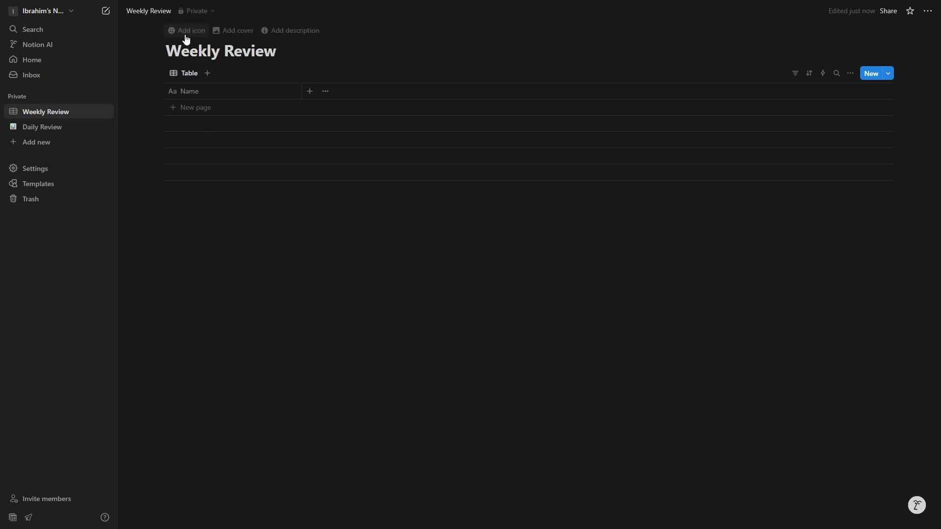
Give the Weekly Review page the red rising-chart emoji as its icon, searching the emojis for "Graph"
click(187, 31)
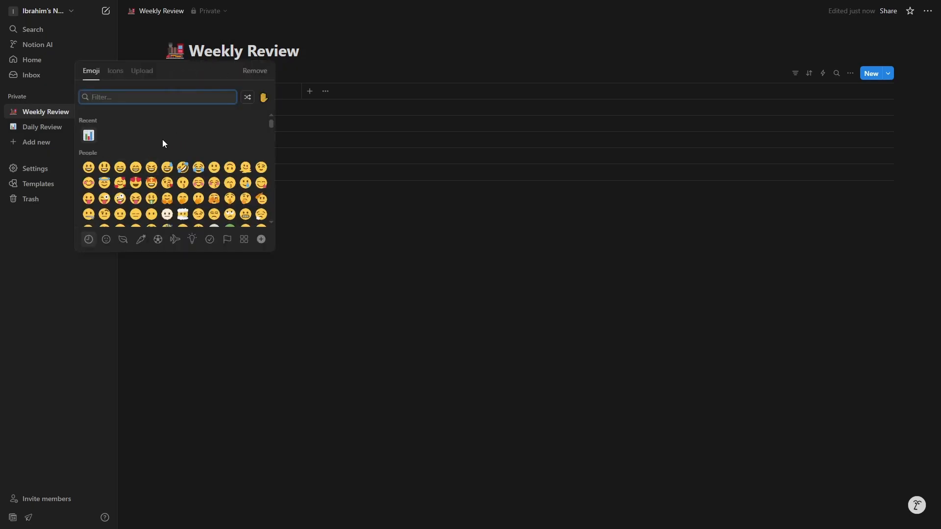
text(Graph)
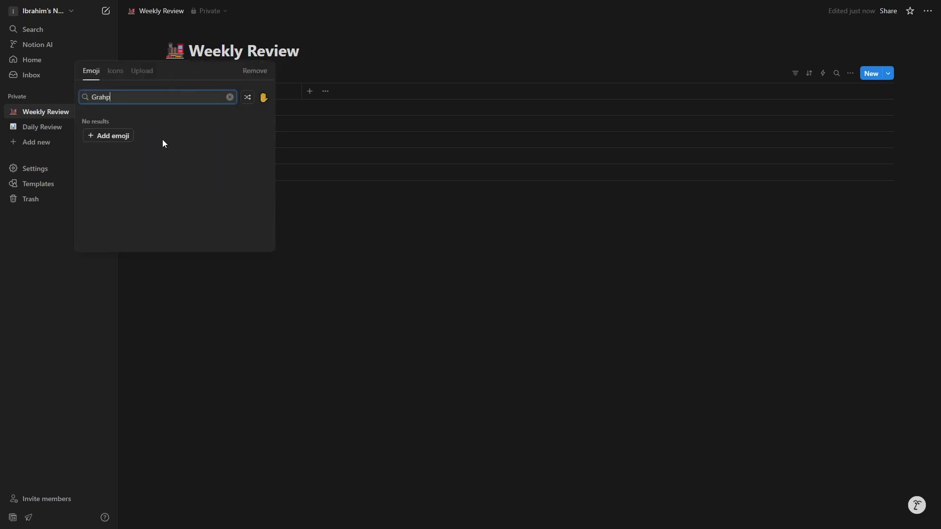
key(BackSpace)
text(h)
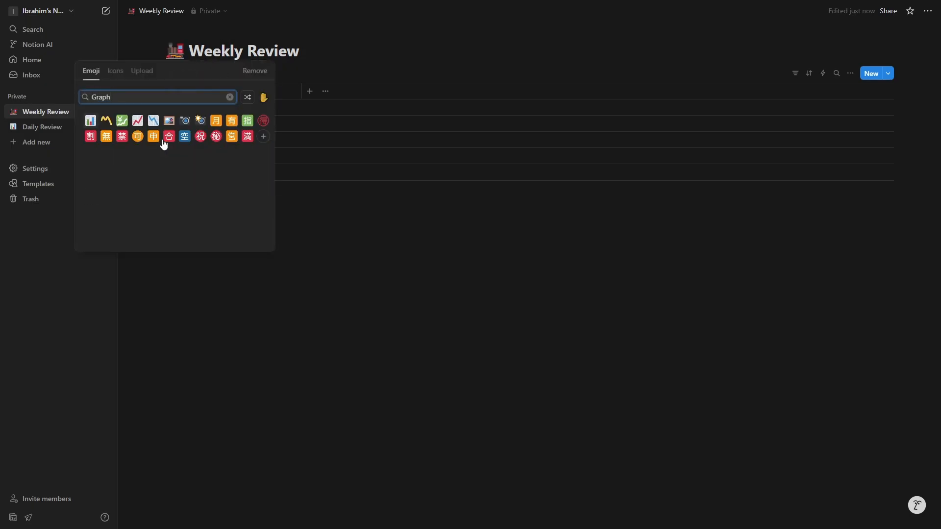
click(138, 120)
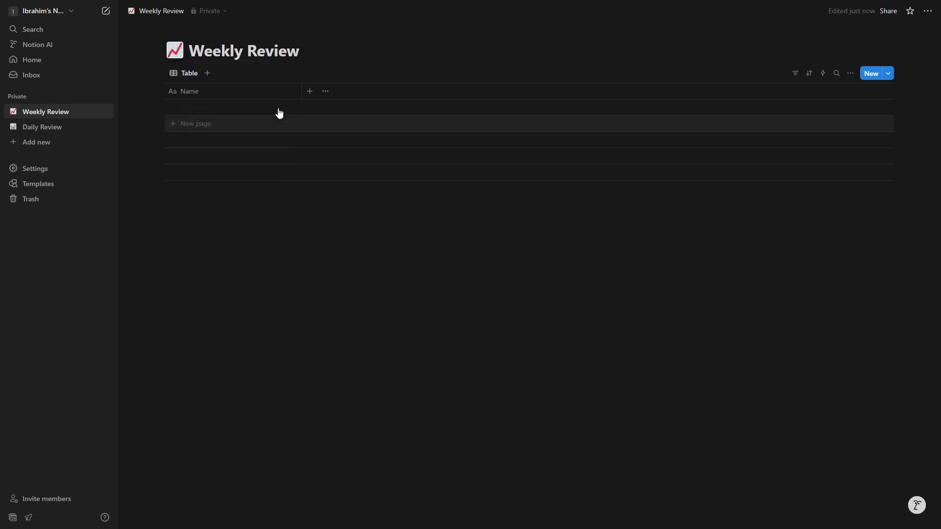
Add a cover image to the Weekly Review page and rename the table's title property to Weeks
click(194, 34)
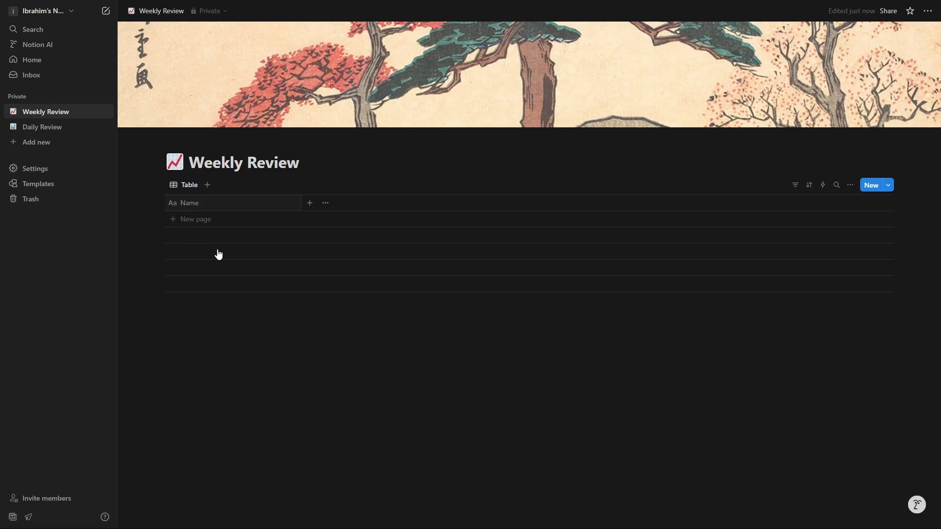
click(210, 203)
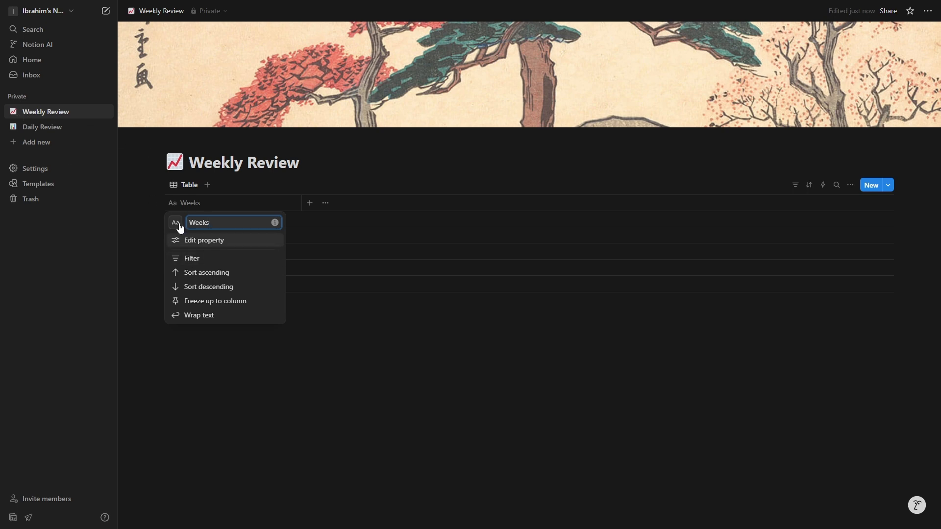
click(336, 342)
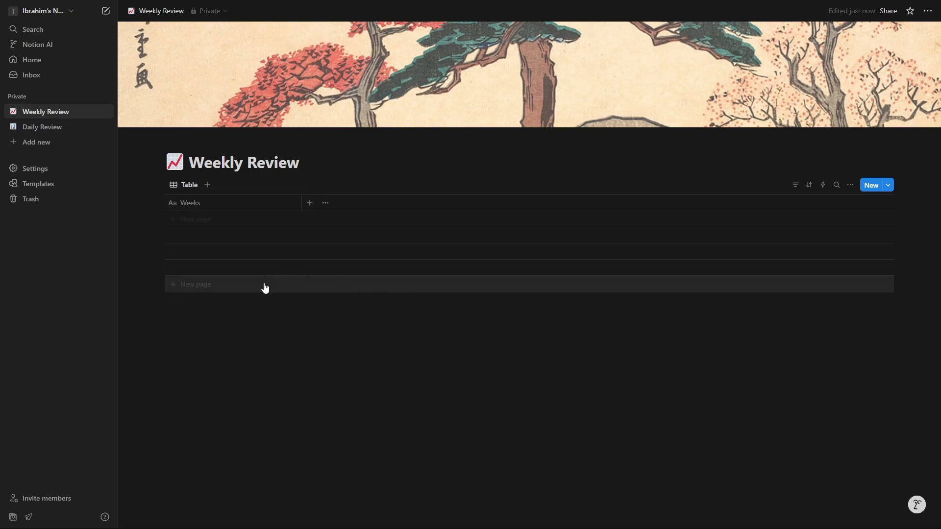
Add a Date property to the Weekly Review table, keeping its default name
click(310, 203)
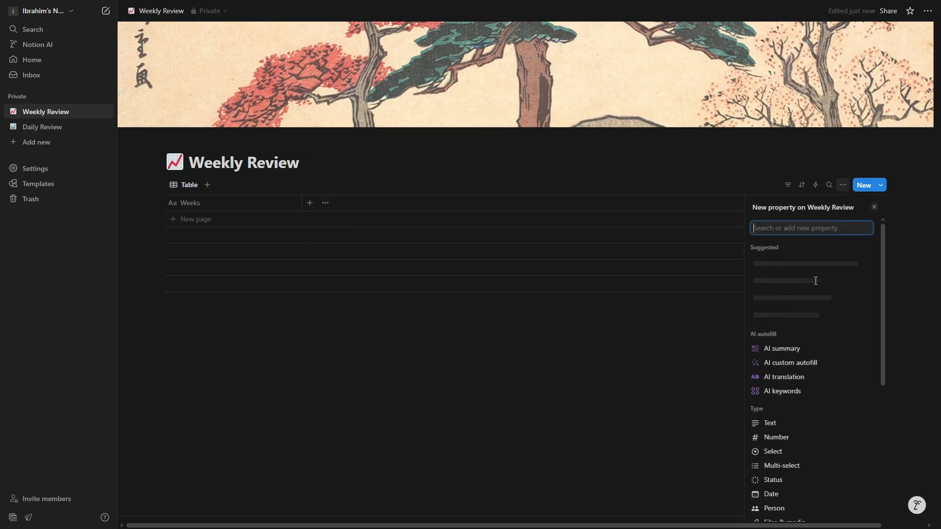
click(783, 493)
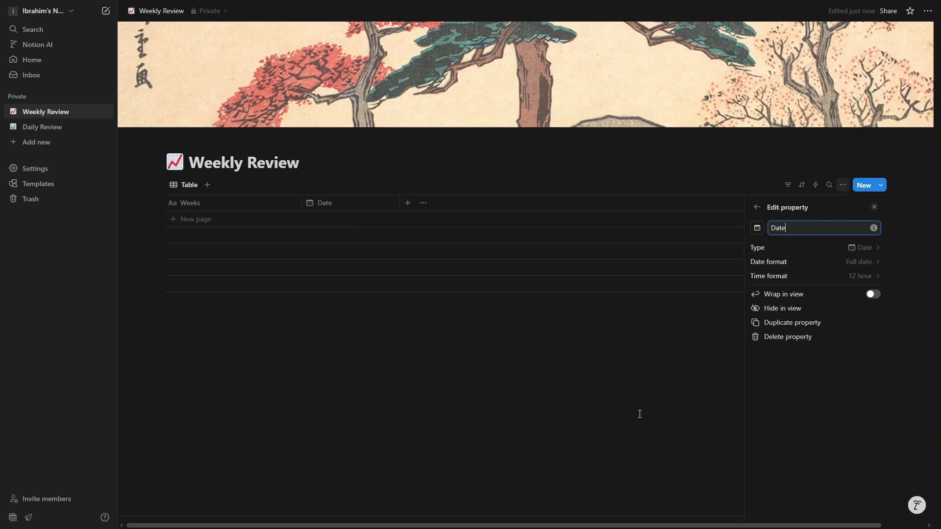
click(639, 414)
Add a Text property named Profits & Losses to the Weekly Review table
click(408, 203)
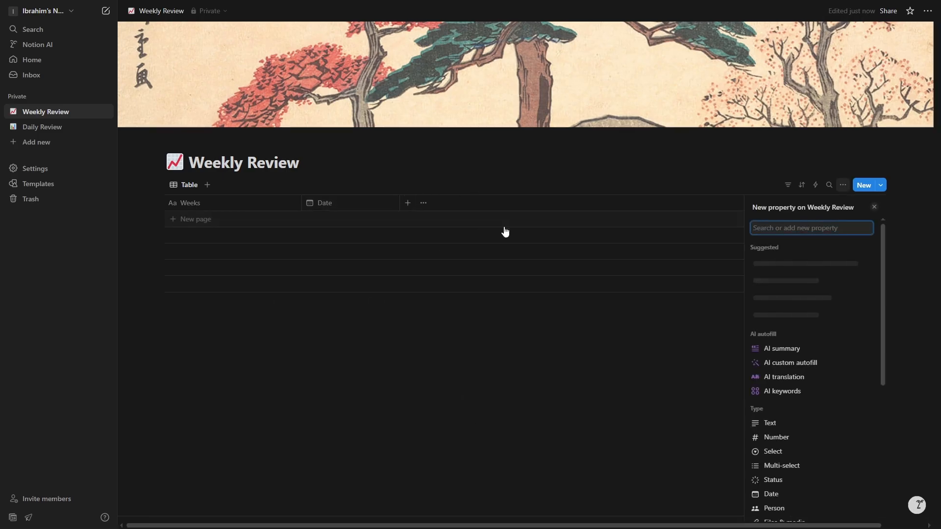
click(779, 423)
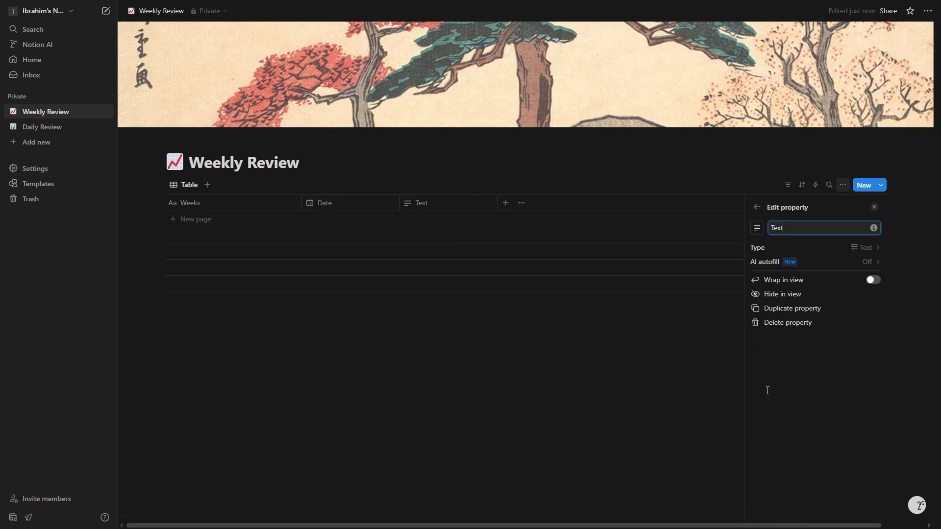
key(BackSpace)
key(BackSpace)
key(BackSpace)
key(BackSpace)
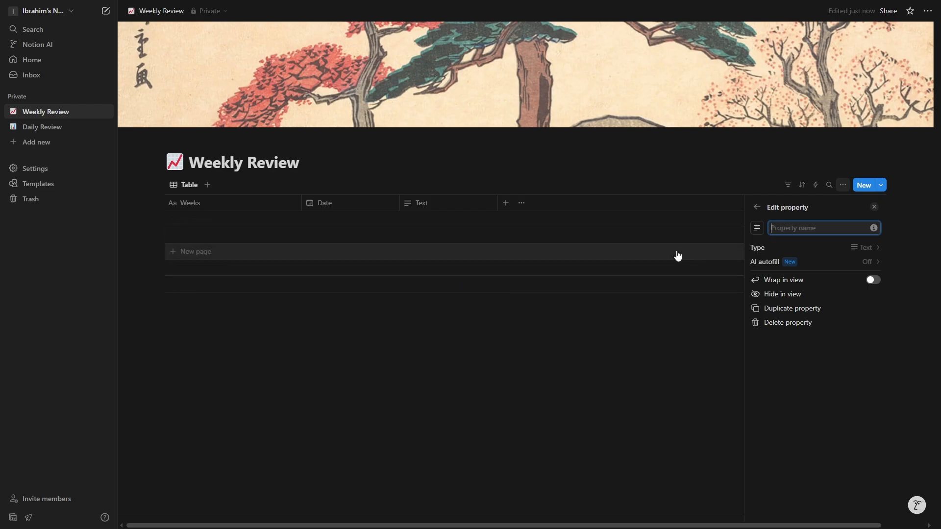
text(PP)
text(&&)
click(547, 402)
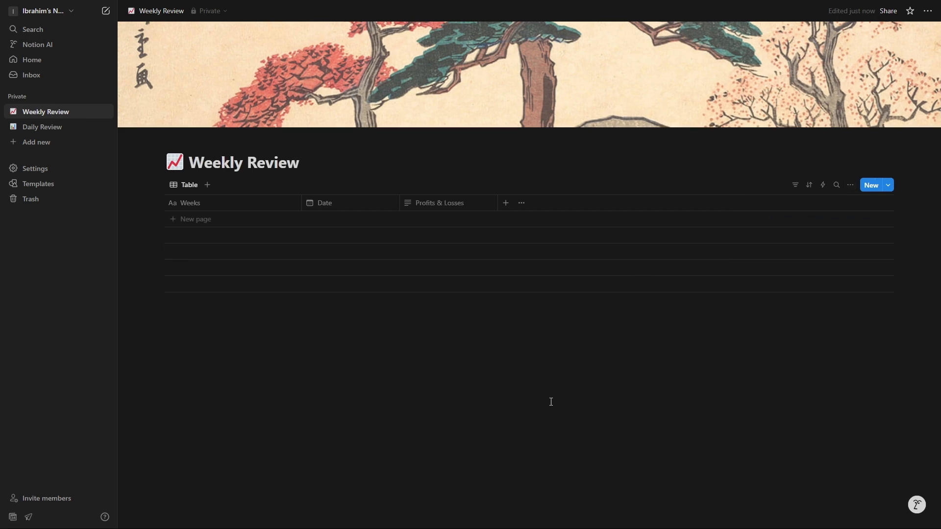
Add another Text property to the table and name it Weekly Review
click(504, 204)
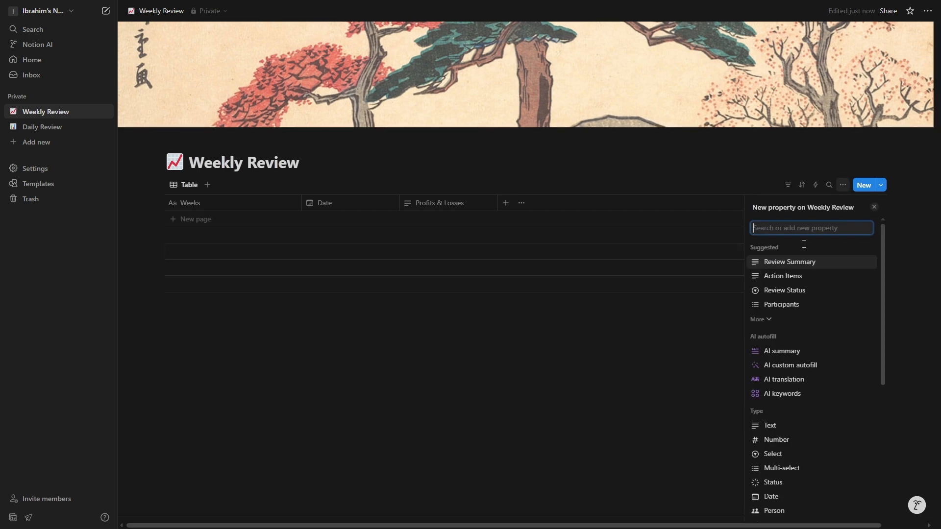
click(770, 425)
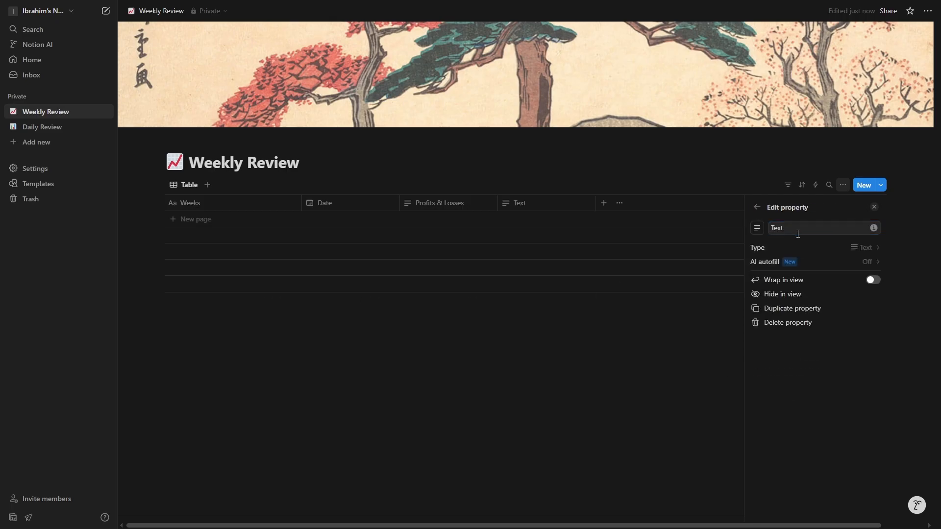
double_click(772, 228)
text(W)
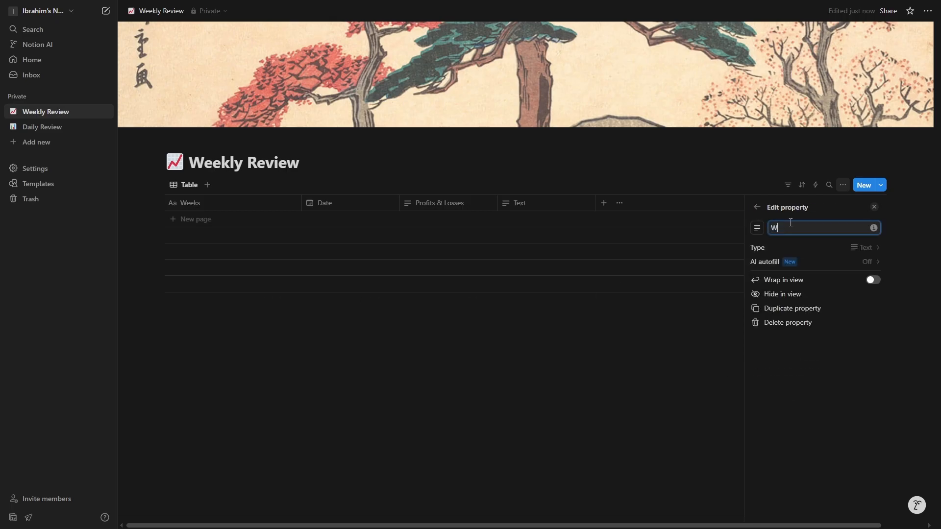
text(eekly Review)
key(Return)
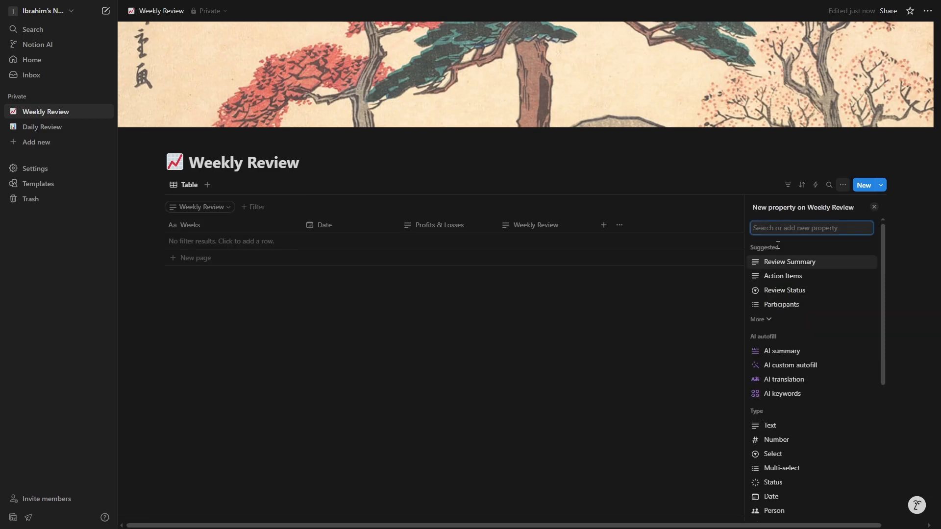
Add a Number property to the Weekly Review table and name it Execution & Discipline
scroll(792, 458, down, 3)
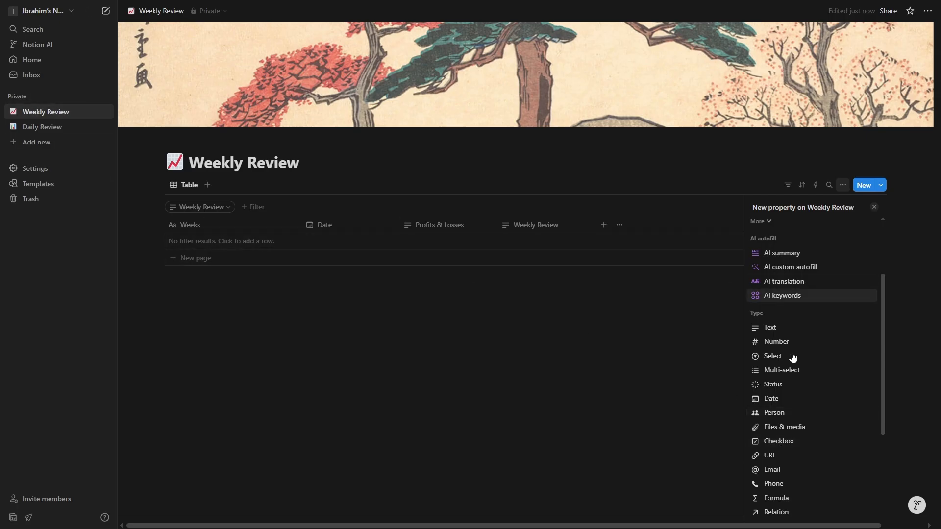
scroll(794, 382, down, 2)
scroll(784, 387, up, 1)
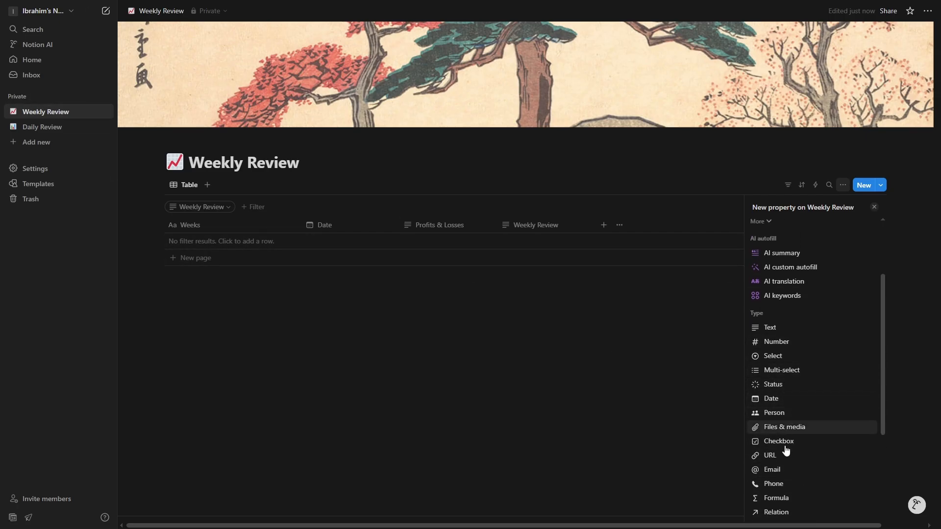
click(779, 342)
click(661, 326)
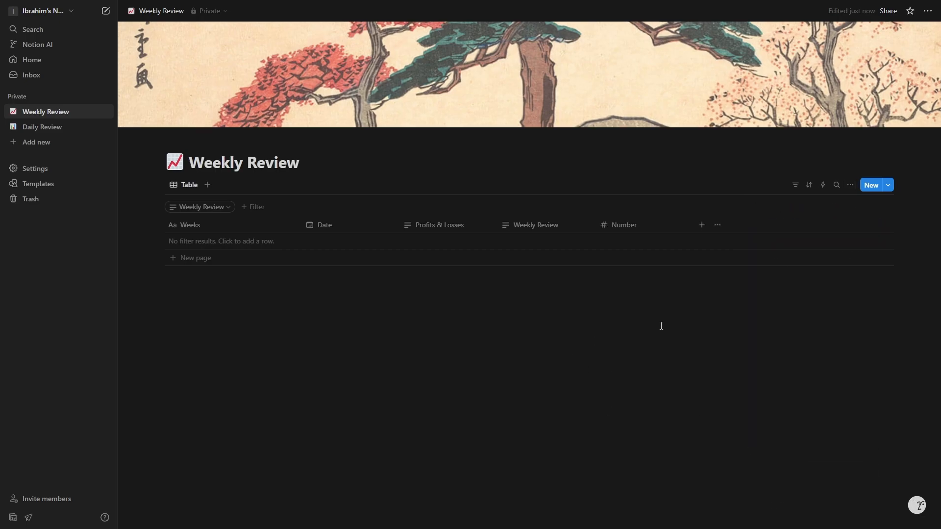
click(640, 227)
key(BackSpace)
key(BackSpace)
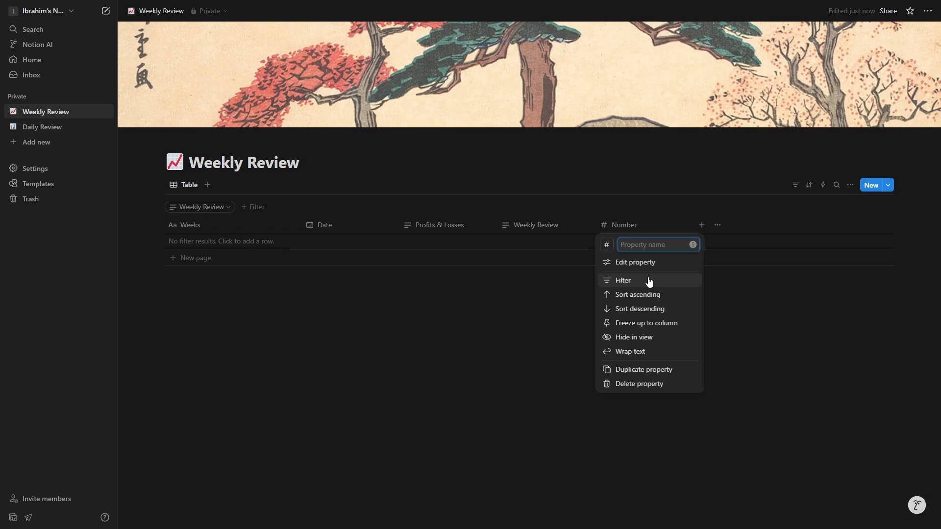
text(E)
text(ne)
click(649, 282)
click(575, 496)
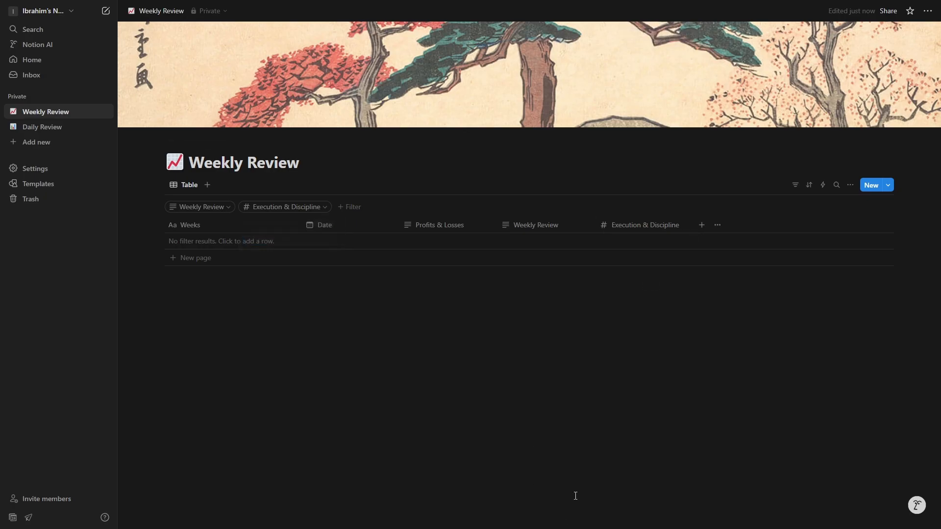
Add two more Number properties to the table, named Trade Qualities and Emotional Control
click(702, 225)
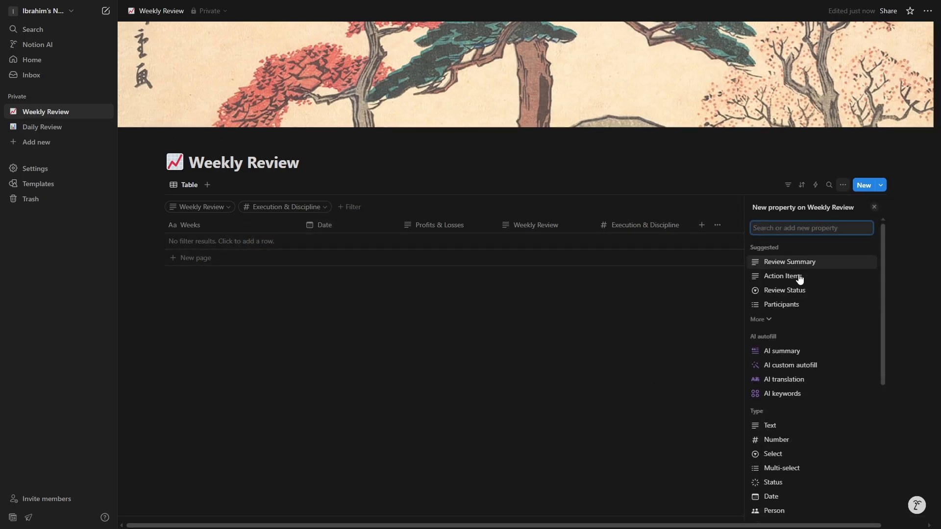
click(774, 440)
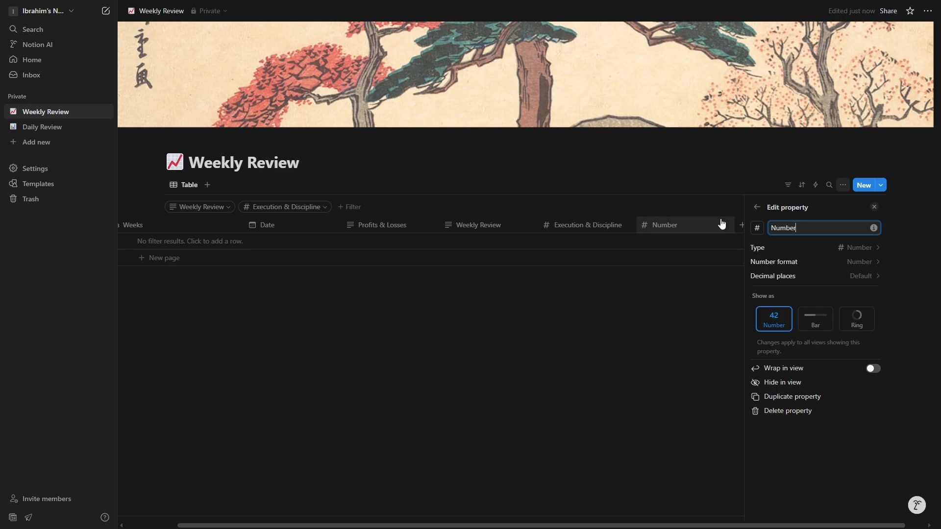
key(BackSpace)
key(BackSpace)
key(BackSpace)
key(BackSpace)
key(BackSpace)
key(BackSpace)
text(T)
text(rade)
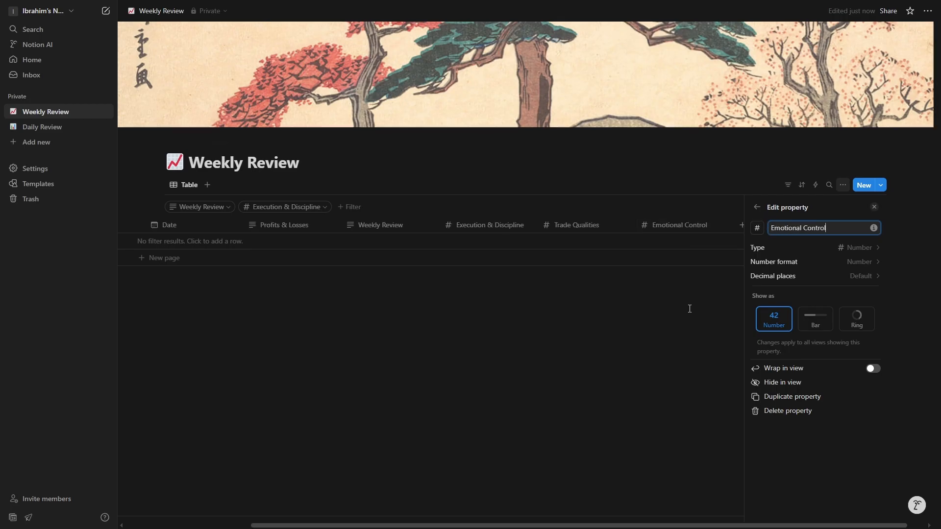
click(688, 308)
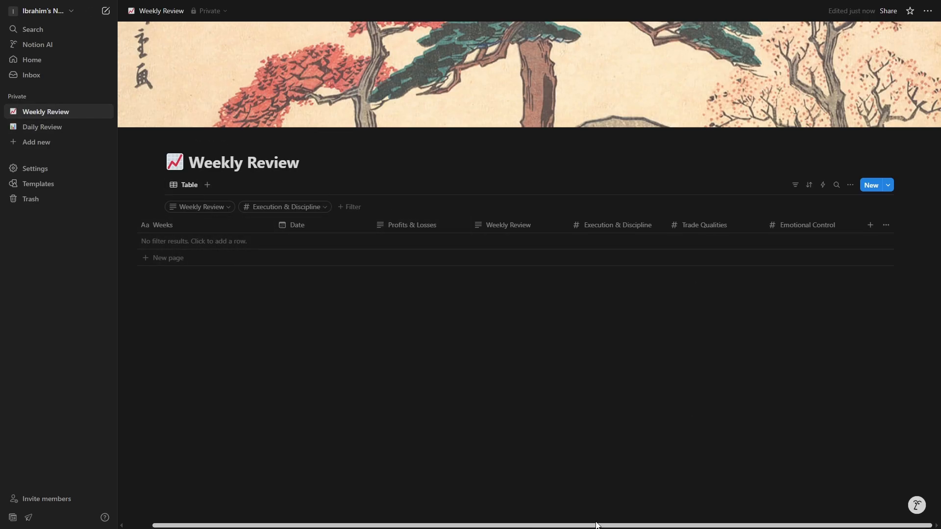
Add a Formula property to the Weekly Review table and name it Total Score
click(870, 226)
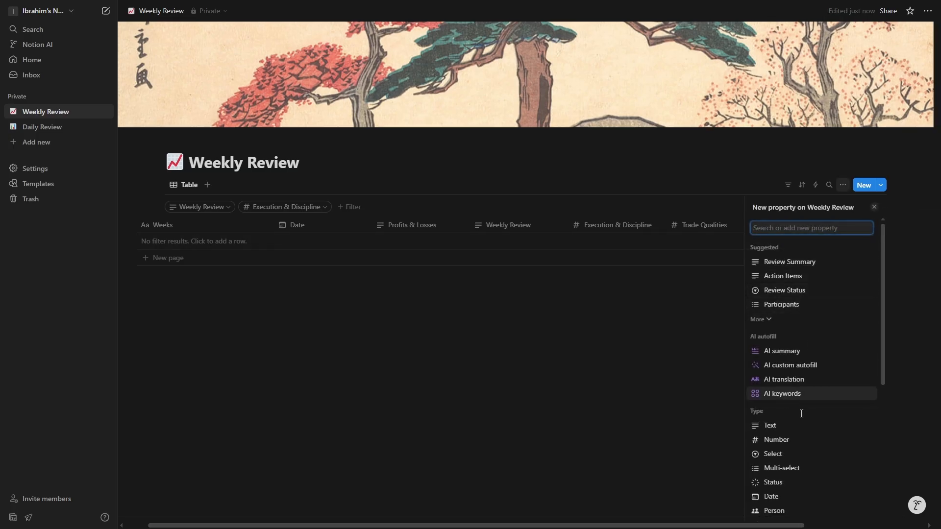
scroll(801, 414, down, 3)
click(799, 449)
key(BackSpace)
key(BackSpace)
key(BackSpace)
key(BackSpace)
key(BackSpace)
key(BackSpace)
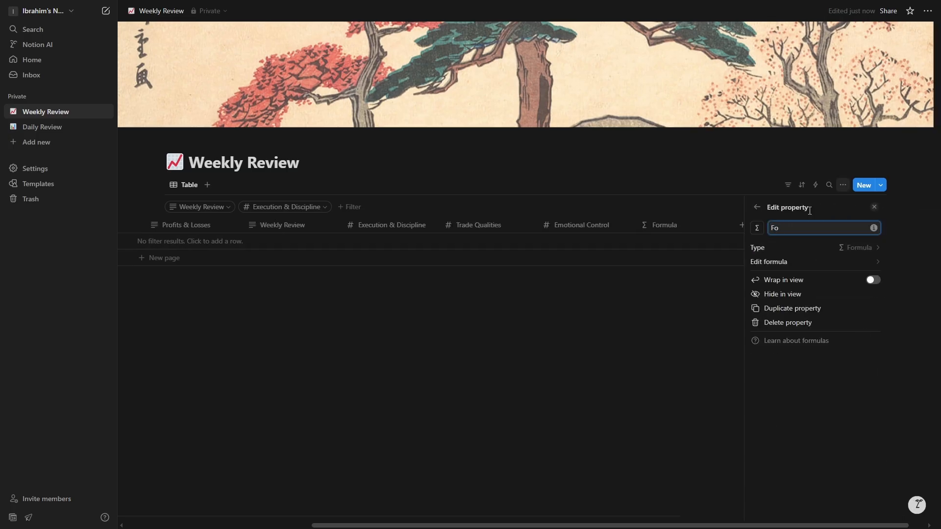
text(Toa)
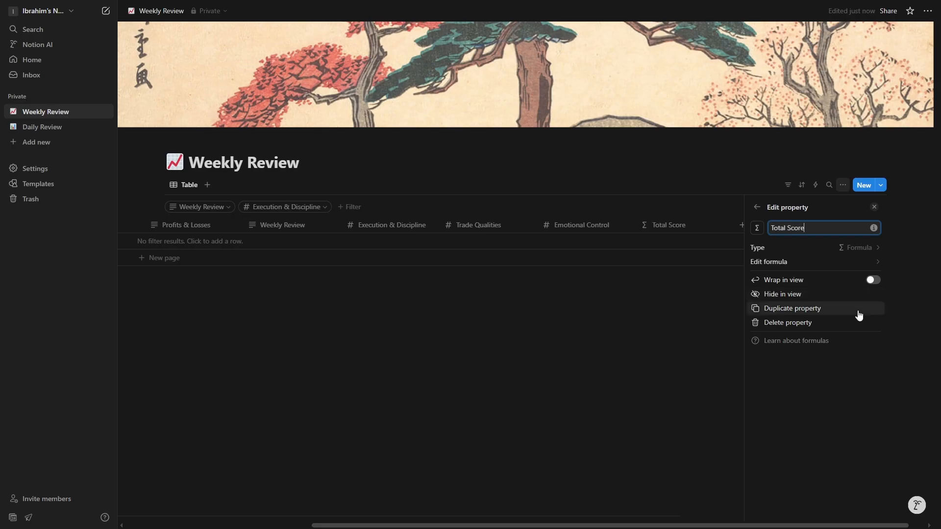
Set the Total Score formula to round((Execution & Discipline + Emotional Control + Trade Qualities) / 3), referencing the three number properties, and save it
click(798, 263)
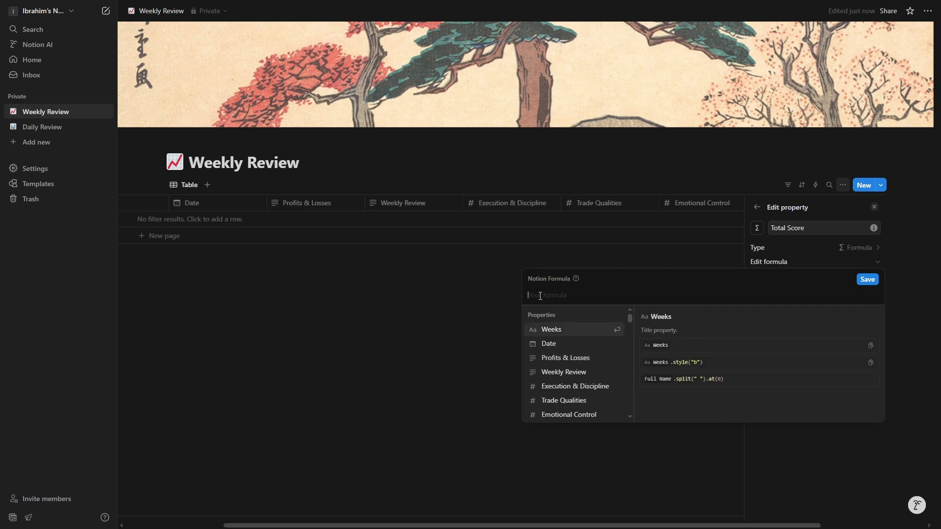
text(round( ( Execution & Discipline + Emotional Control + Trade Quality) / 3 ))
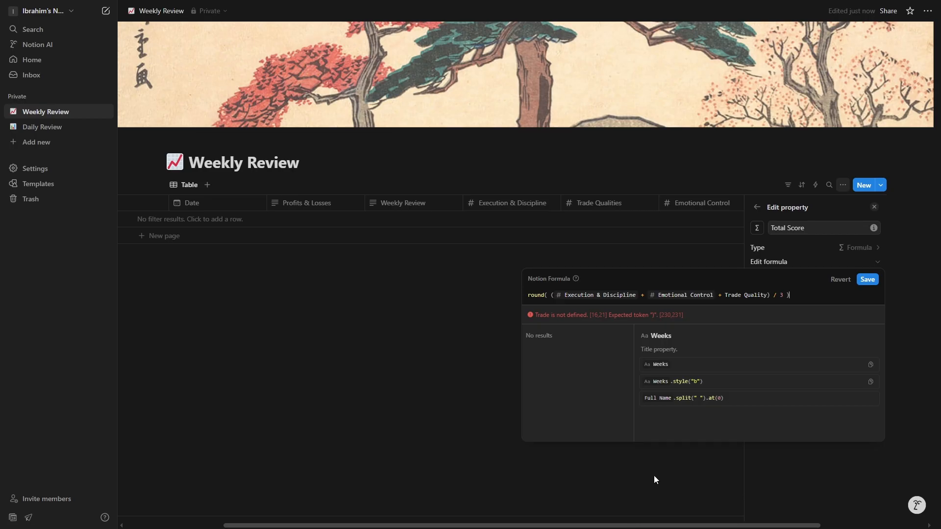
click(724, 295)
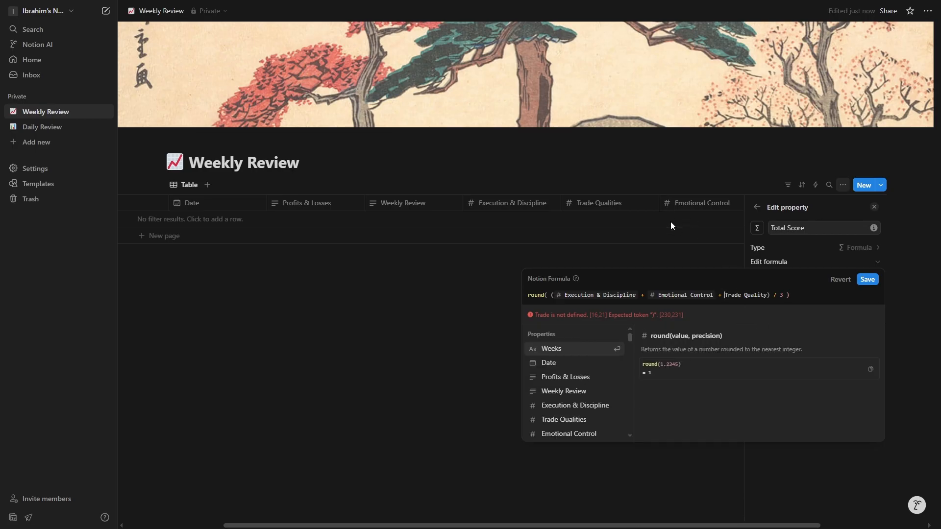
text(#)
key(Return)
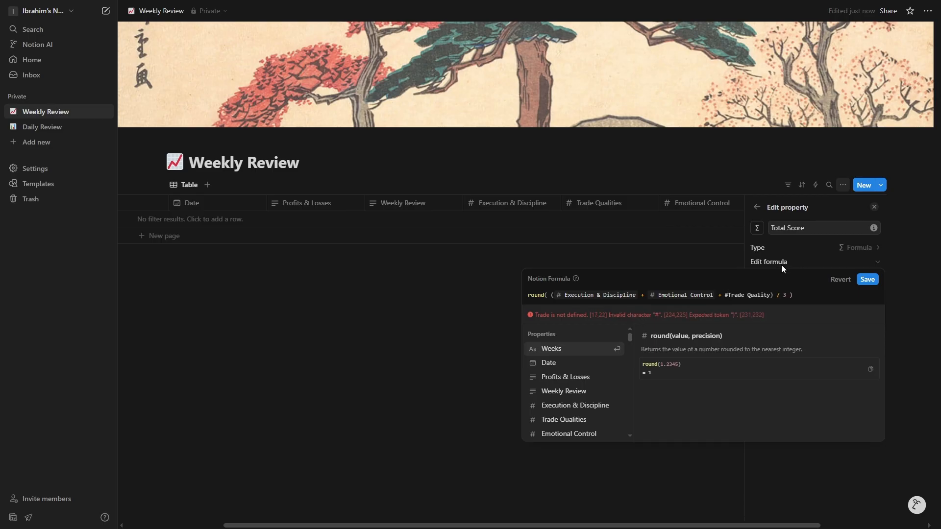
key(BackSpace)
key(BackSpace)
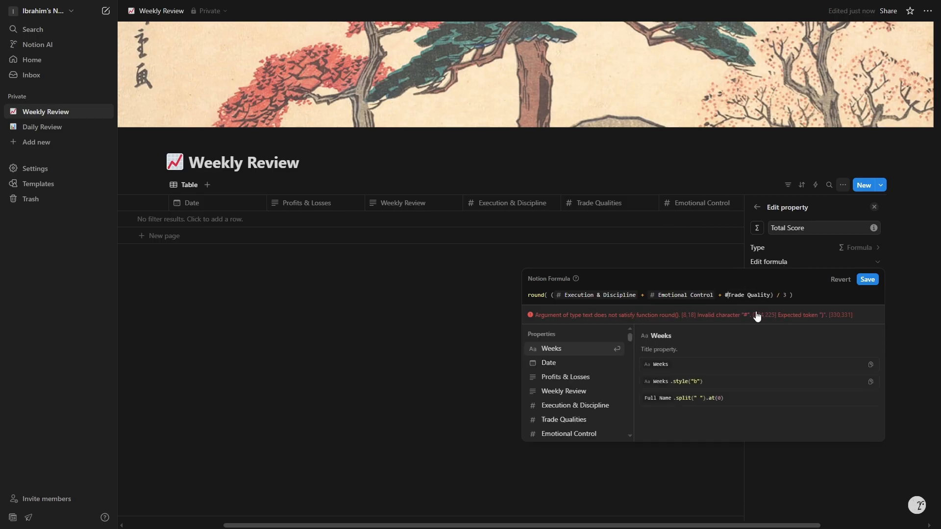
key(ctrl+Right)
key(ctrl+Right)
key(BackSpace)
text(ies)
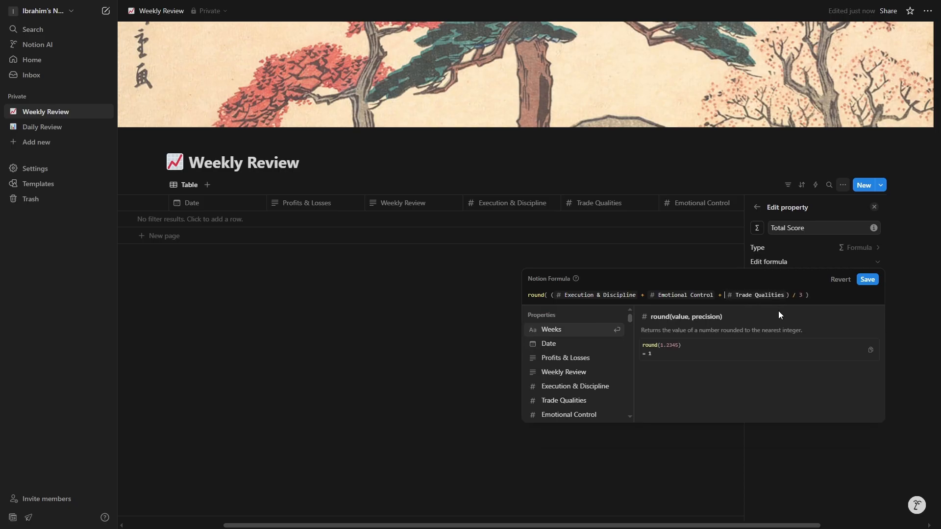
click(867, 280)
click(646, 519)
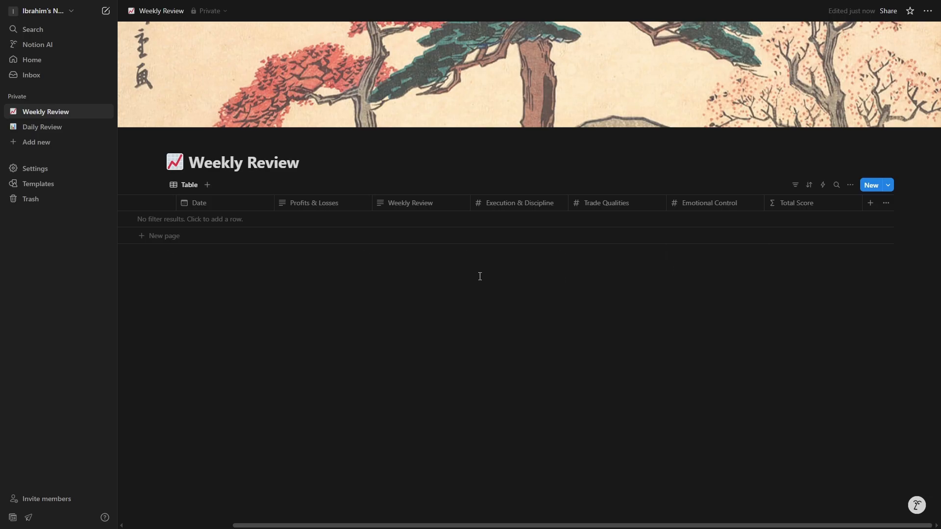
Create the first entry in the Weekly Review table and title it FIRST WEEK
drag(528, 524, 318, 524)
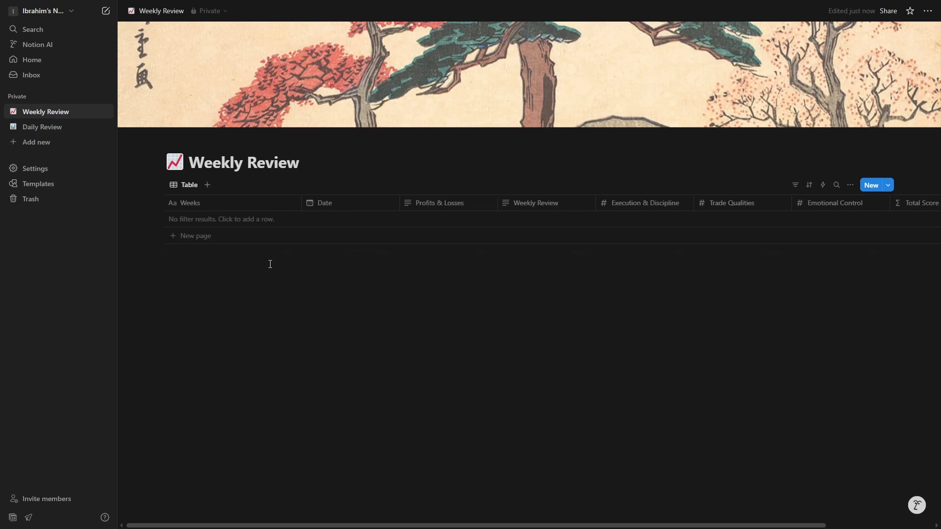
click(204, 221)
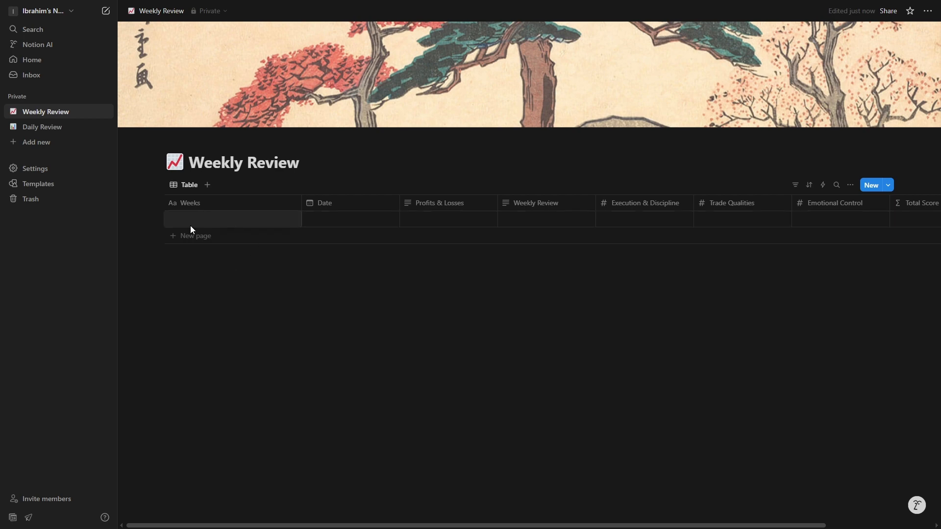
text(FIRST WEEK)
key(Escape)
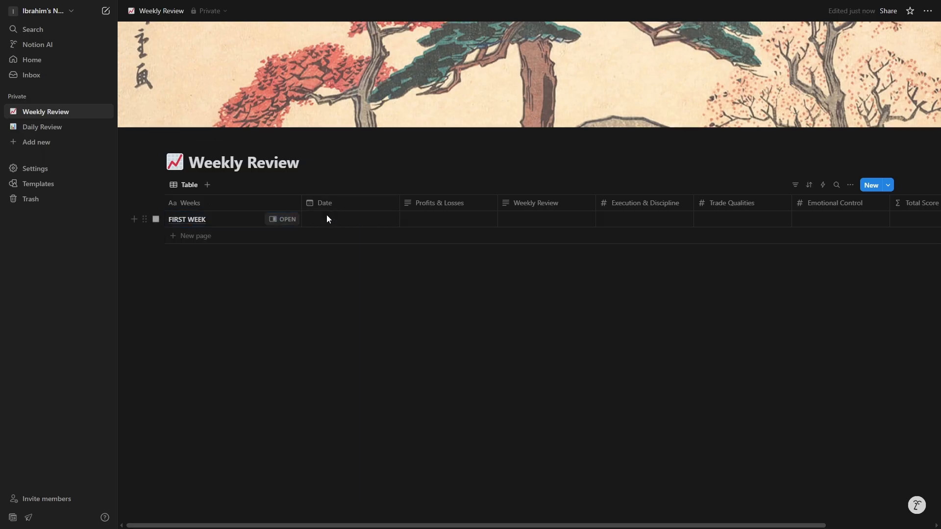
Set the FIRST WEEK entry's date to a range from April 21, 2025 to April 25, 2025
click(325, 218)
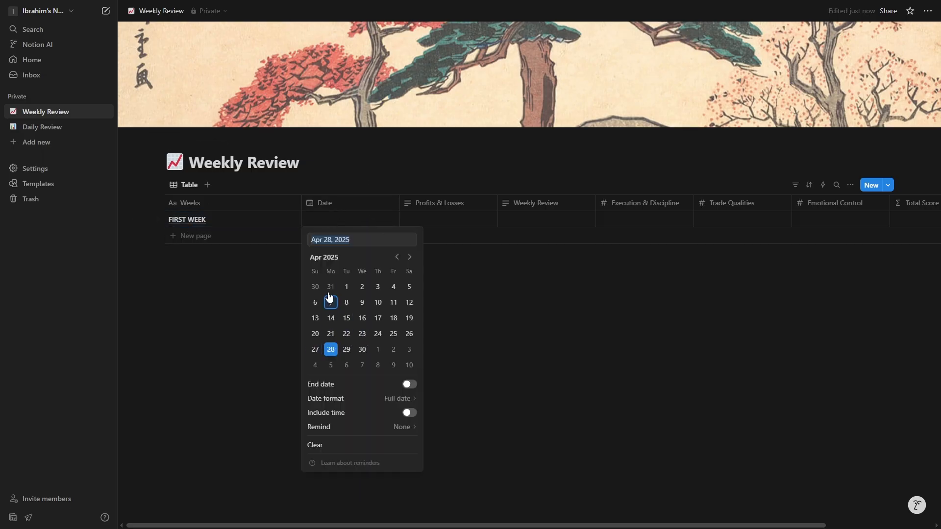
click(330, 334)
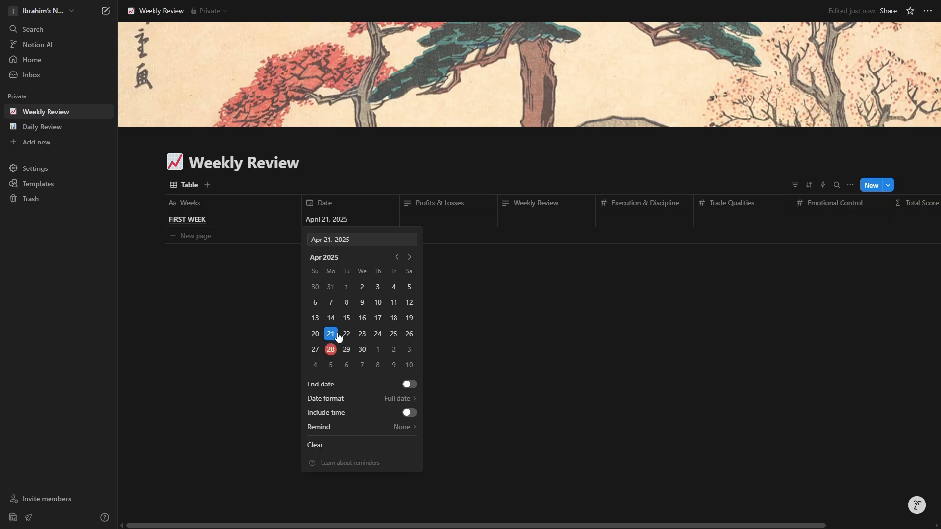
click(409, 384)
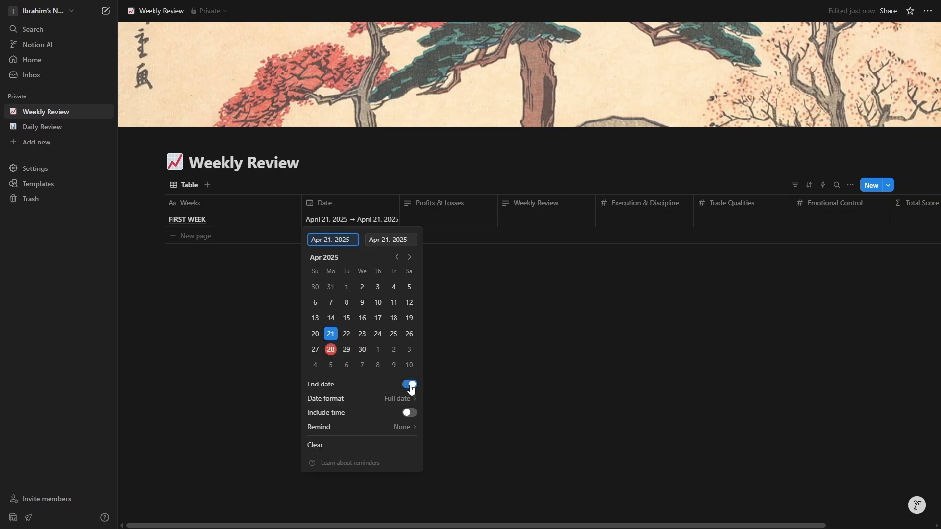
click(384, 235)
click(393, 335)
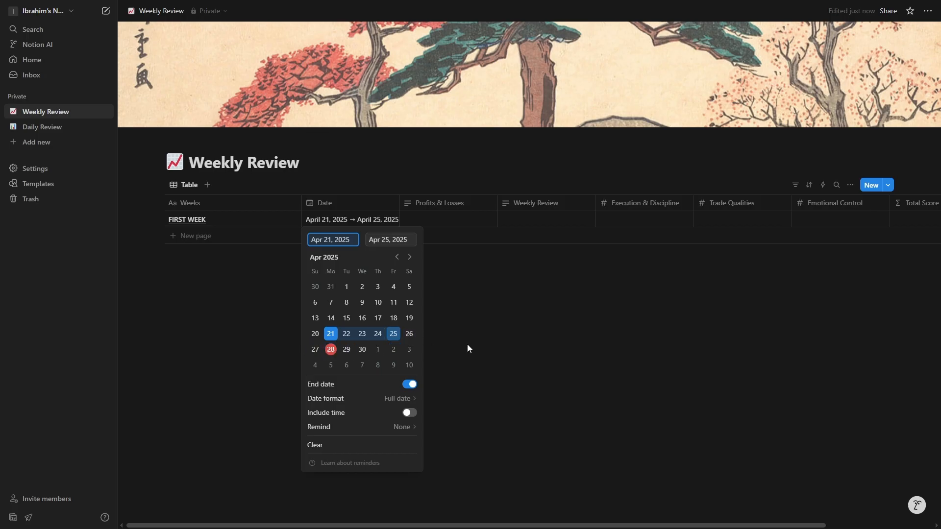
key(Escape)
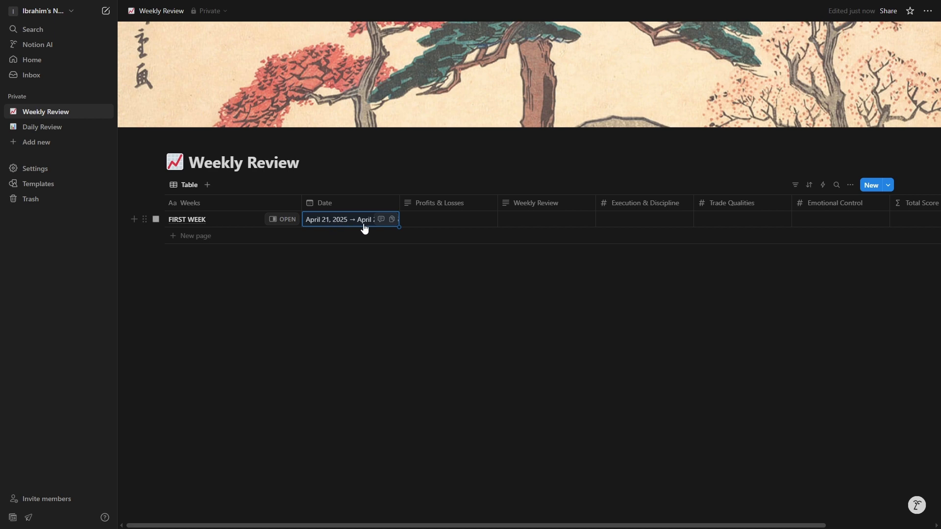
key(Escape)
Fill in FIRST WEEK's Profits & Losses with 100+ and its Weekly Review with "Week went reallly goodd, i followedd my rules"
click(460, 225)
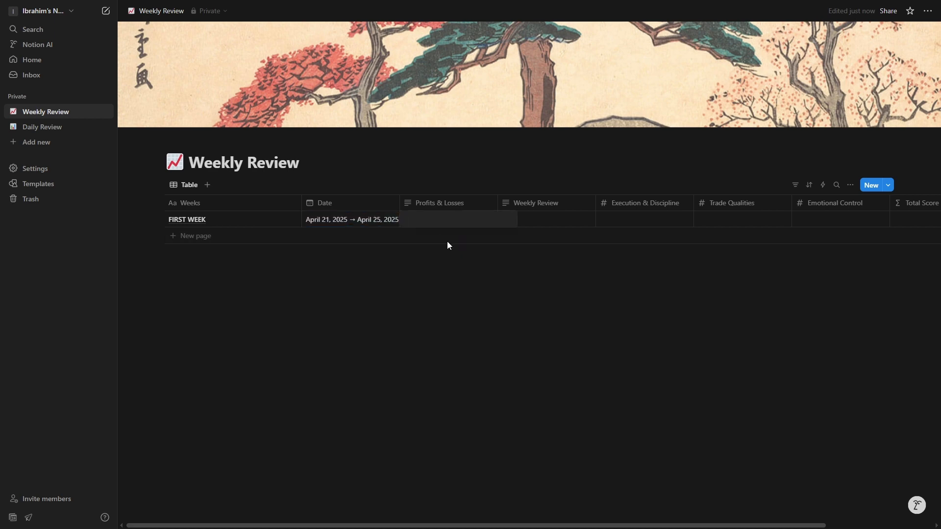
text(100+)
key(Escape)
click(514, 221)
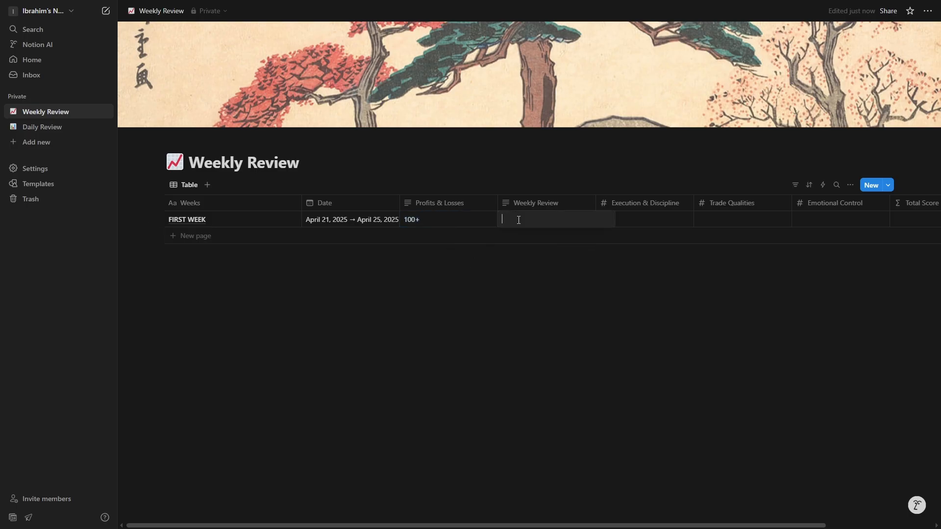
text(Week went reallly goodd, i followedd my r)
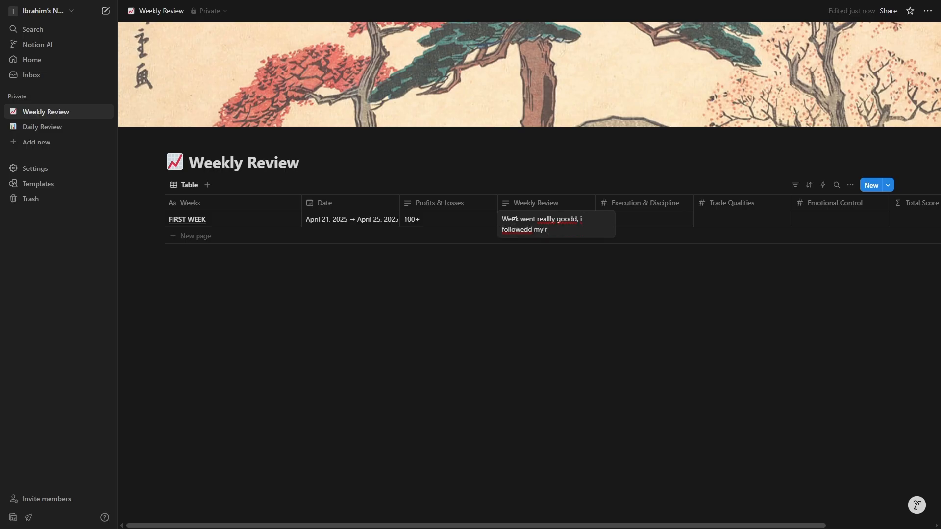
text(ules)
key(Return)
click(637, 350)
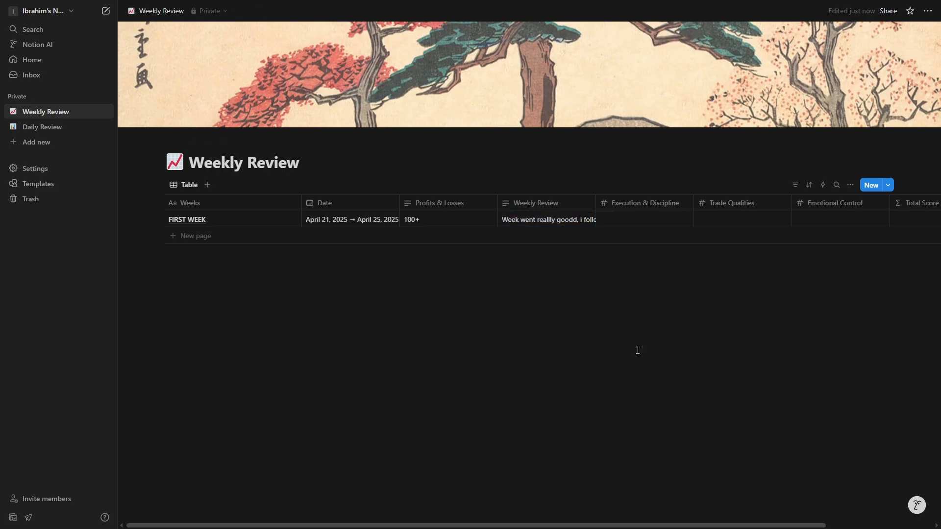
Check the score columns in the Daily Review table for reference and return to the Weekly Review page
scroll(760, 509, right, 3)
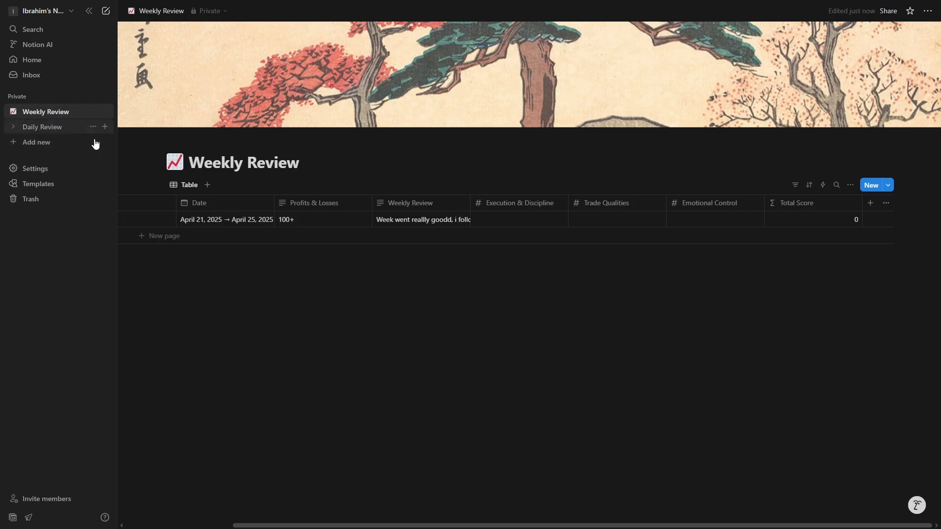
click(58, 127)
scroll(619, 514, right, 2)
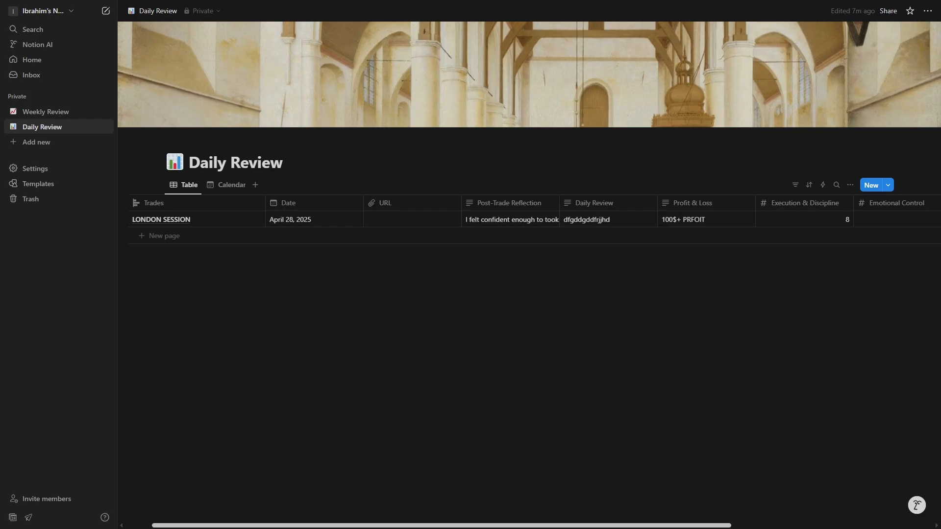
scroll(539, 513, right, 5)
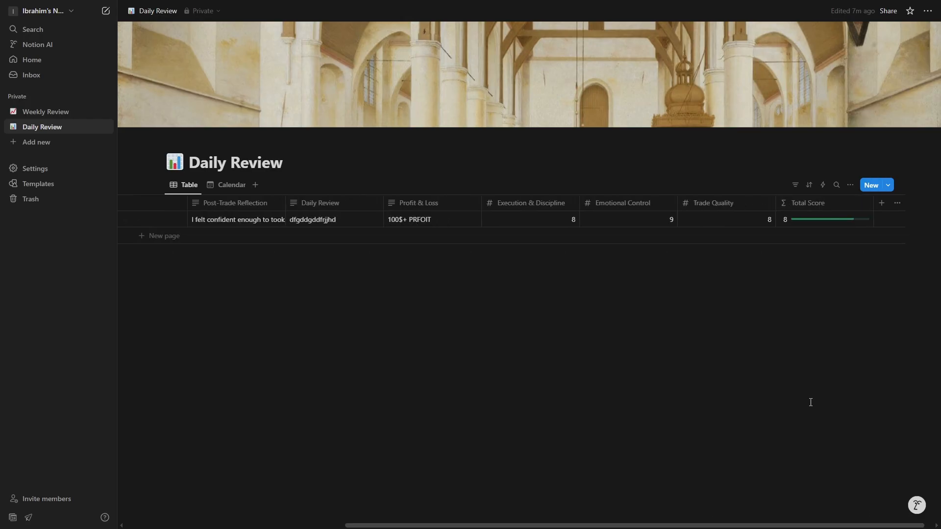
click(44, 112)
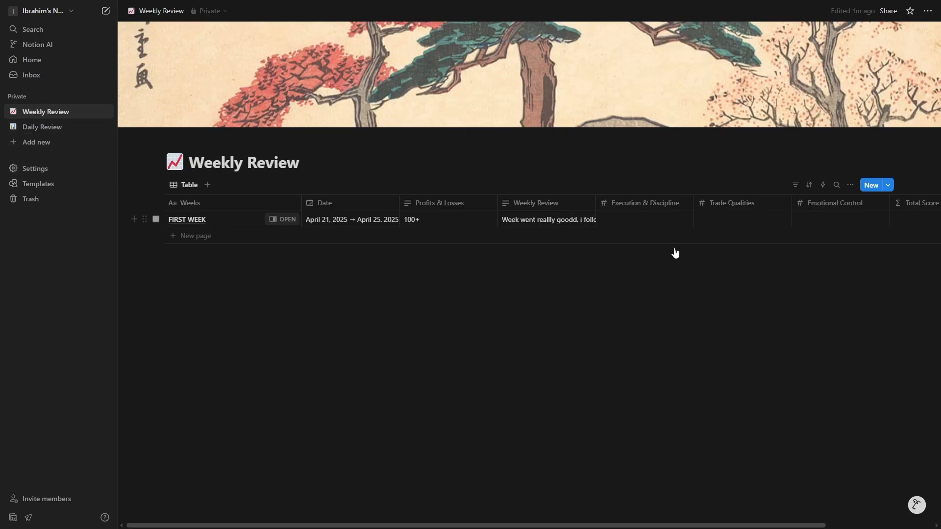
Set the Execution & Discipline score of the FIRST WEEK entry to 7
click(645, 219)
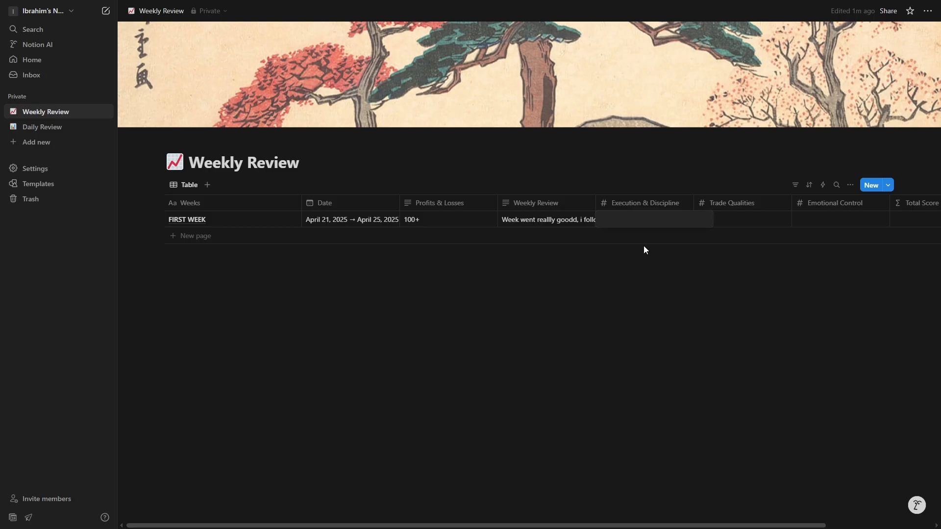
text(77)
key(Return)
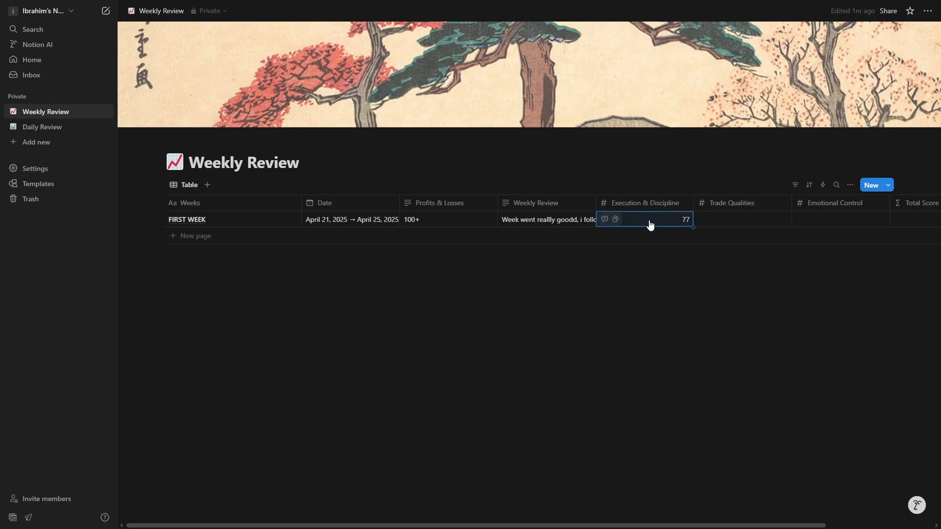
click(653, 227)
click(655, 223)
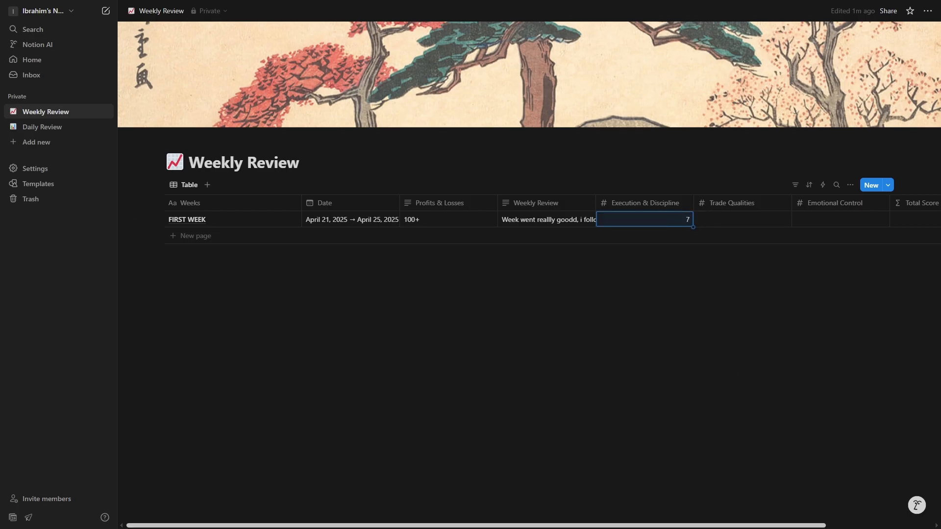
key(Return)
Set FIRST WEEK's Trade Qualities score to 8 and its Emotional Control score to 6
scroll(854, 516, right, 3)
click(612, 217)
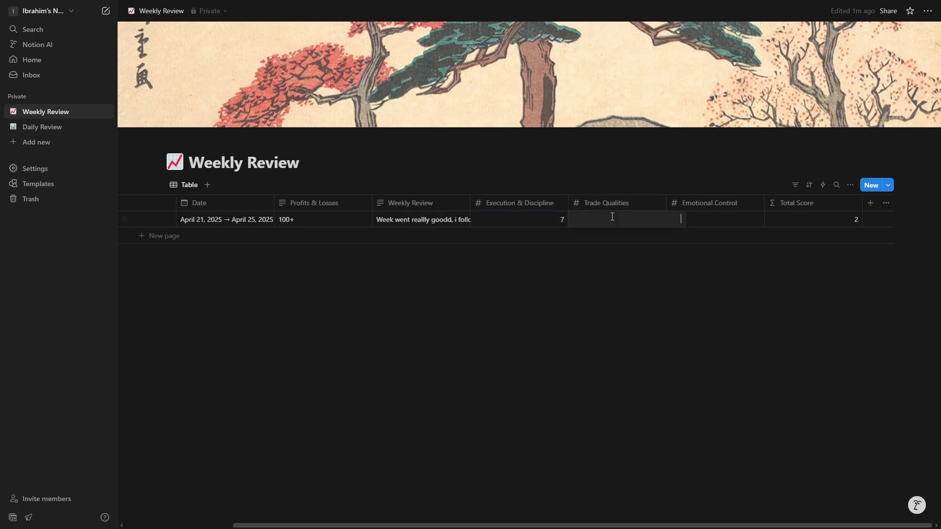
text(8)
key(Return)
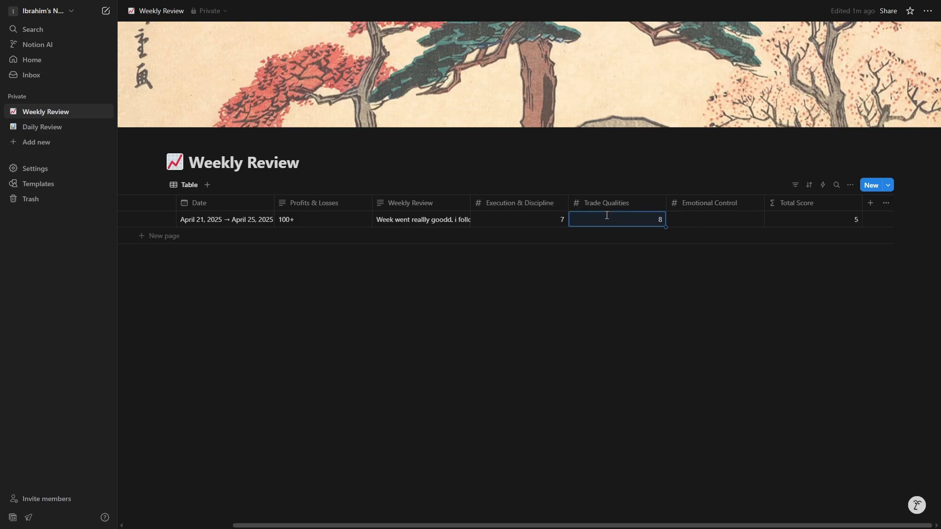
click(696, 224)
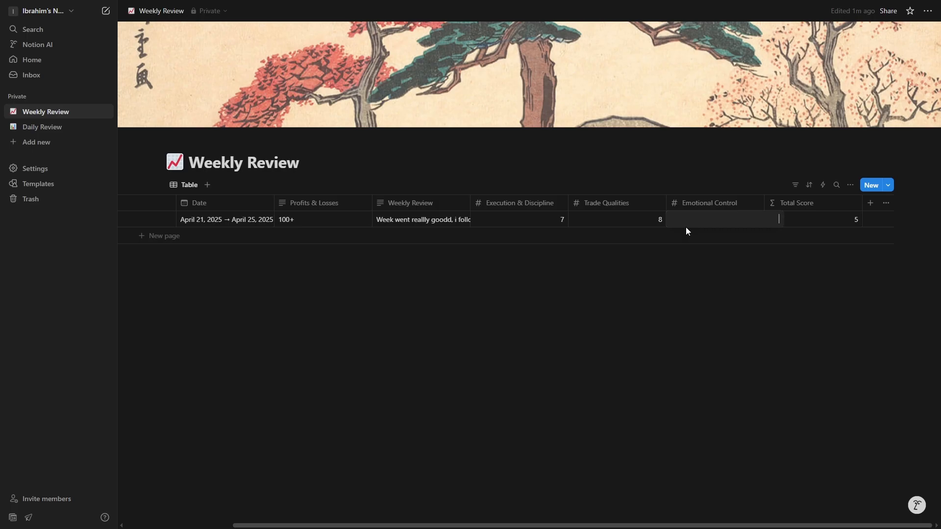
text(6)
key(Return)
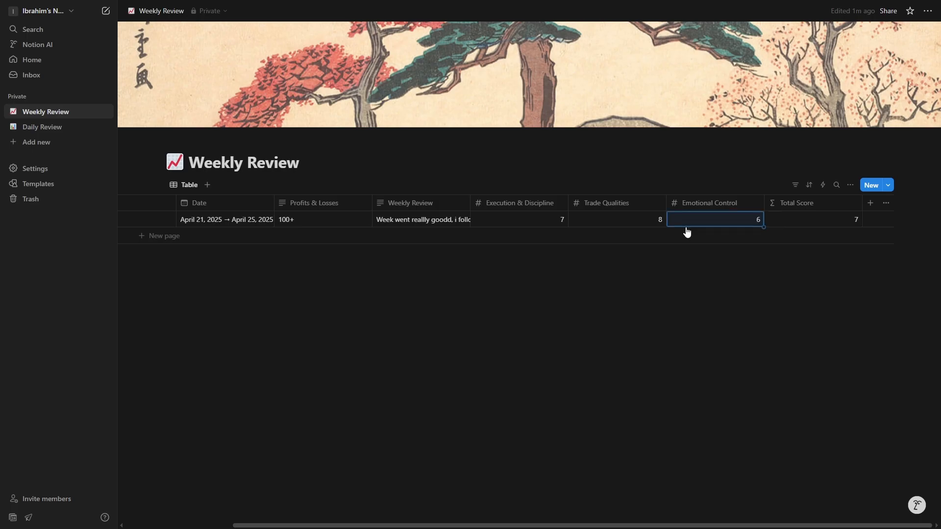
Show the Total Score property as a bar divided by 10
click(827, 208)
click(804, 243)
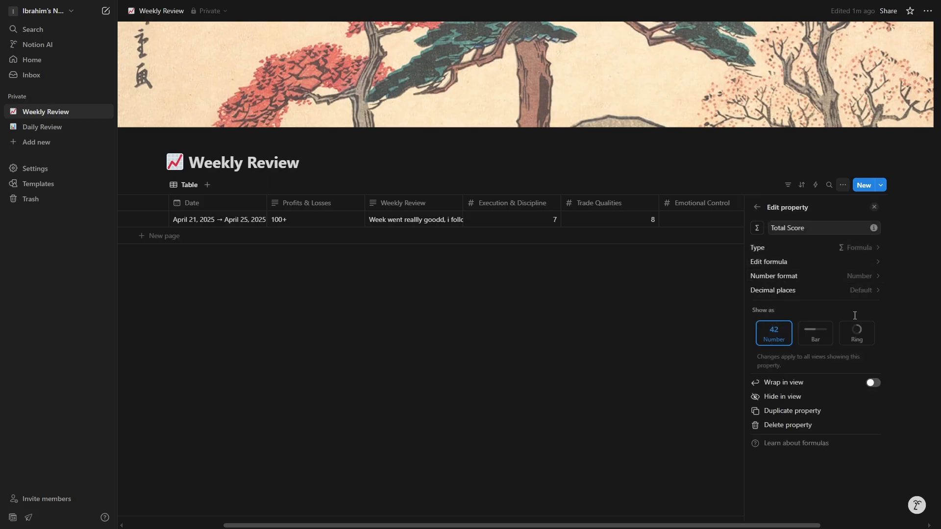
click(815, 333)
click(853, 383)
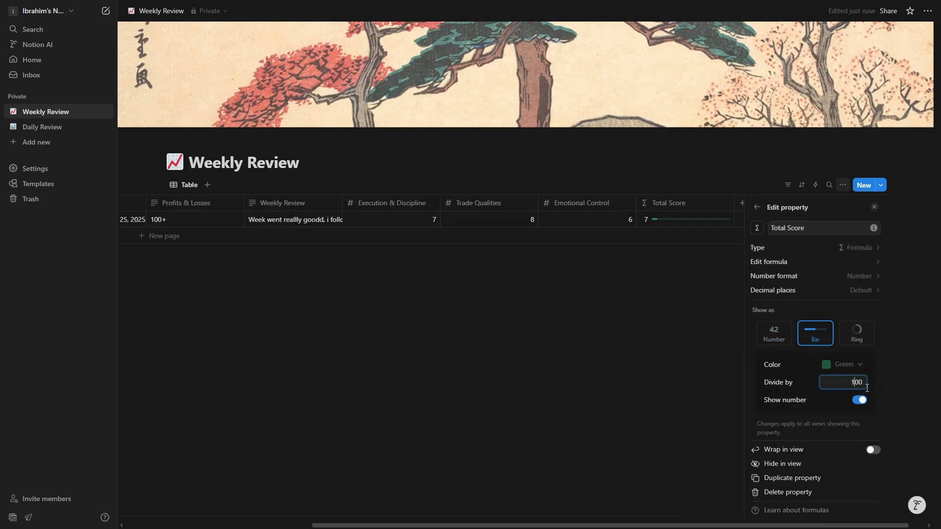
key(BackSpace)
click(709, 352)
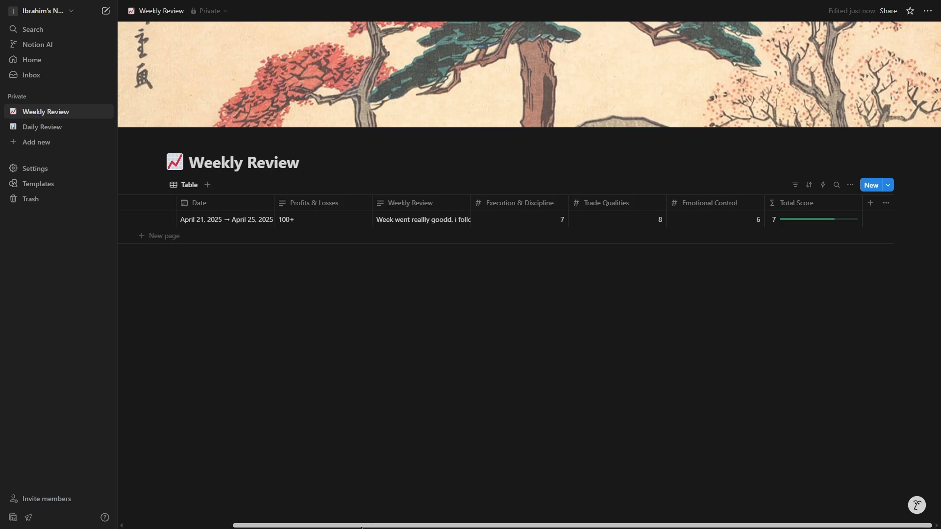
Add a Calendar view to the Weekly Review database, keeping its default settings
drag(368, 521, 263, 521)
click(207, 184)
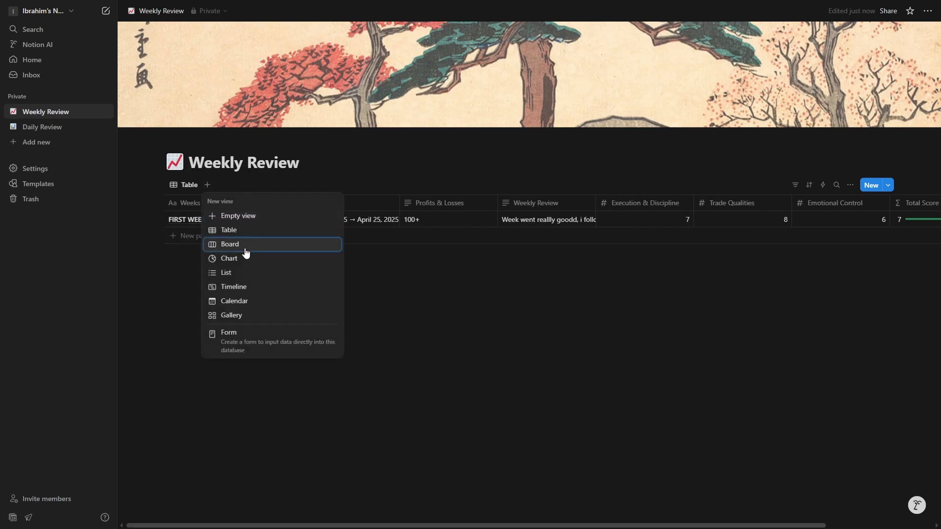
click(235, 301)
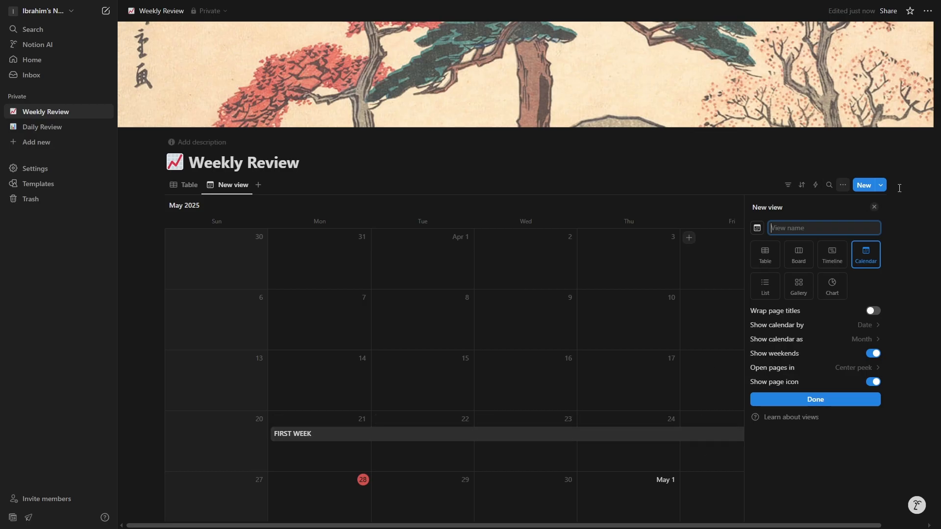
click(874, 208)
Make the Profits & Losses and Total Score properties visible on the Weekly Review calendar entries
click(841, 186)
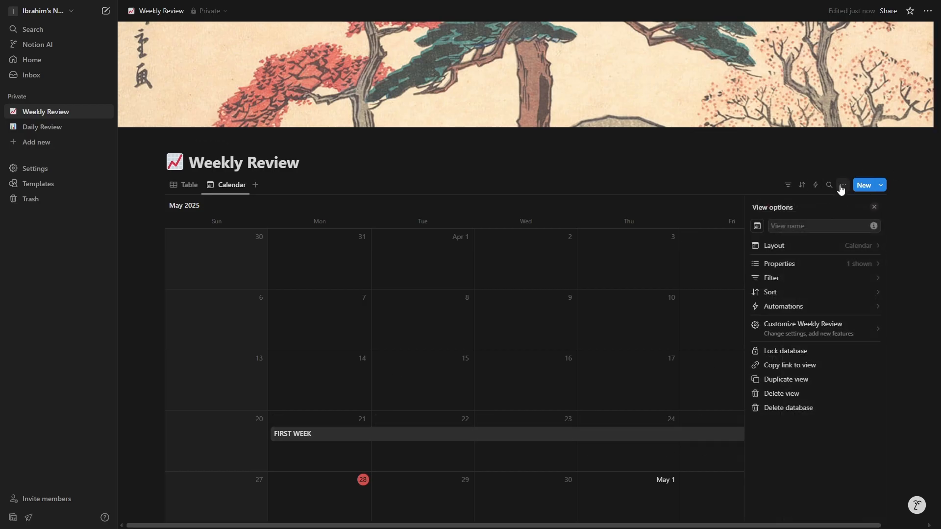
click(777, 264)
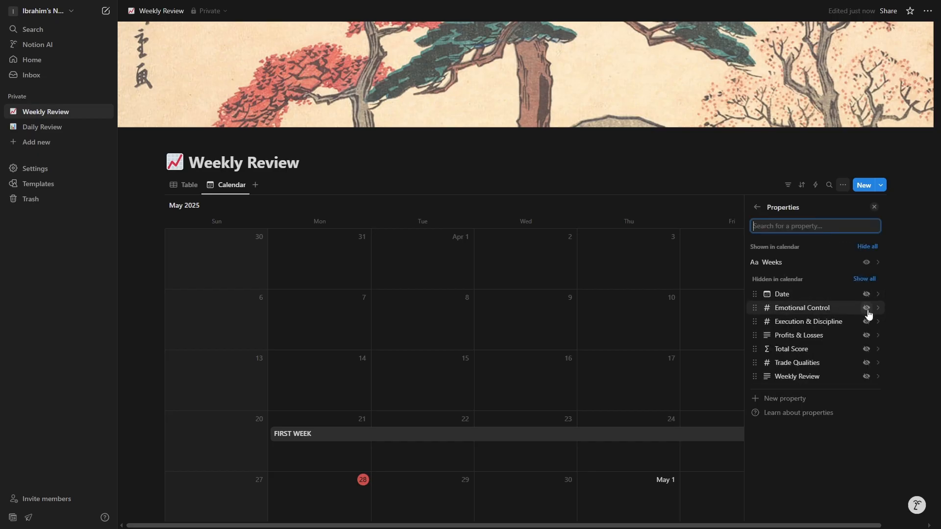
click(866, 336)
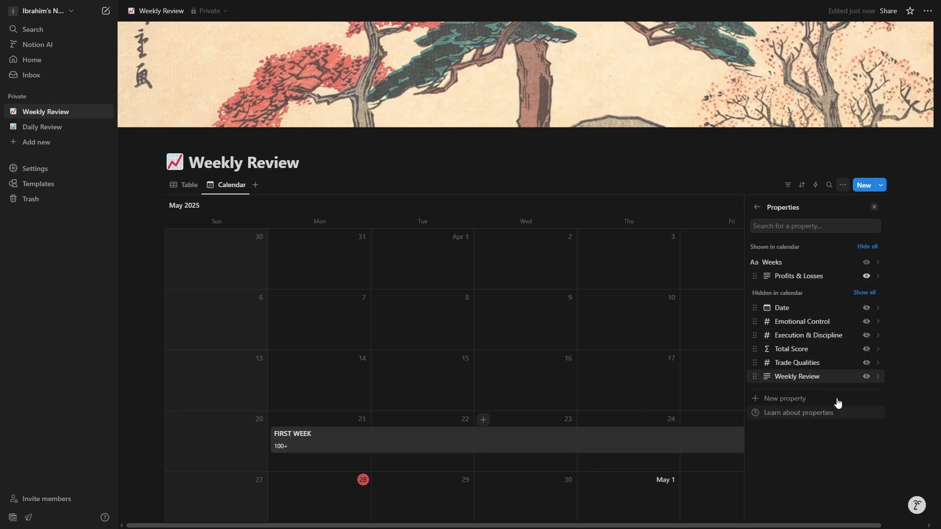
click(866, 349)
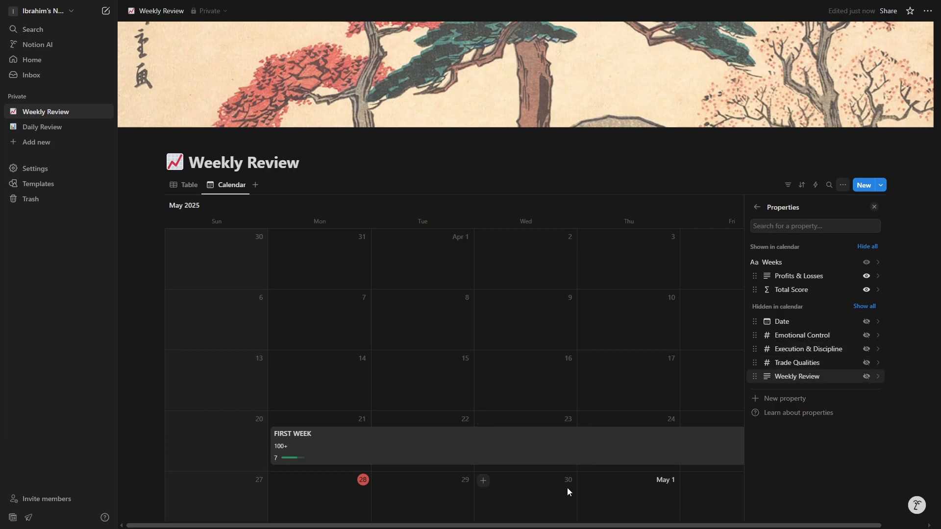
click(560, 421)
Look over the Weekly Review calendar and table views and the columns of the Daily Review table
scroll(342, 371, down, 3)
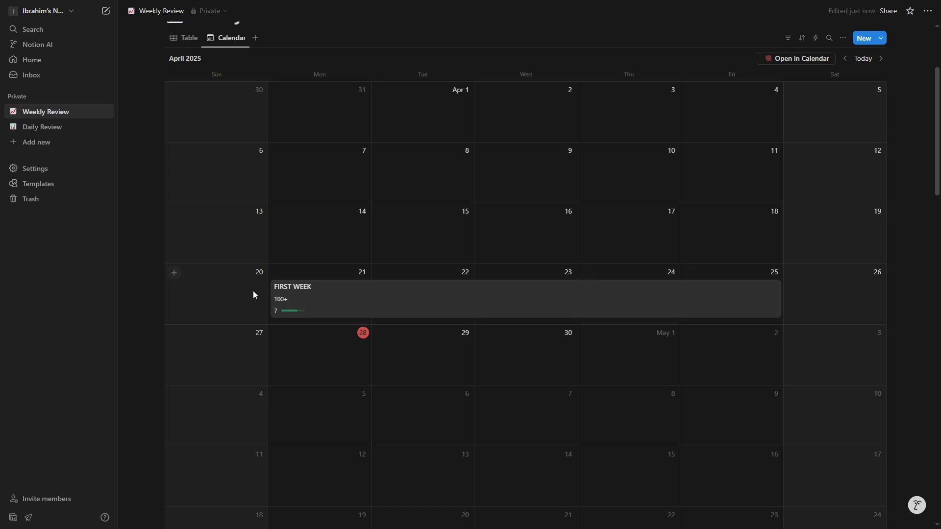
scroll(574, 431, up, 3)
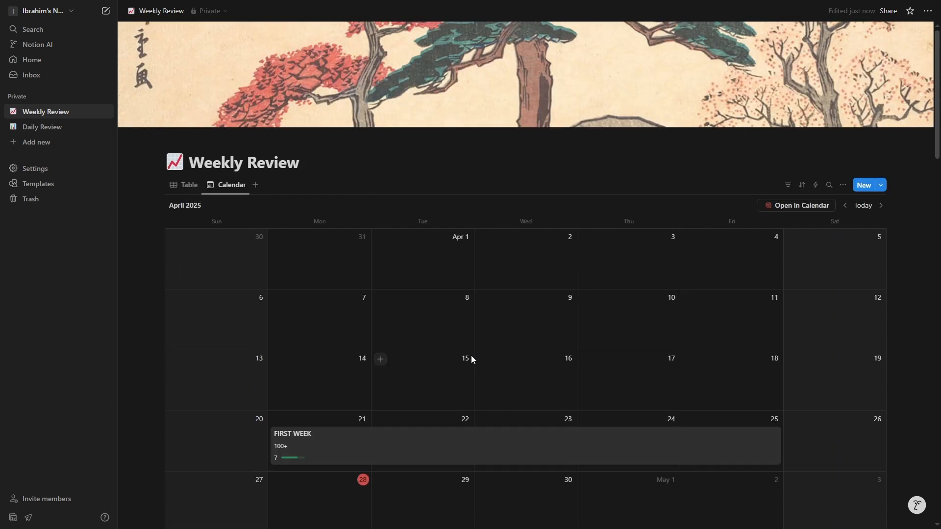
click(185, 185)
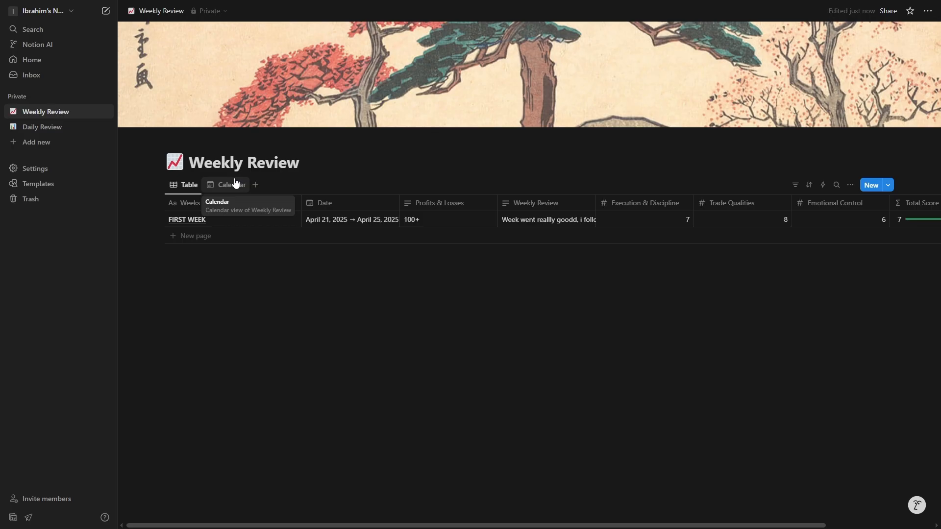
drag(642, 526, 764, 525)
drag(543, 526, 437, 501)
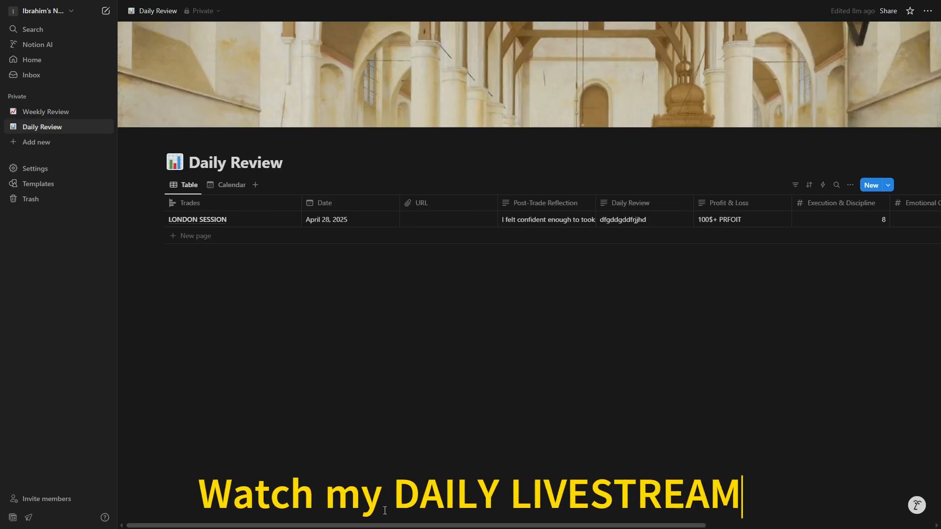
drag(387, 526, 554, 433)
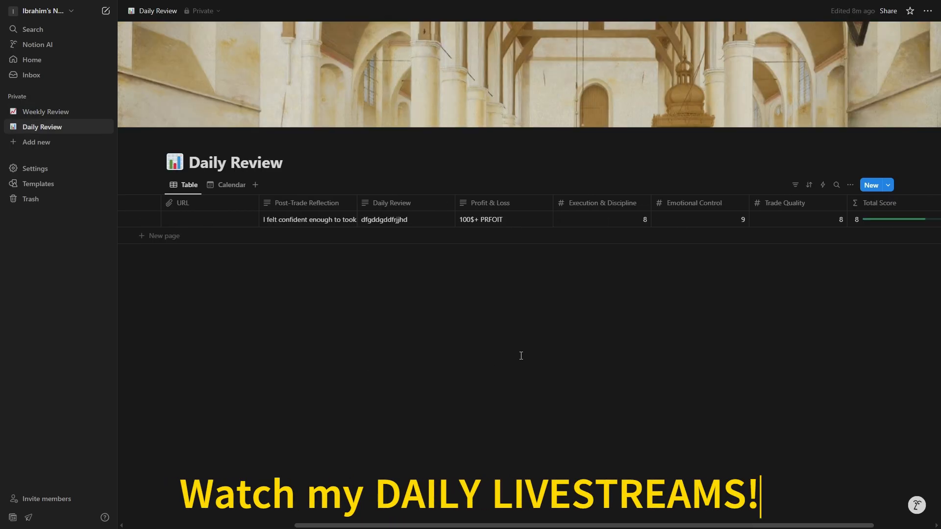